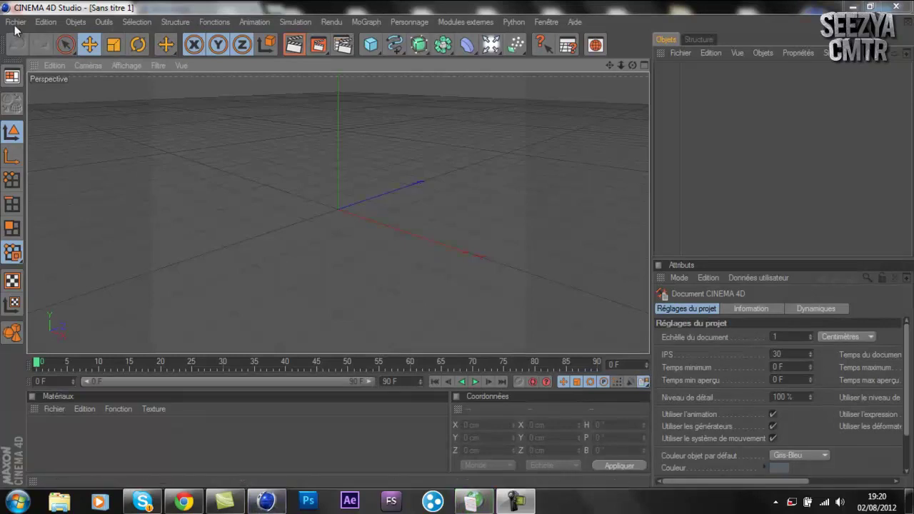
Open the Creations folder in the Videos library and view the orange S logo image aaaaaaaaa as a reference.
click(60, 501)
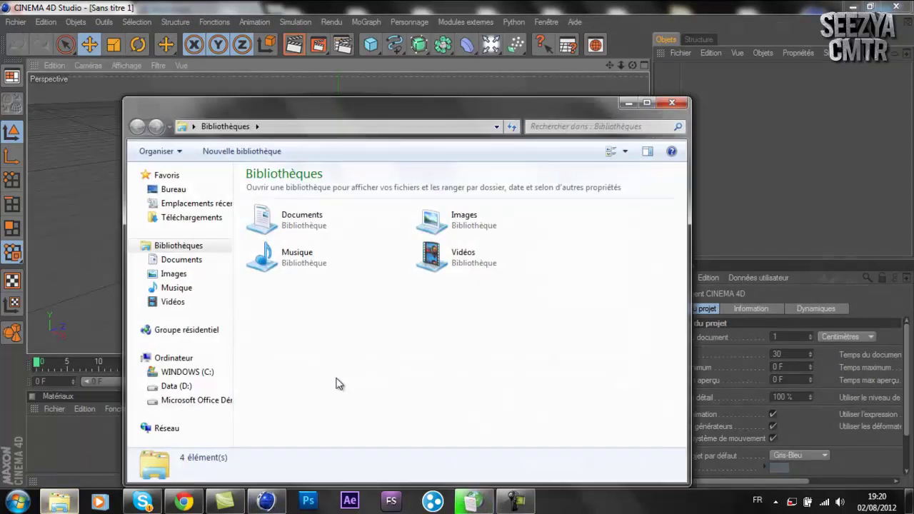
double_click(452, 270)
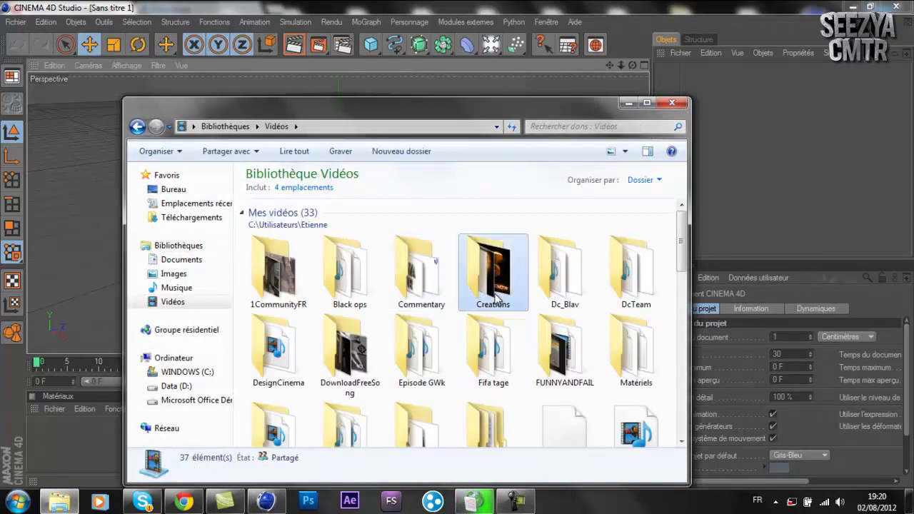
double_click(498, 300)
click(511, 234)
double_click(512, 234)
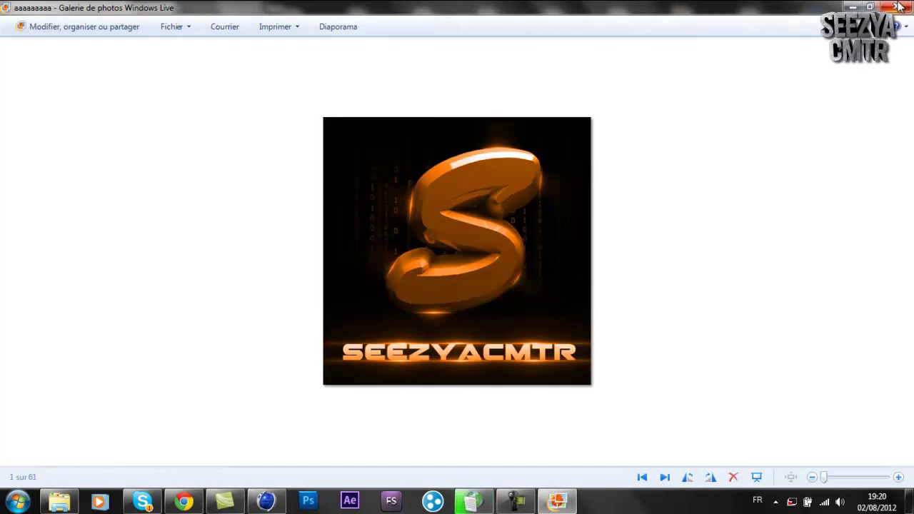
click(898, 7)
View the LogoCA image and examine the remaining logos in the Creations folder, closing the folder when done.
drag(684, 269, 684, 275)
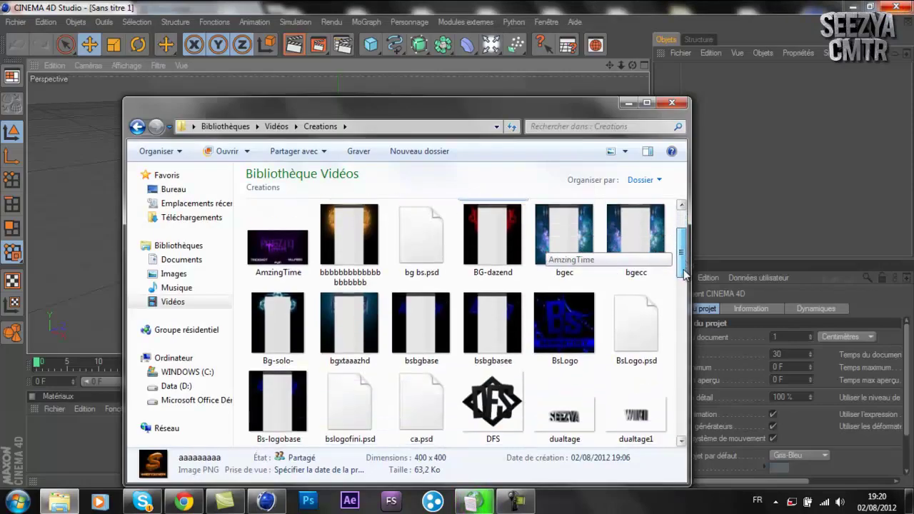
scroll(684, 274, down, 3)
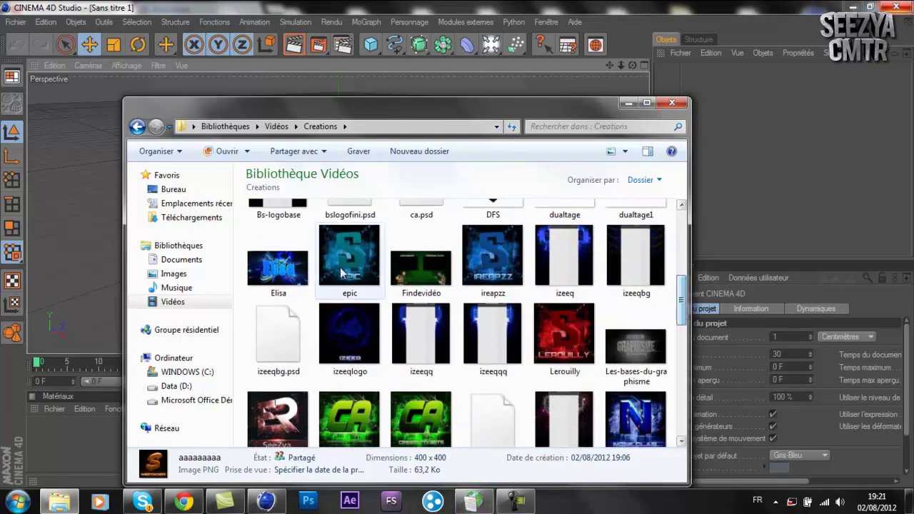
double_click(350, 418)
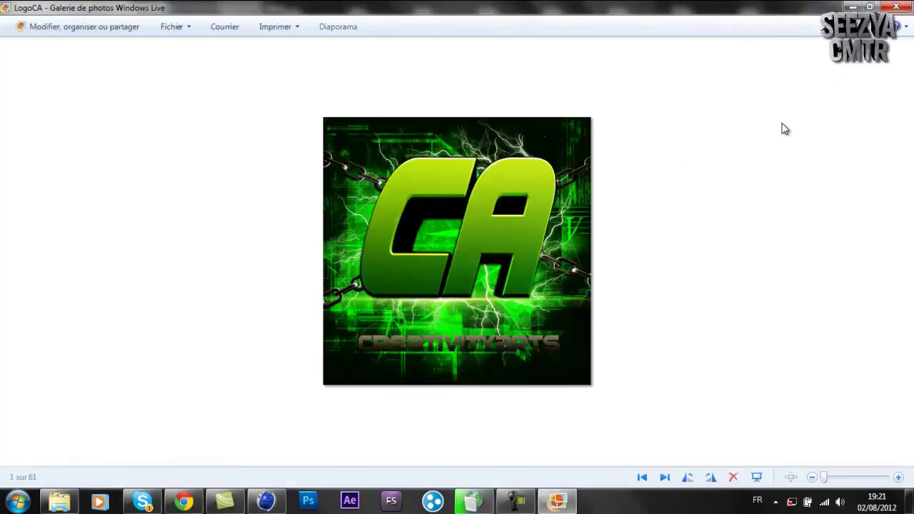
click(897, 9)
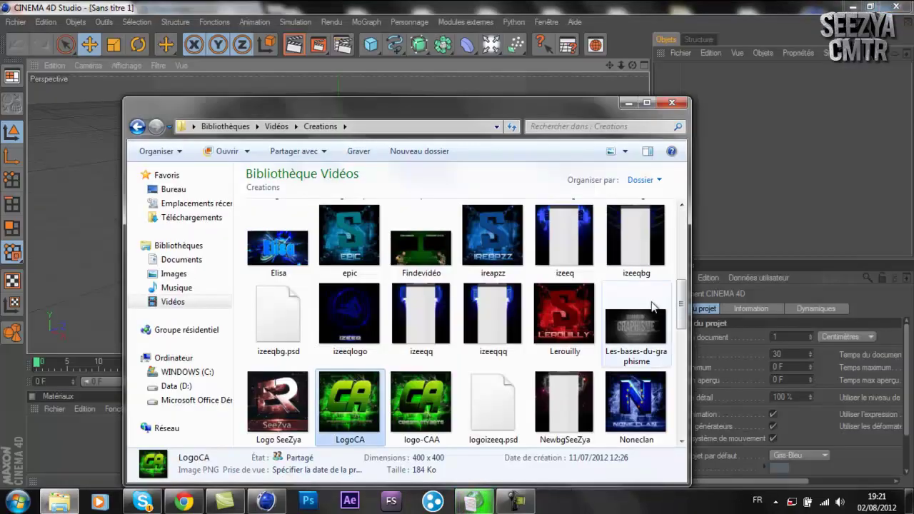
drag(681, 304, 682, 410)
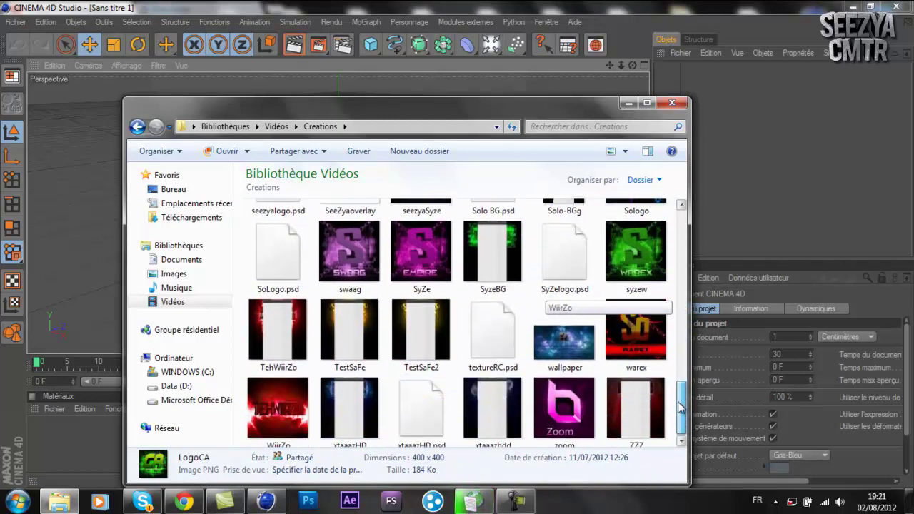
click(672, 102)
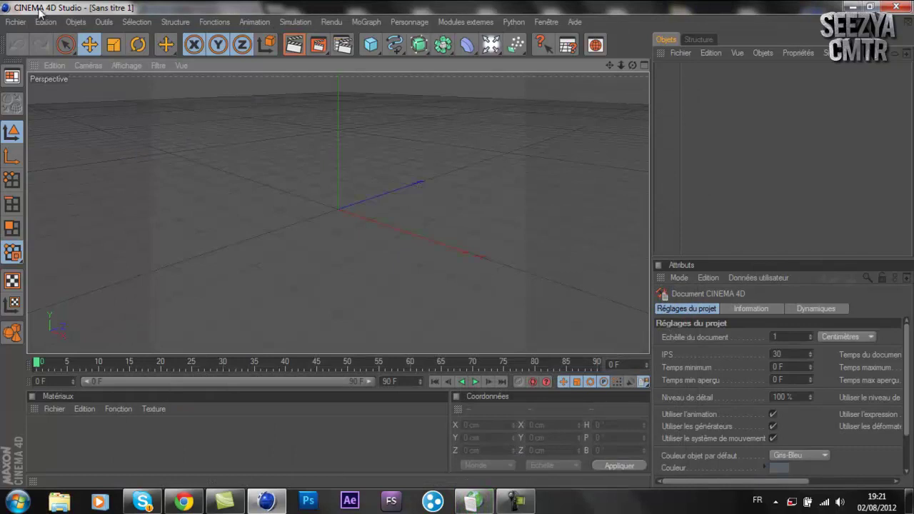
Open the Lightstudio by Eraah.c4d project from the Lighrooms folder.
click(19, 22)
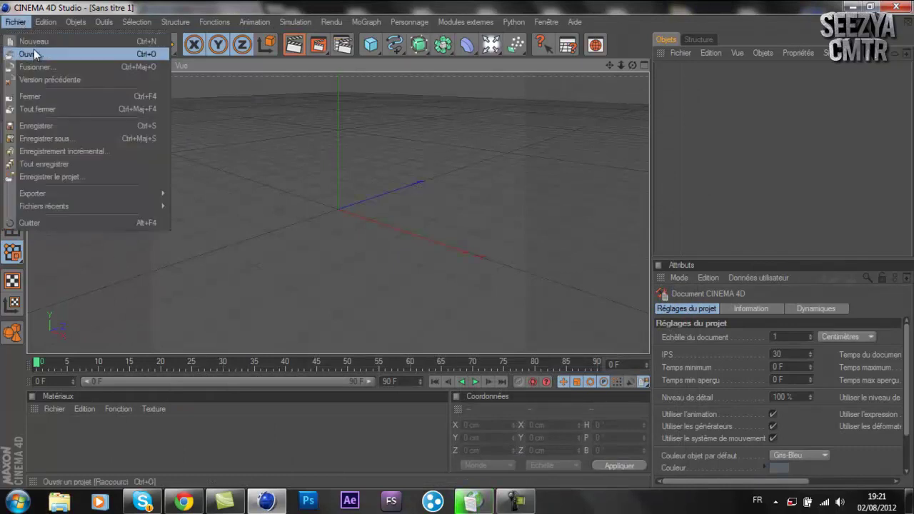
click(37, 53)
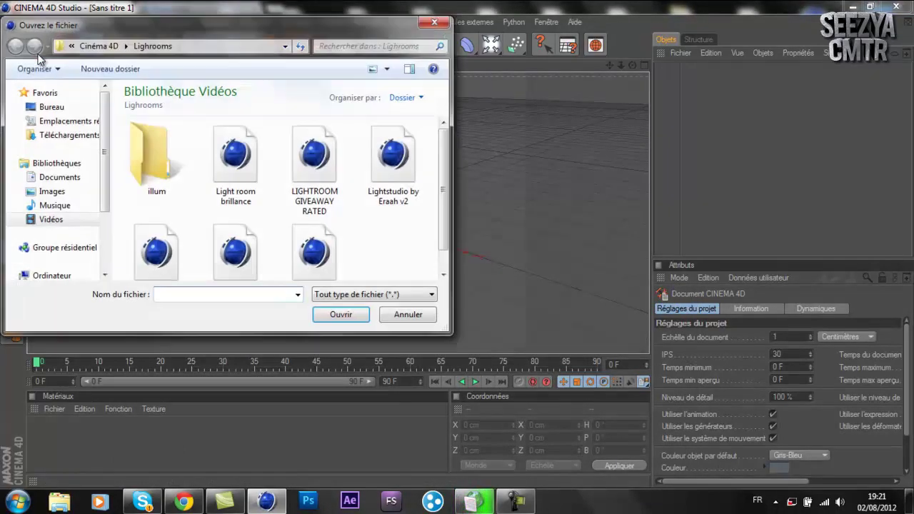
scroll(444, 198, down, 1)
double_click(166, 242)
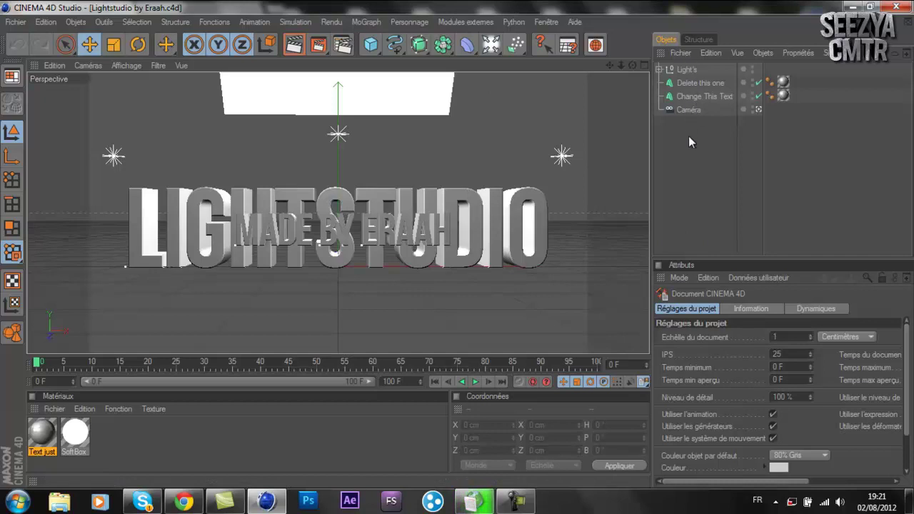
Remove the "Delete this one" text object and set the text of "Change This Text" to S.
click(686, 83)
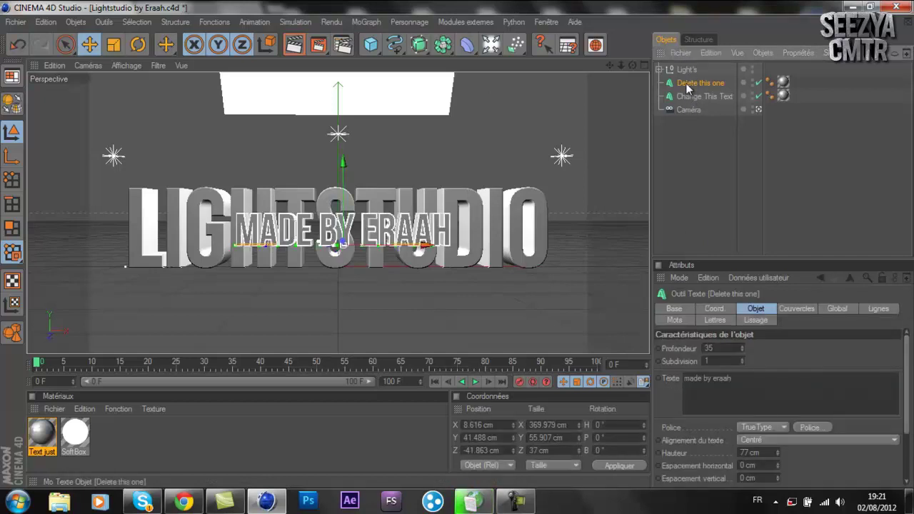
right_click(685, 83)
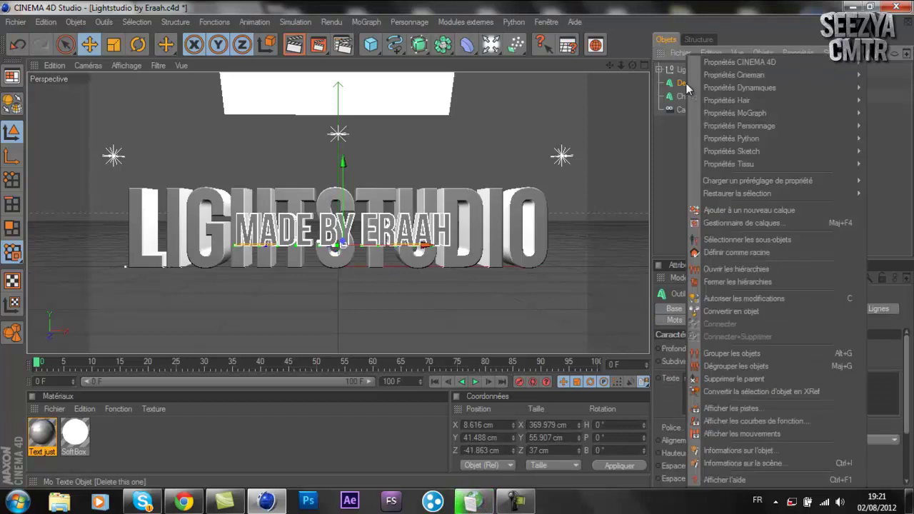
click(720, 377)
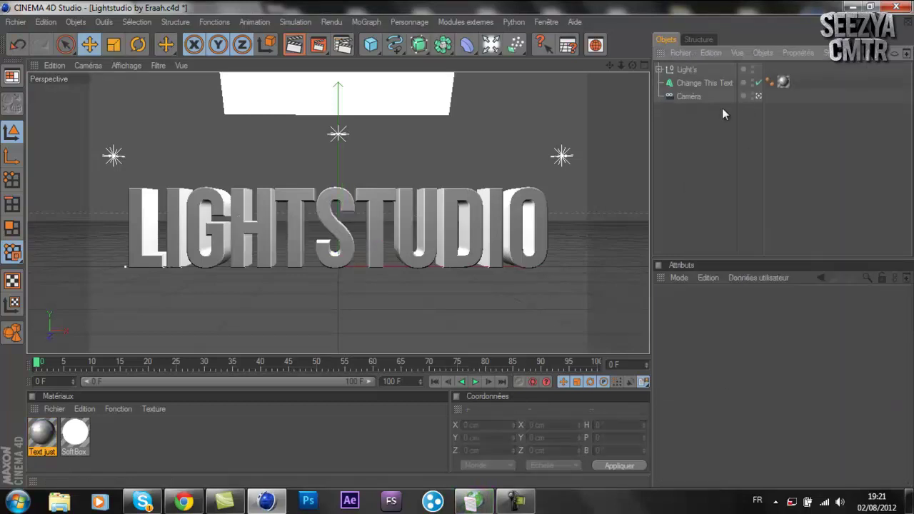
click(713, 86)
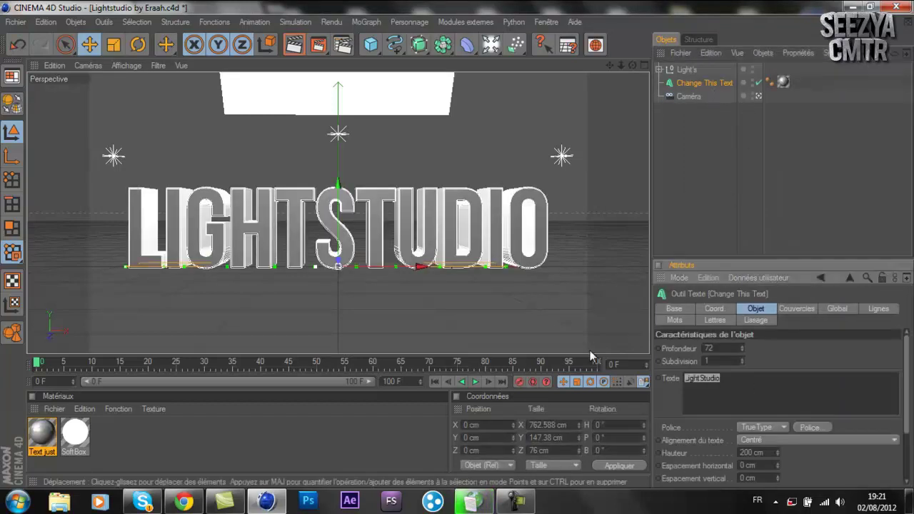
text(S)
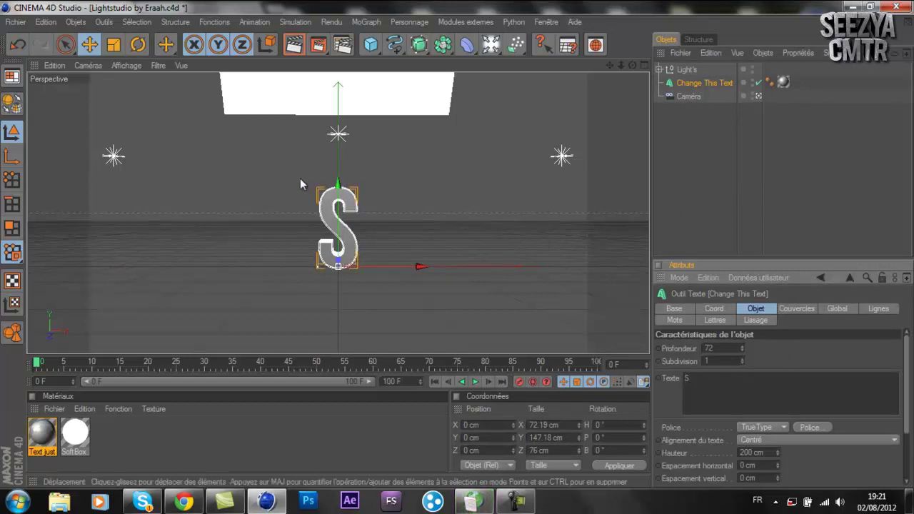
Set the font of the S text to CryOneDUC in Normal style.
click(807, 427)
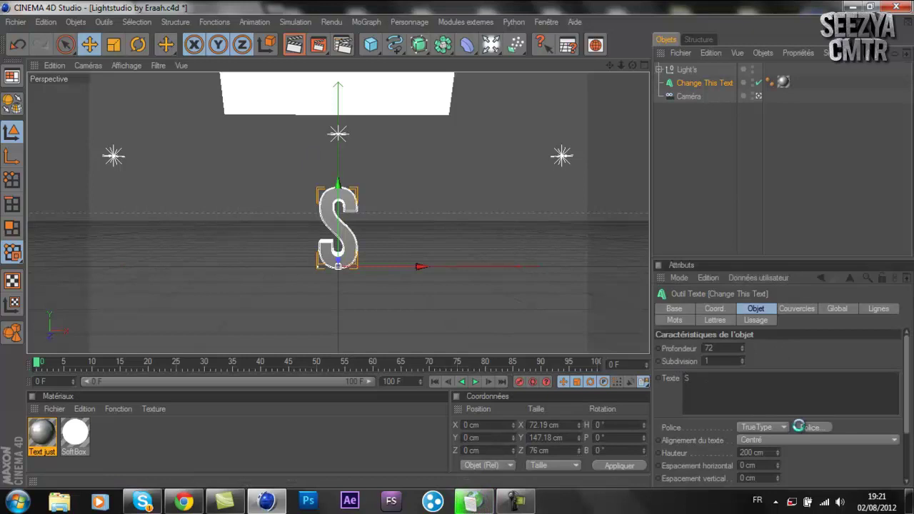
scroll(133, 206, down, 4)
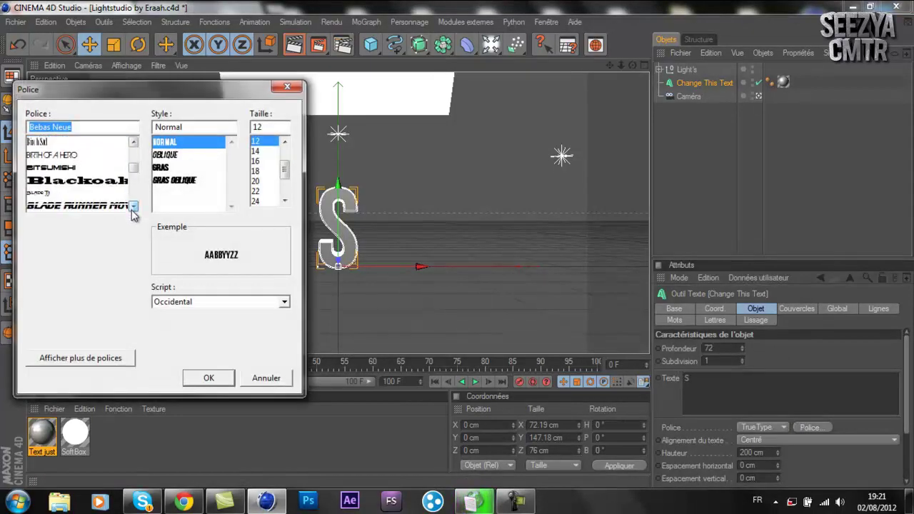
scroll(133, 206, down, 6)
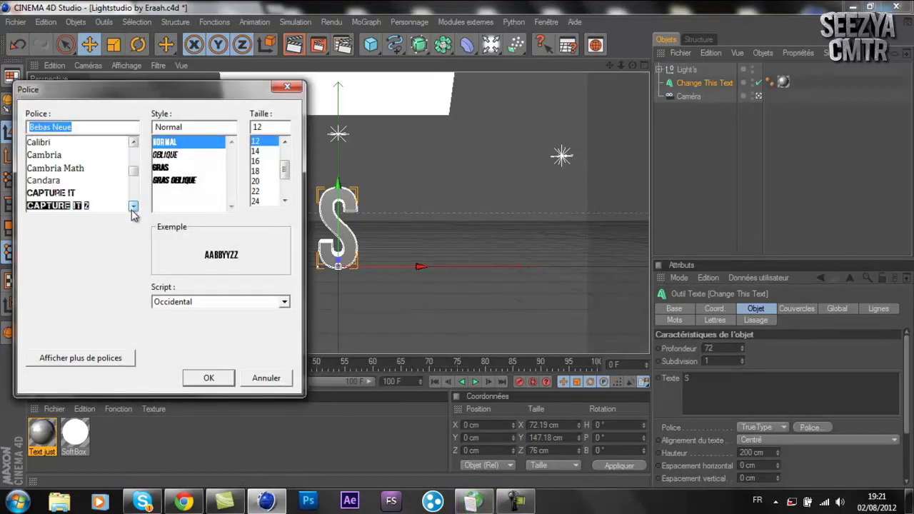
scroll(133, 206, down, 3)
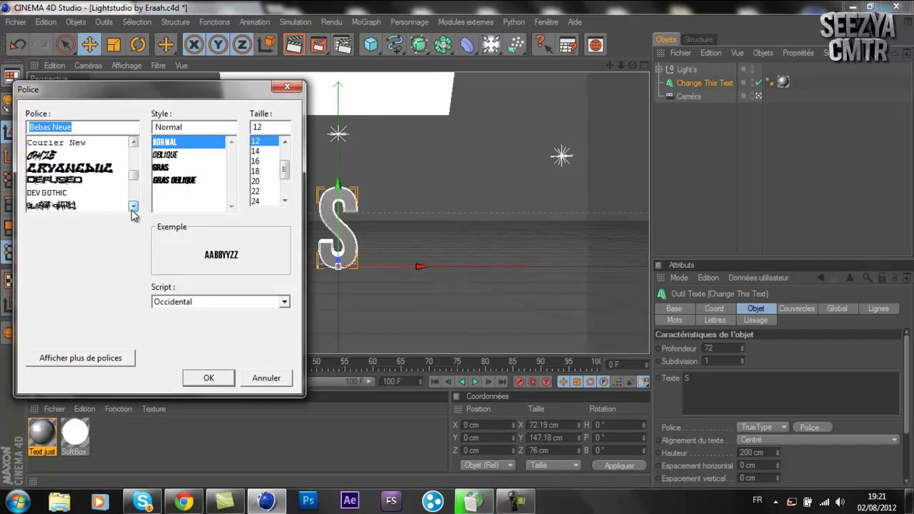
click(102, 173)
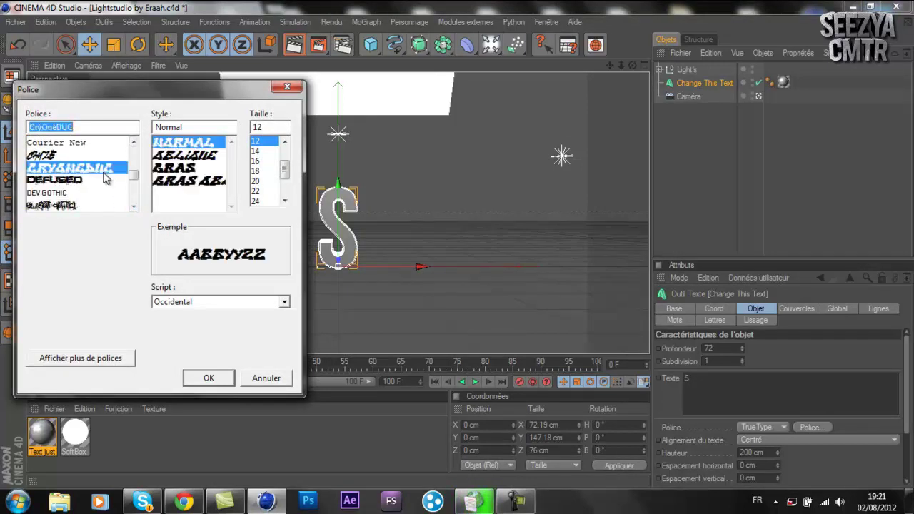
click(209, 378)
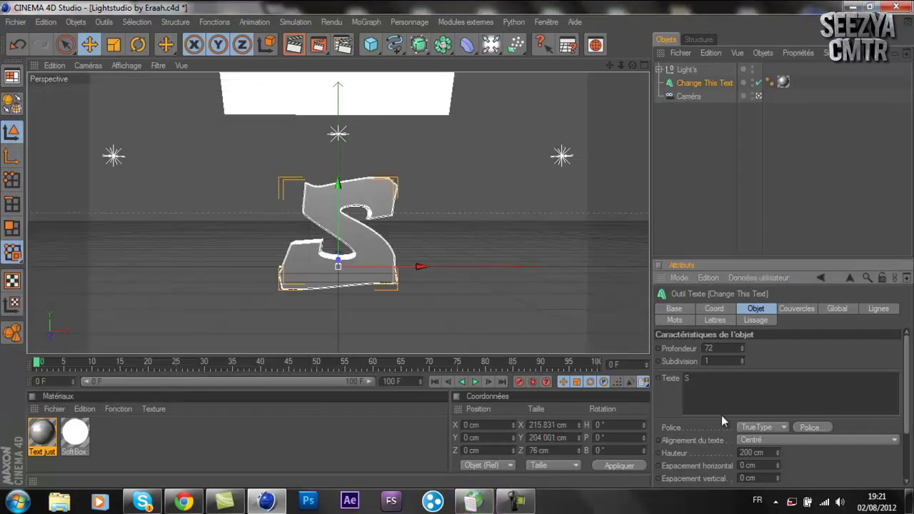
Change the font of the S text to graffonti atomic.bomb in Normal style.
click(798, 427)
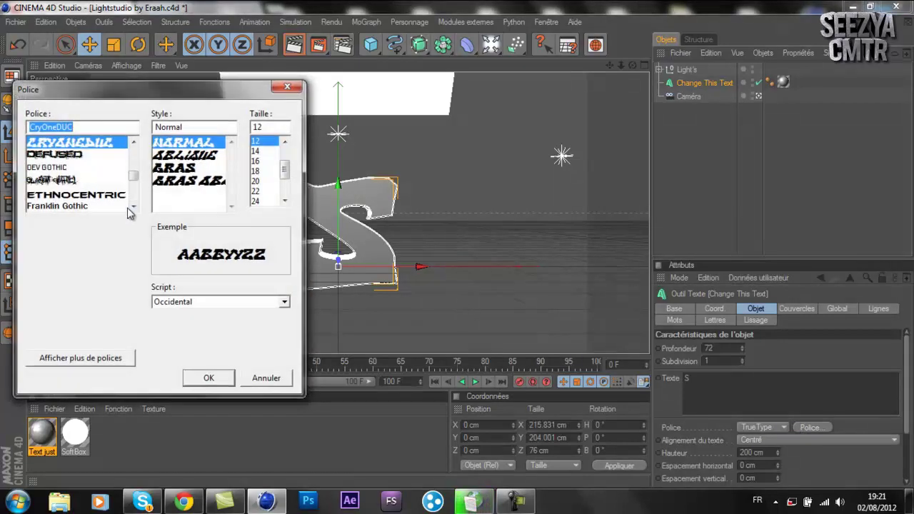
click(134, 206)
click(134, 206)
click(134, 206)
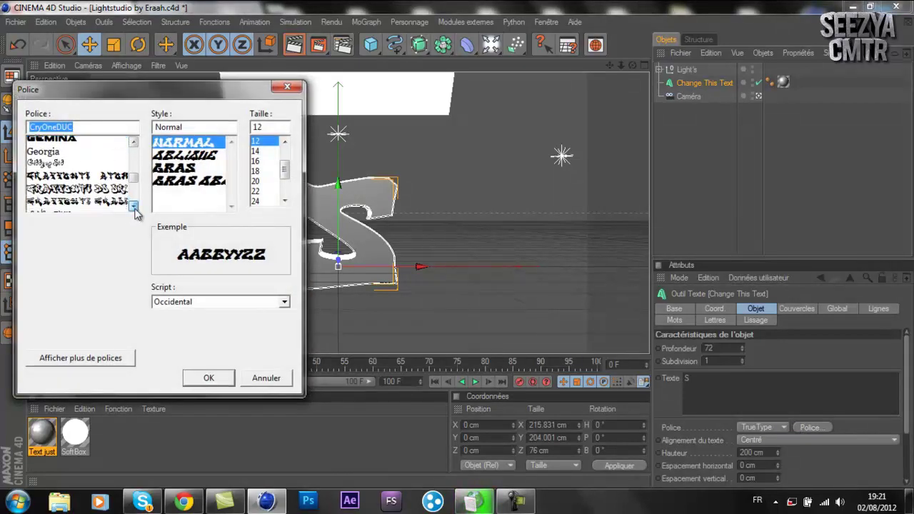
click(134, 206)
click(101, 142)
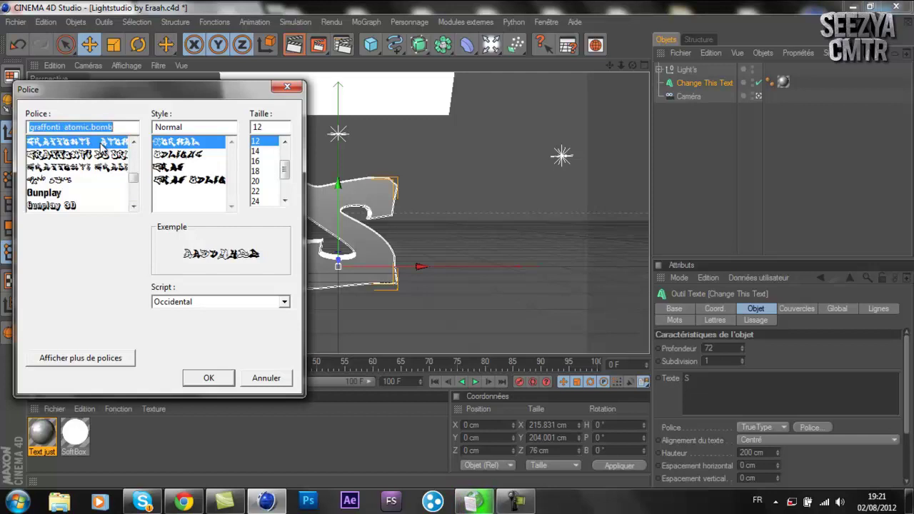
click(214, 378)
Try the Most Wazted font in Normal style on the S text.
click(801, 428)
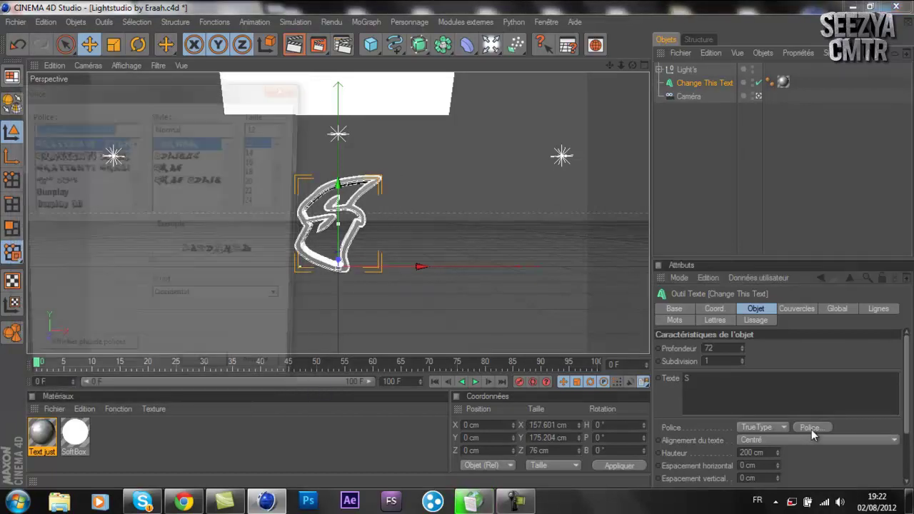
drag(133, 206, 133, 212)
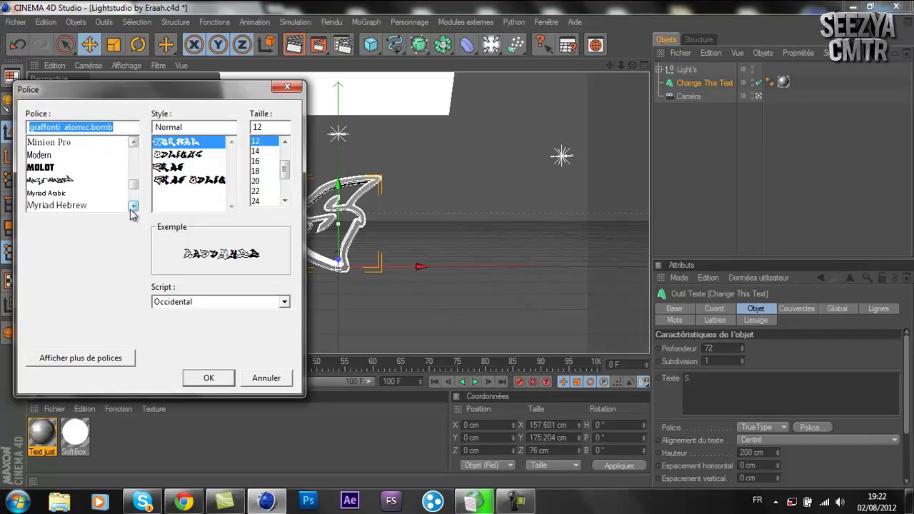
click(97, 181)
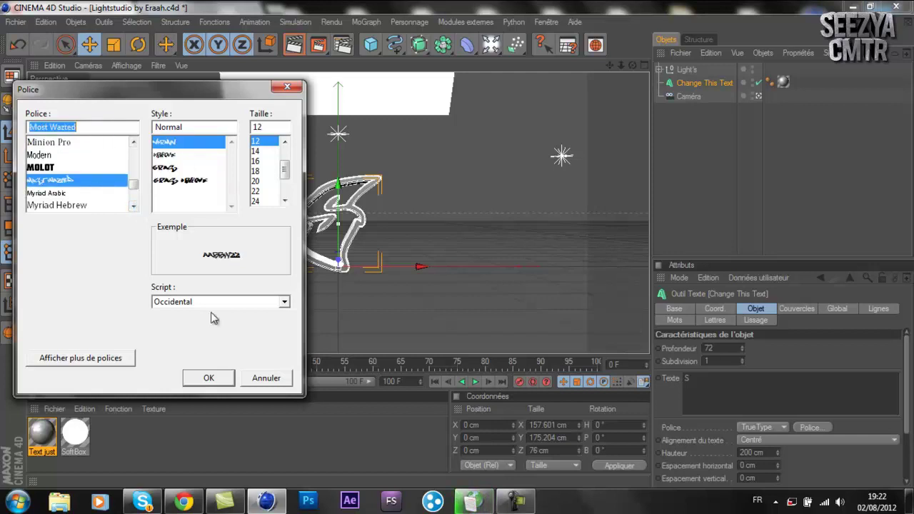
click(208, 378)
Set the font of the S text to the graffiti-style font listed two entries before Roman.
click(805, 427)
click(134, 207)
drag(133, 207, 134, 207)
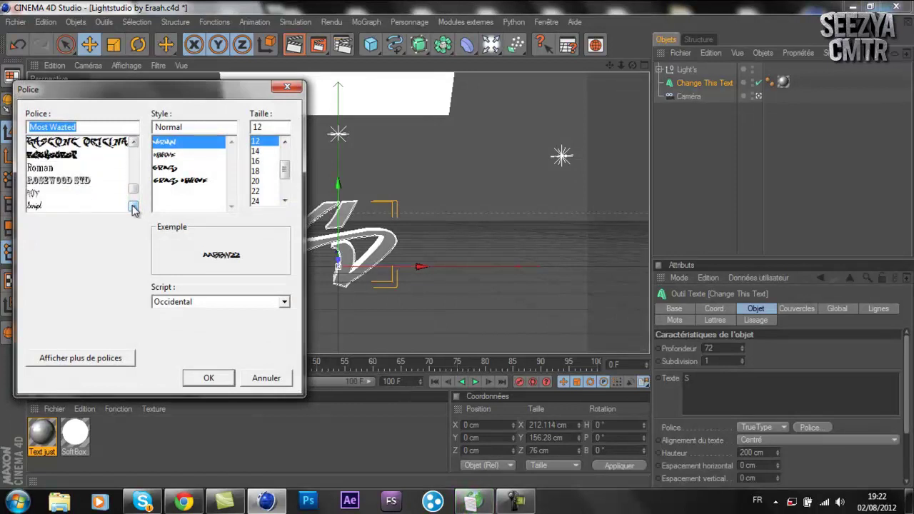
click(112, 143)
click(203, 380)
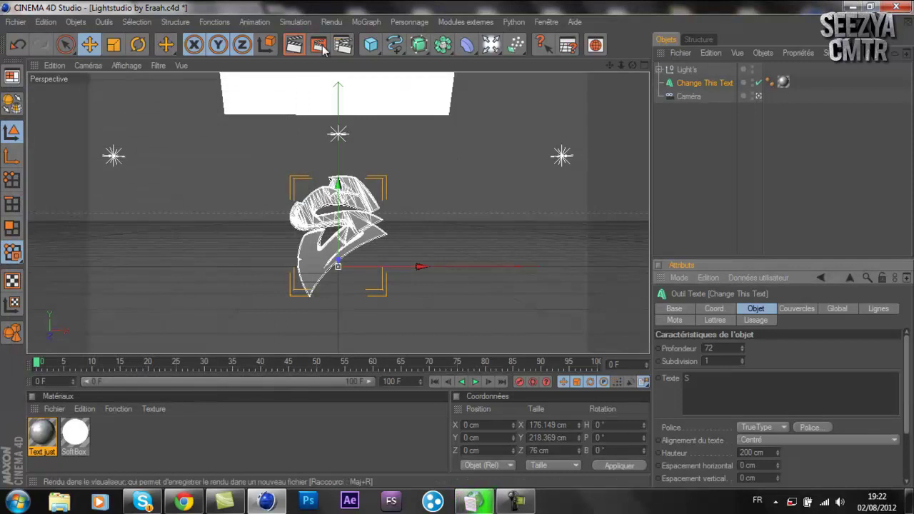
Render a preview of the S in the perspective view and select the Light's group.
click(293, 44)
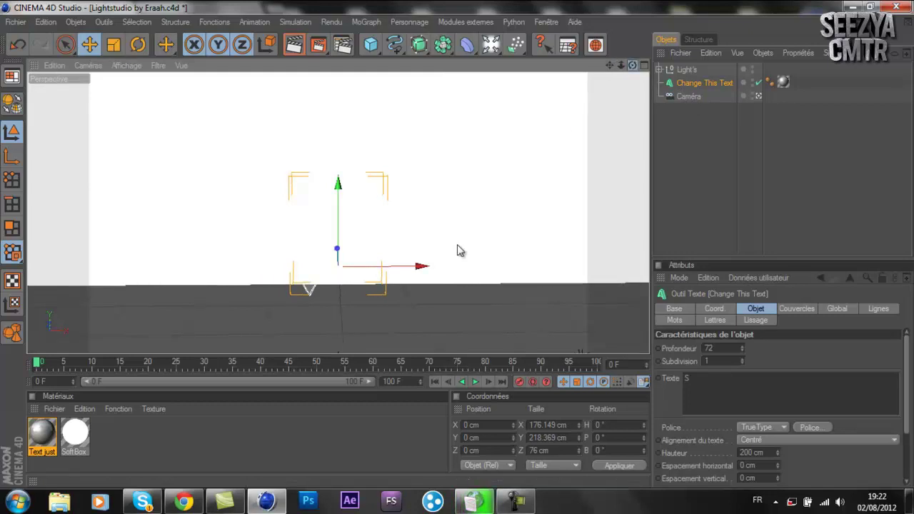
click(686, 69)
drag(457, 244, 457, 245)
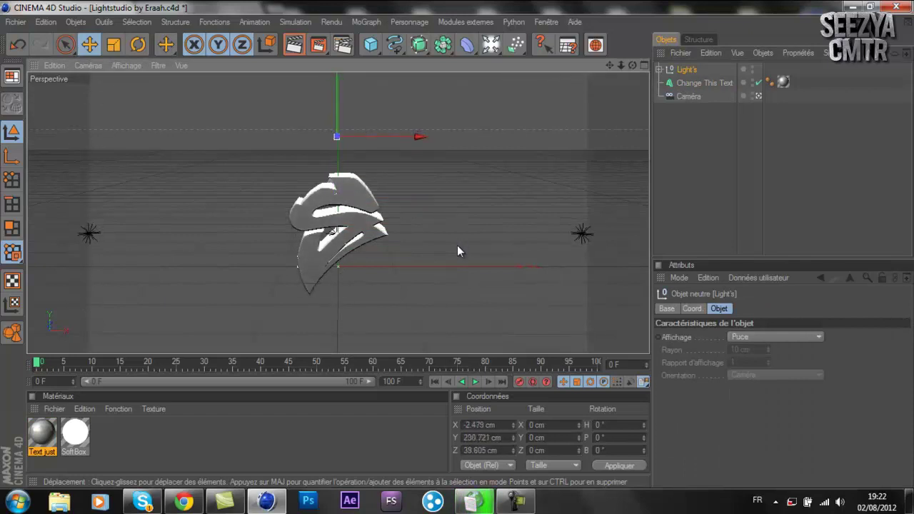
Review the output and save settings in the render settings, and render the S logo to the picture viewer.
click(343, 45)
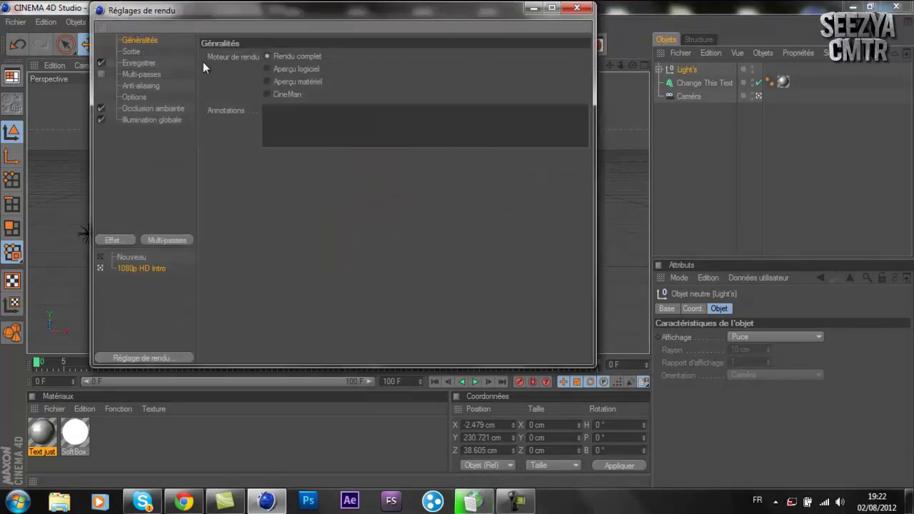
click(131, 51)
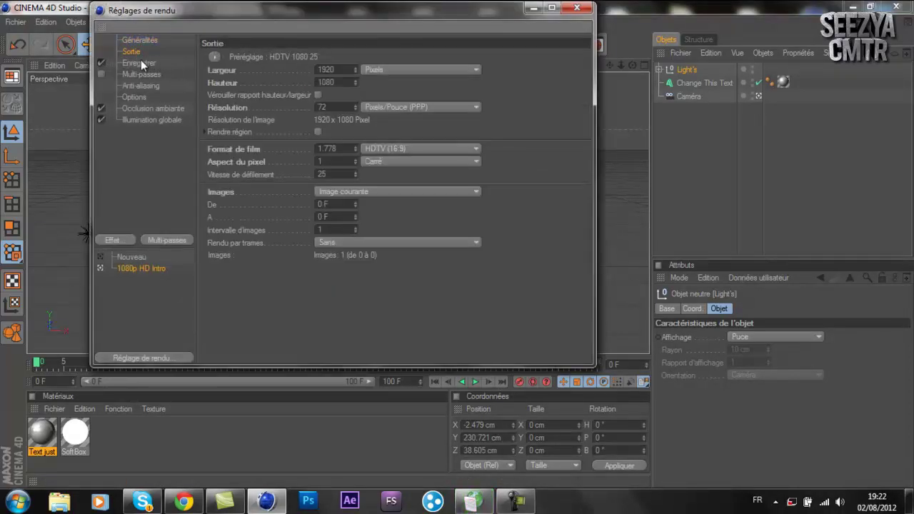
click(140, 63)
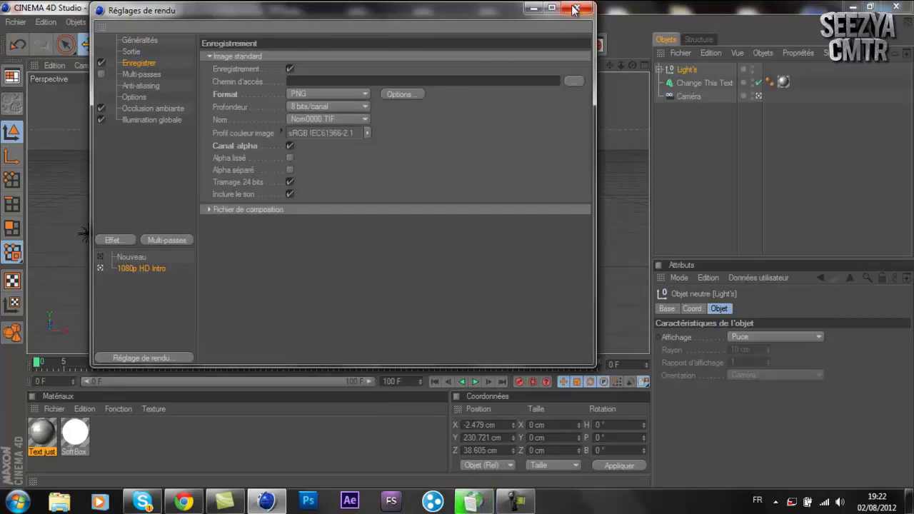
click(577, 7)
click(319, 45)
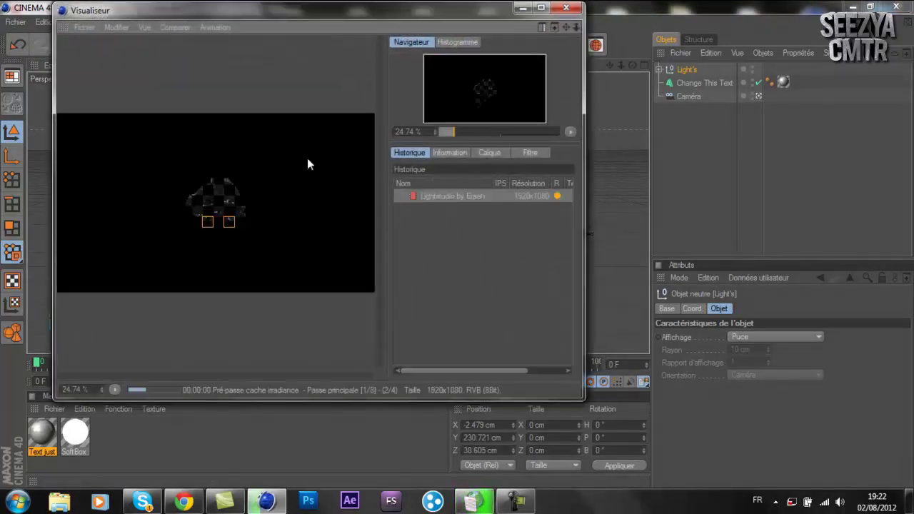
Switch to Photoshop, create a new 400 × 400 pixel RGB document with a transparent background, and activate the Move tool.
click(296, 509)
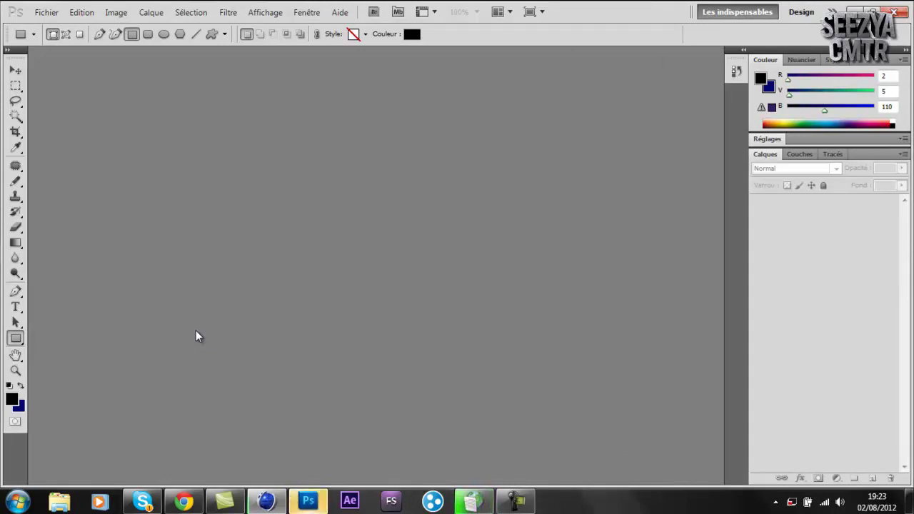
click(310, 504)
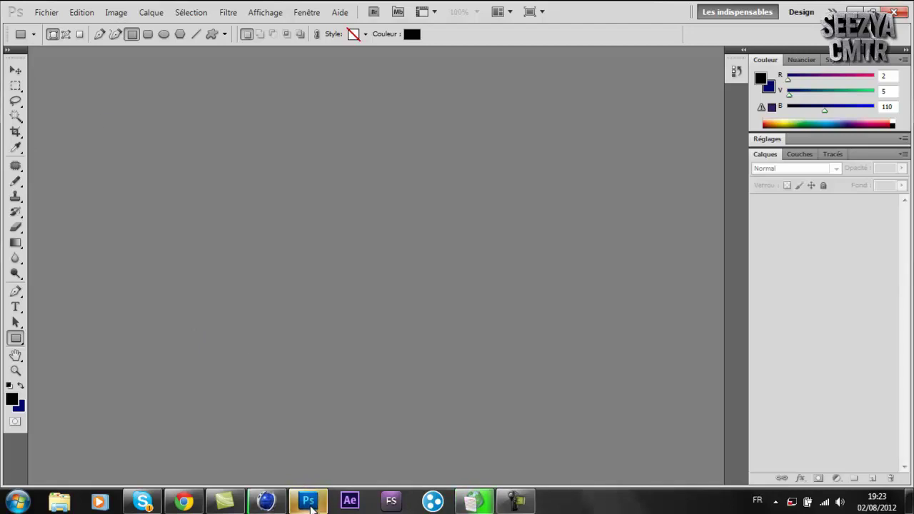
click(47, 12)
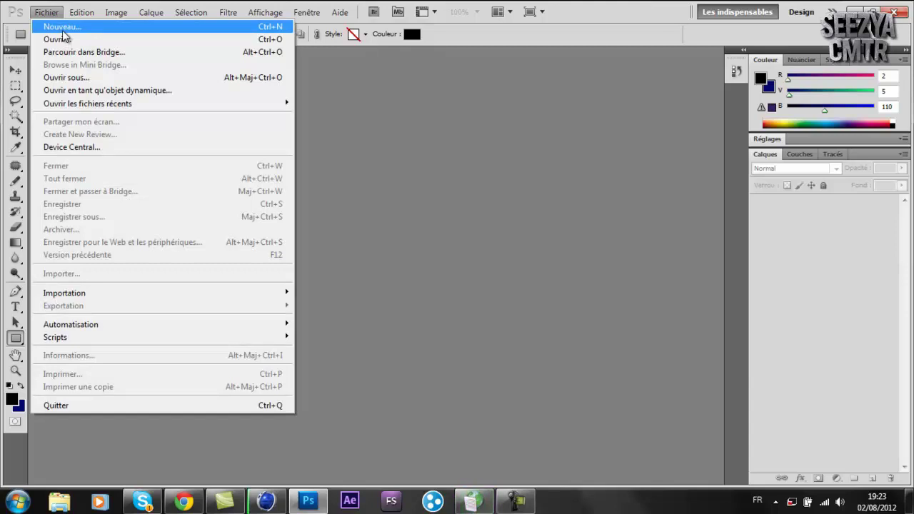
click(62, 31)
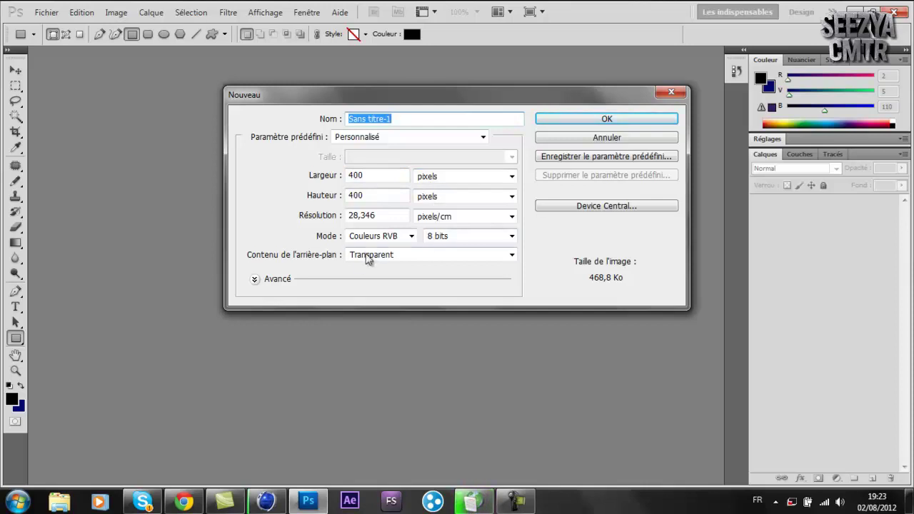
click(609, 120)
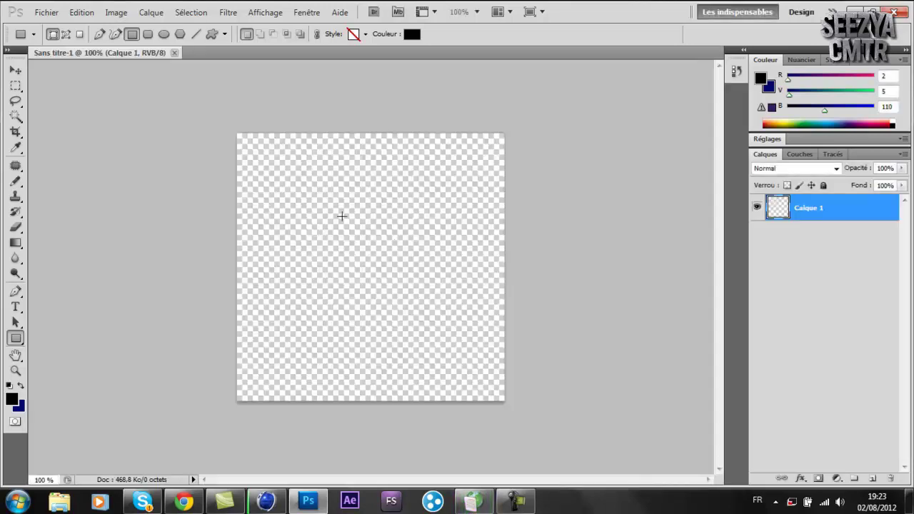
click(17, 71)
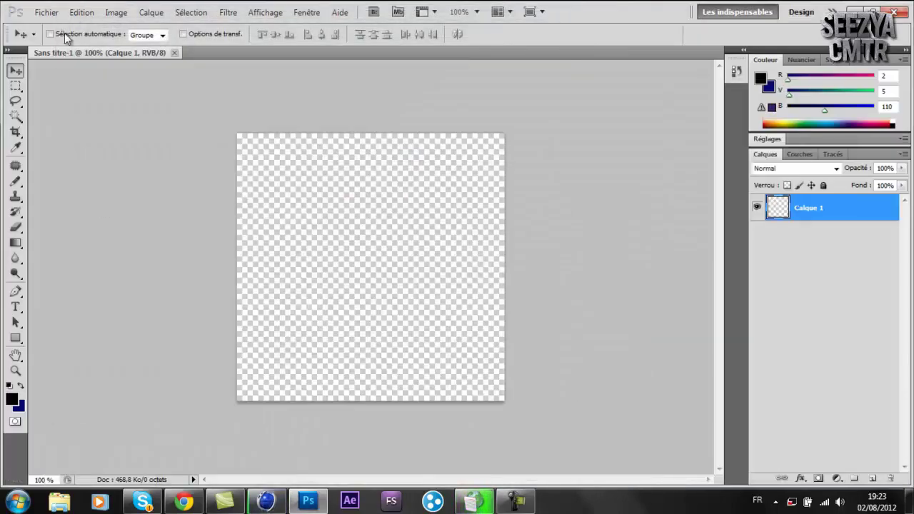
click(46, 12)
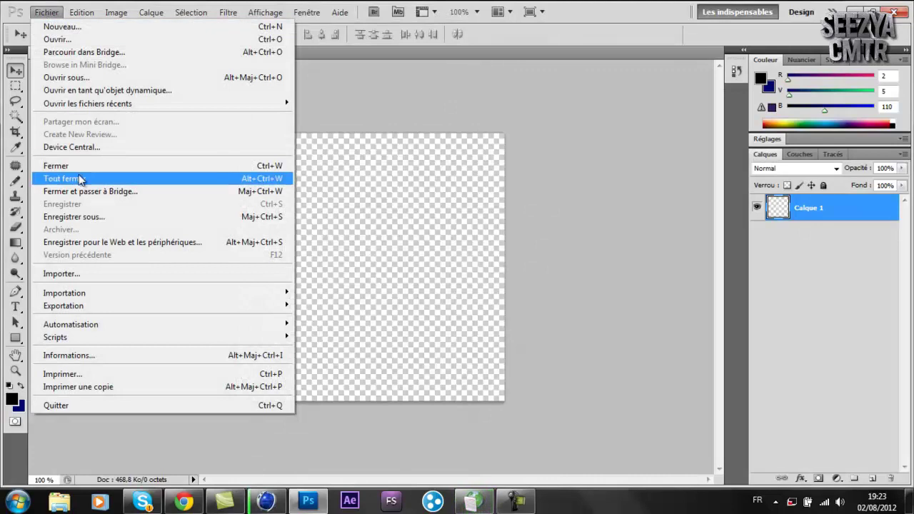
click(515, 502)
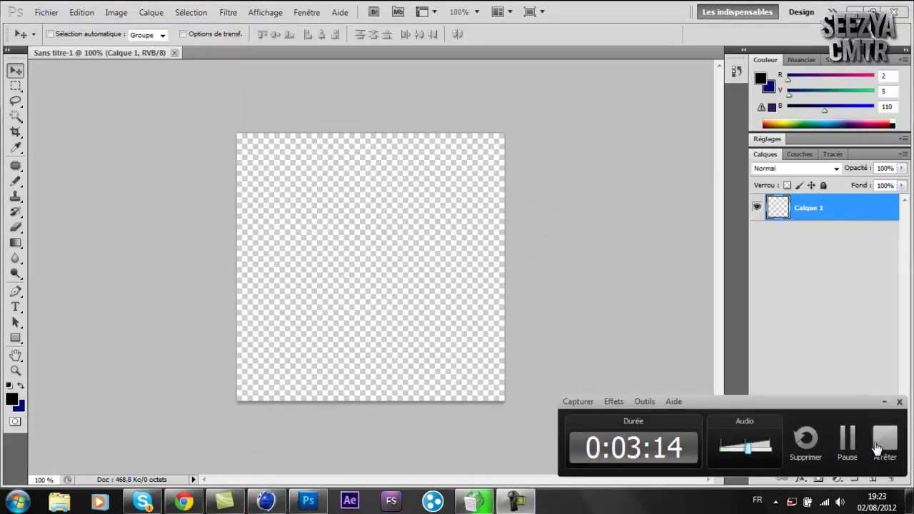
click(848, 439)
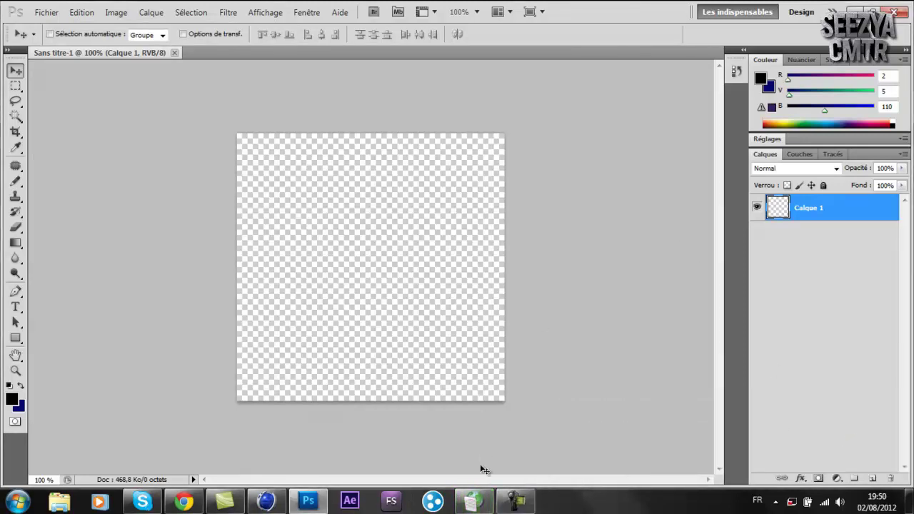
click(512, 504)
click(512, 504)
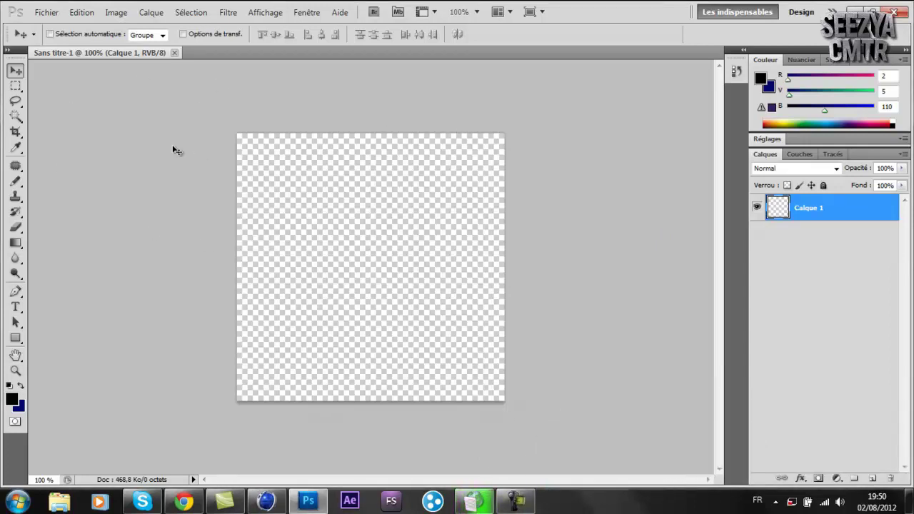
Try placing numerostyle.psd from folder 1 inside Matériels in the Vidéos library, and discard the placement.
click(37, 14)
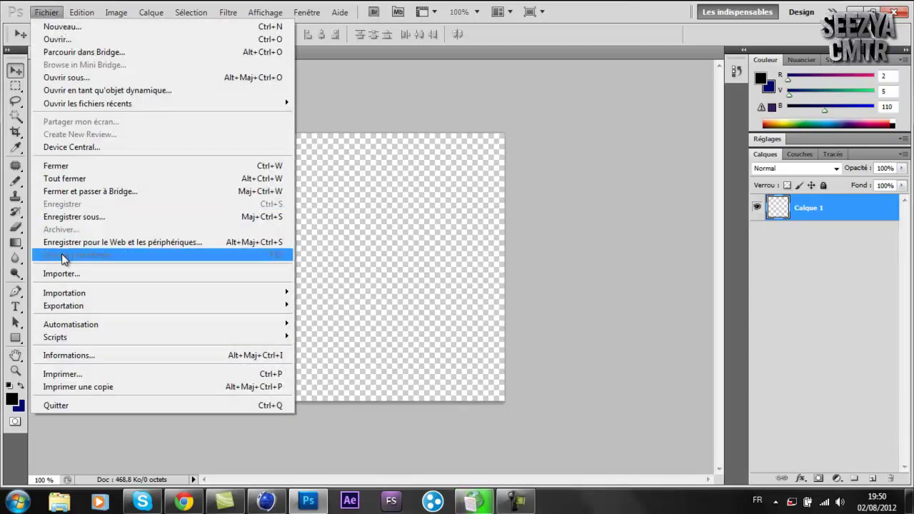
click(63, 272)
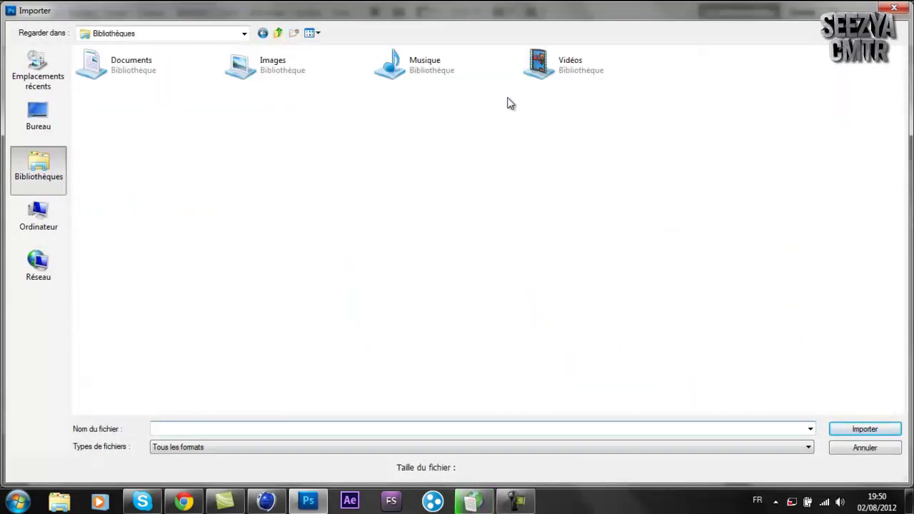
double_click(535, 72)
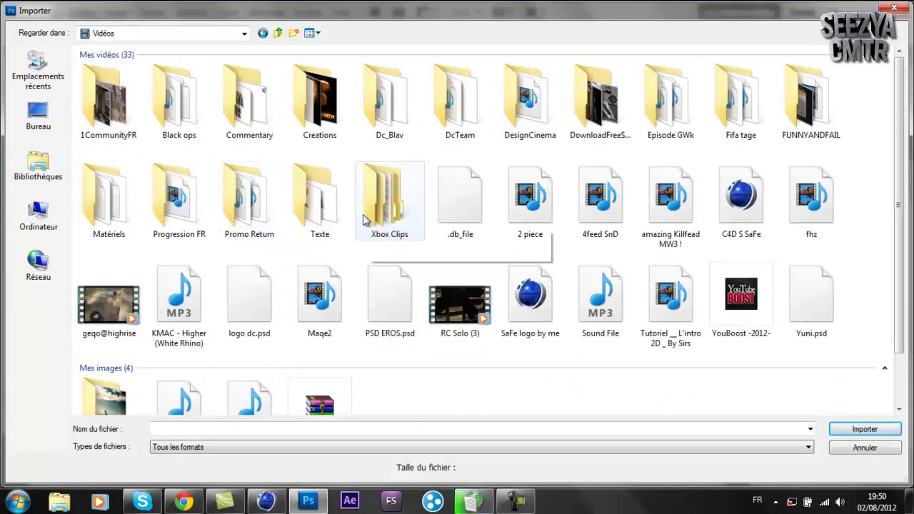
double_click(111, 192)
double_click(123, 109)
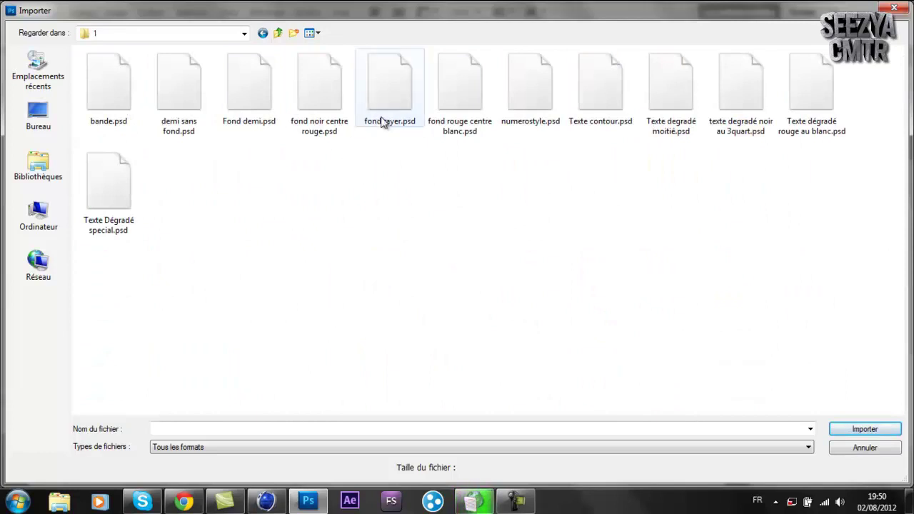
double_click(537, 97)
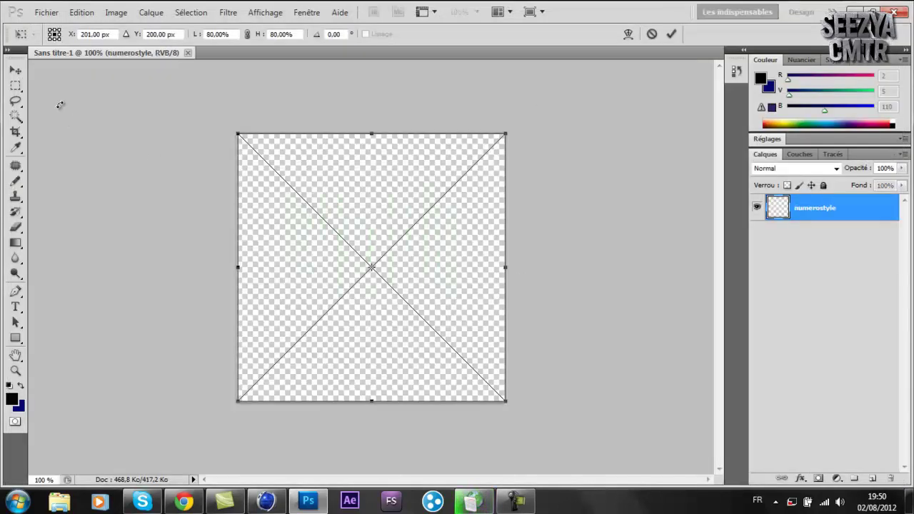
click(15, 70)
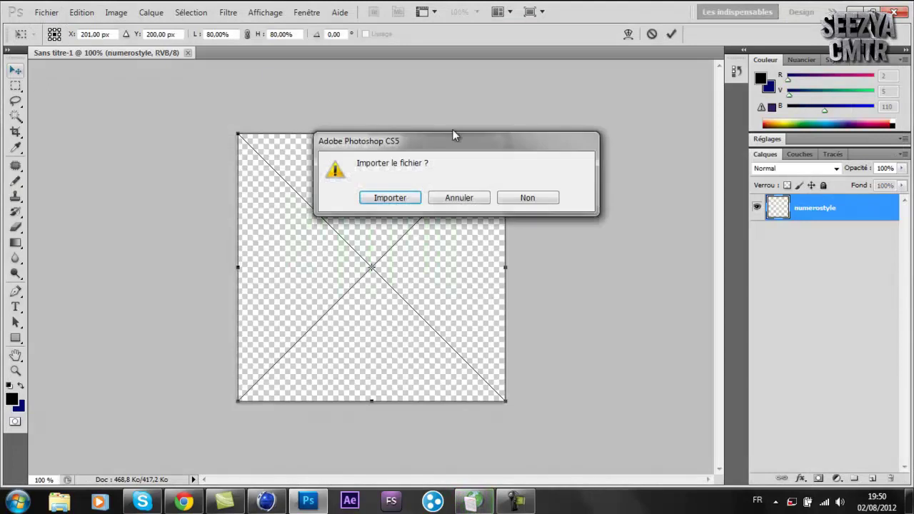
click(532, 200)
Draw a rectangle shape covering the whole canvas and set its fill to light grey, RGB 211, 209, 209.
click(15, 338)
drag(222, 105, 591, 433)
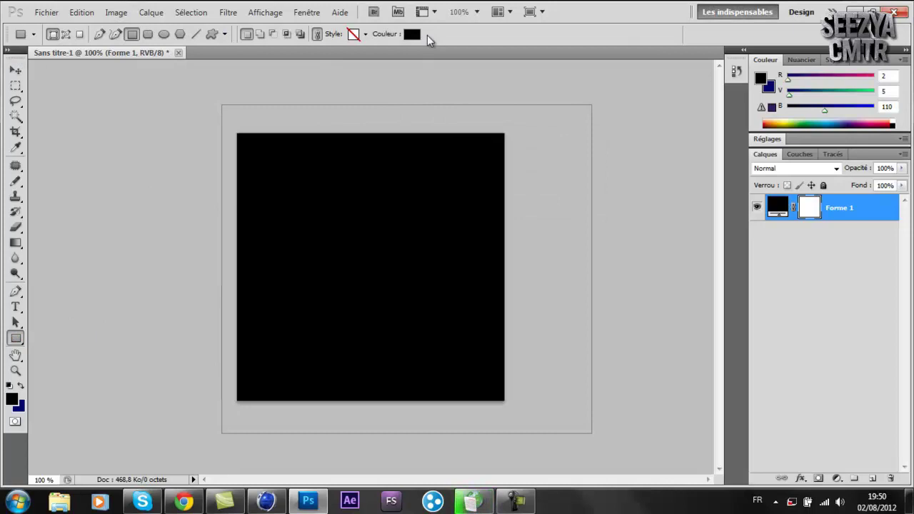
click(413, 34)
drag(564, 361, 533, 329)
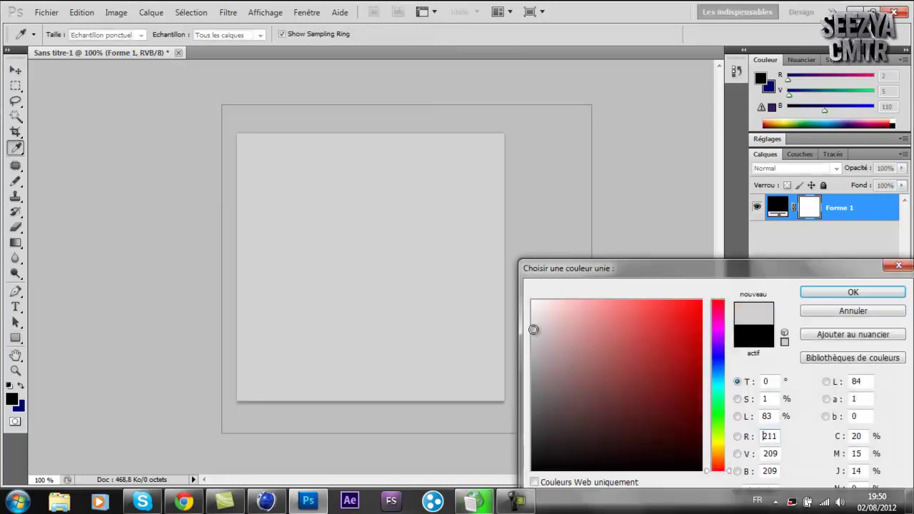
click(853, 292)
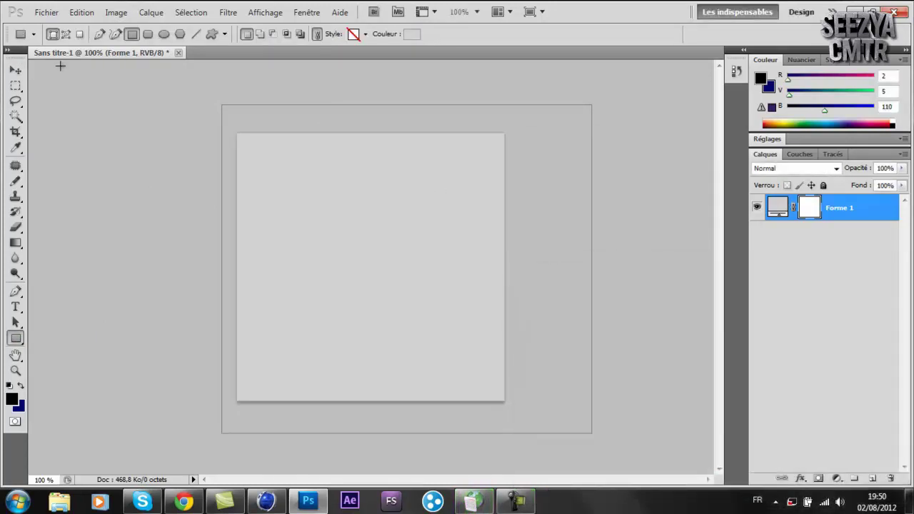
Try placing numerostyle.psd over the grey background rectangle, and discard the placement.
click(15, 70)
click(47, 12)
click(67, 273)
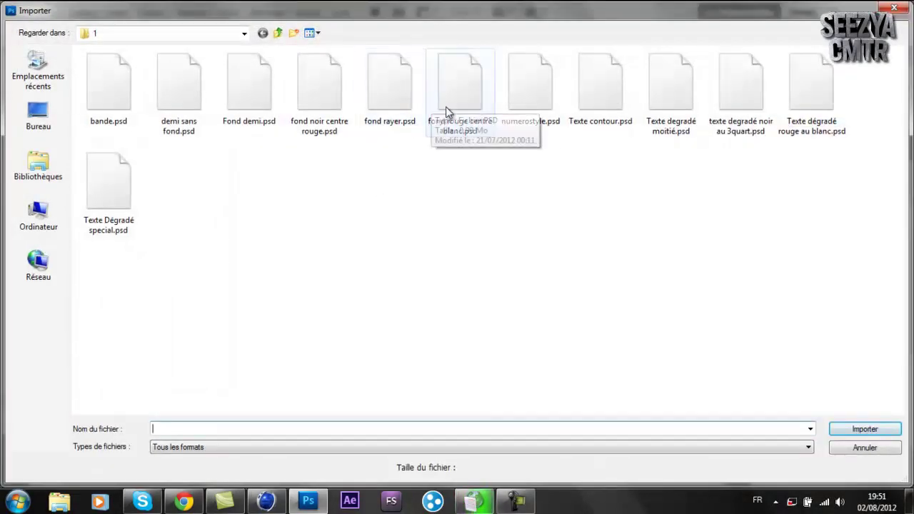
double_click(547, 80)
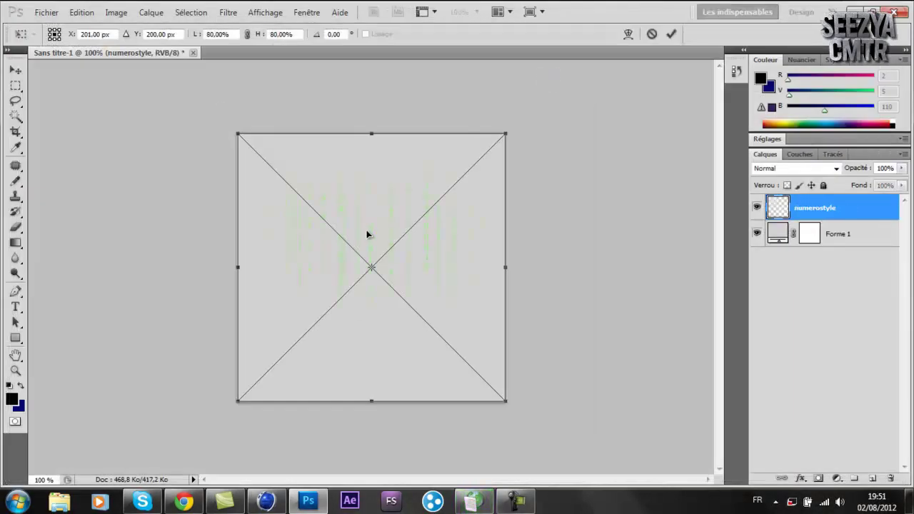
click(15, 70)
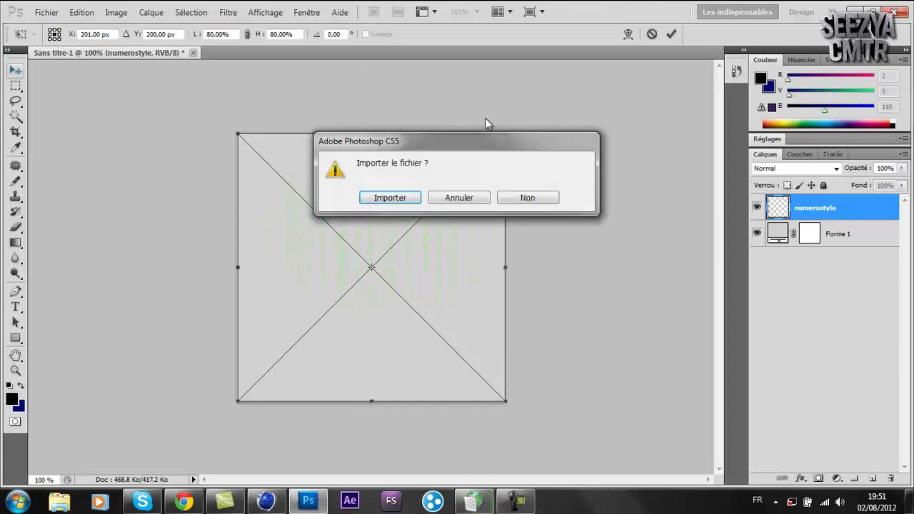
click(514, 203)
Try placing Fond demi.psd over the grey background, and discard the placement.
click(48, 11)
click(90, 273)
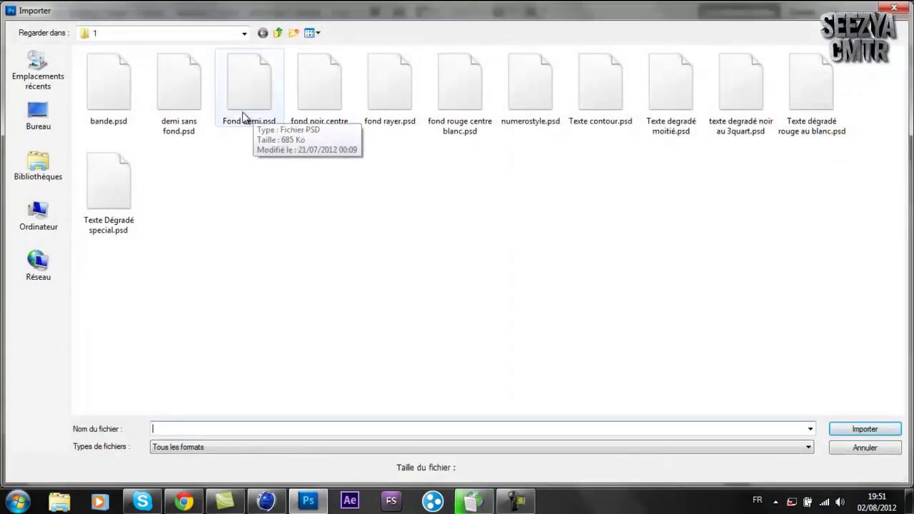
double_click(242, 117)
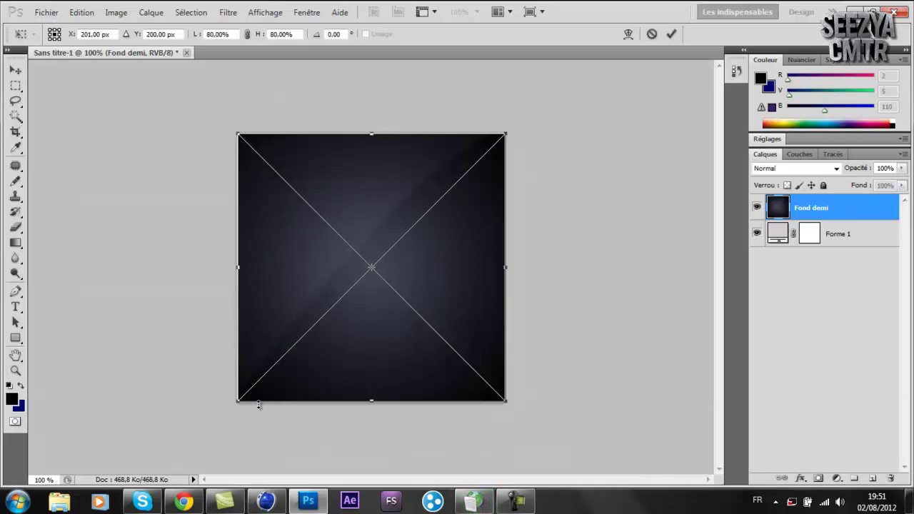
click(16, 73)
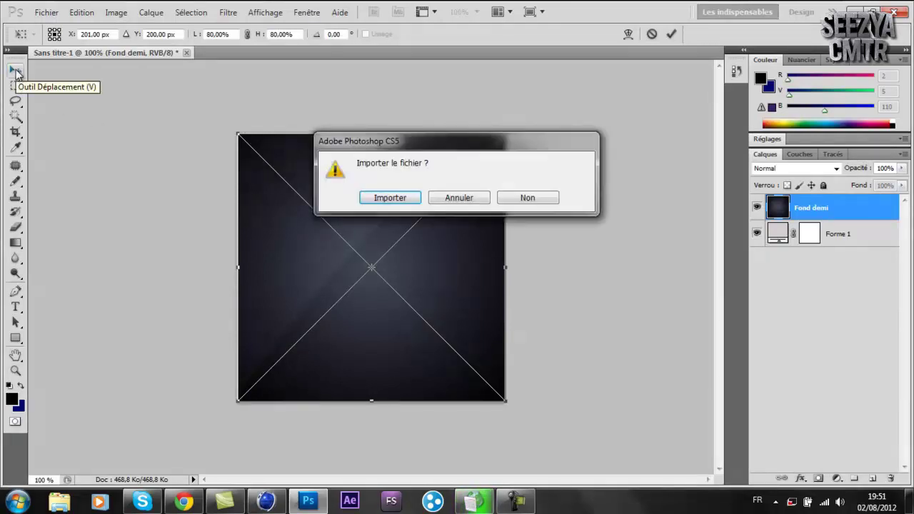
click(528, 198)
Try placing bande.psd over the grey background, and discard the placement.
click(47, 12)
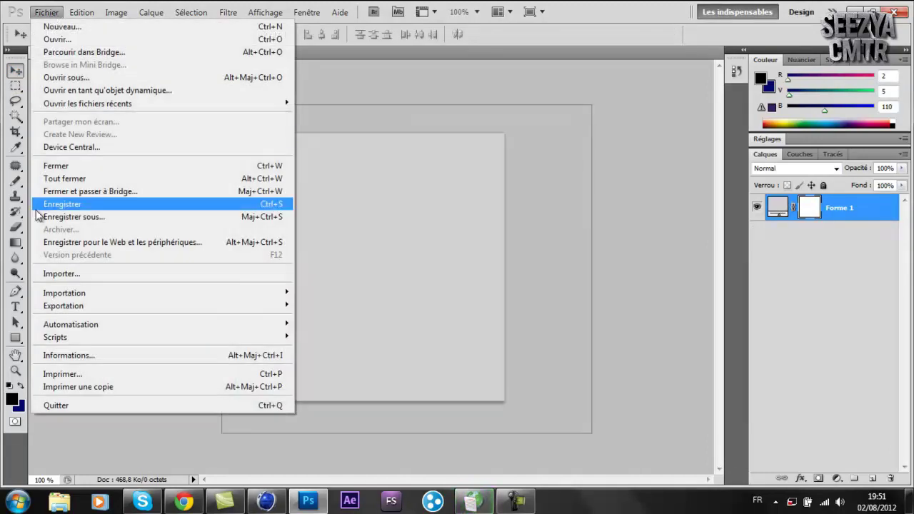
click(55, 276)
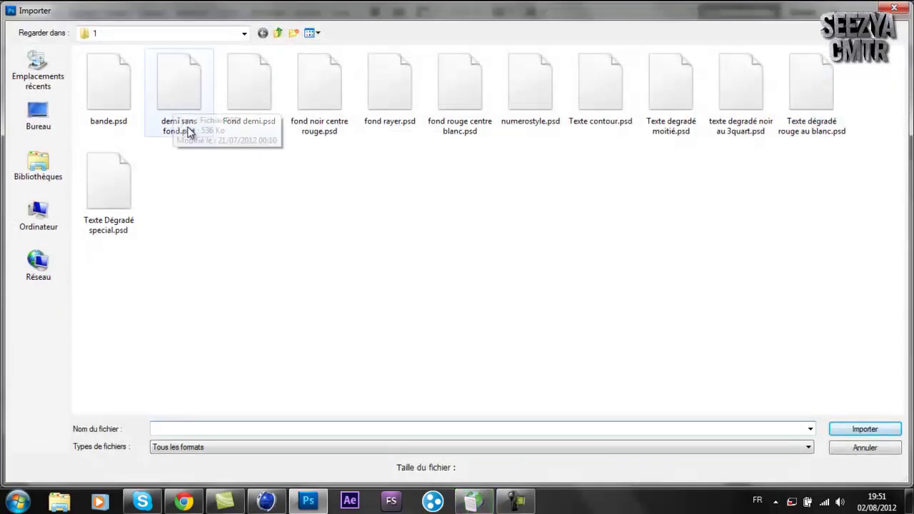
double_click(112, 107)
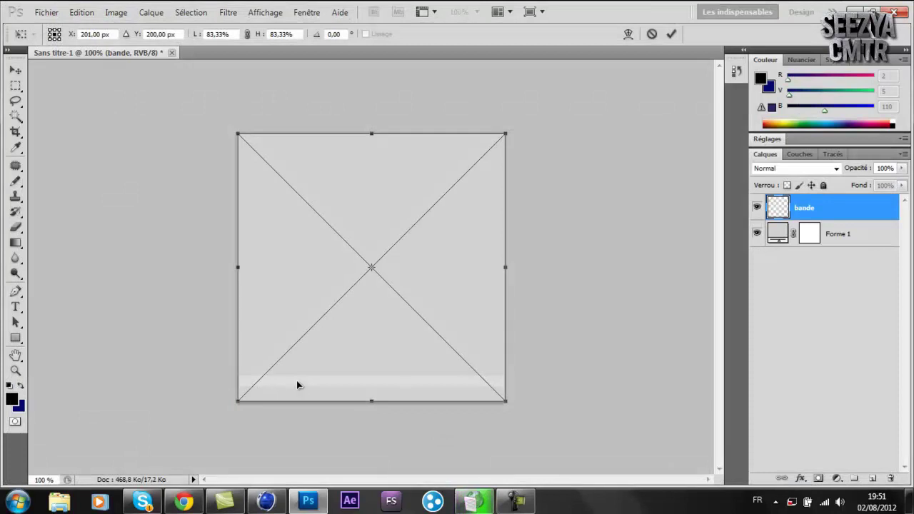
click(15, 69)
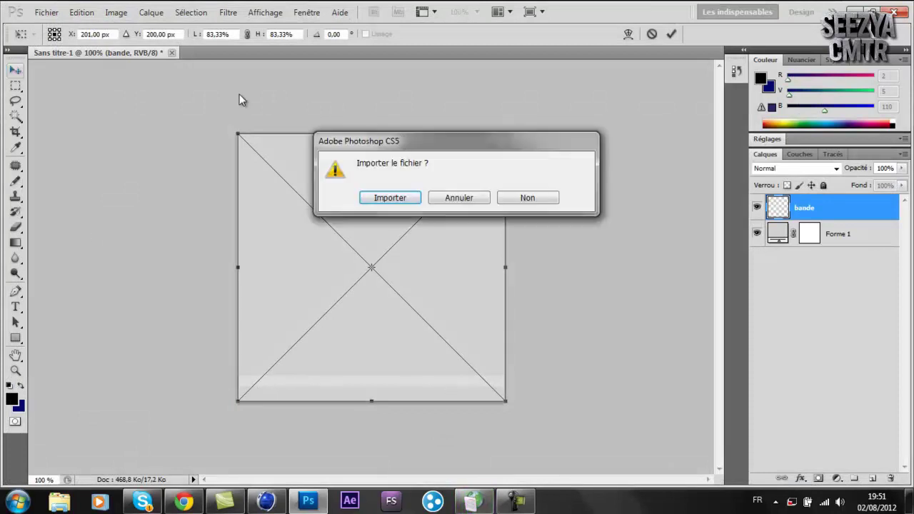
click(511, 205)
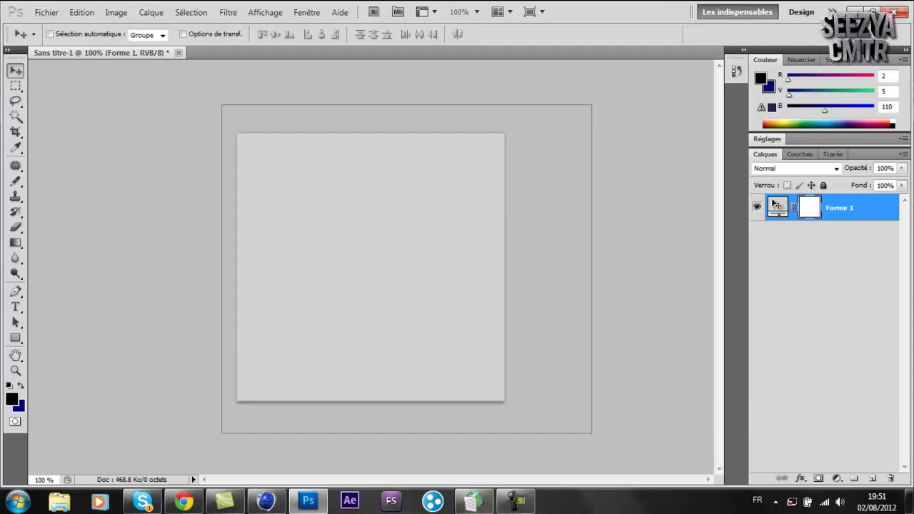
Place numerostyle.psd over the grey background rectangle and commit the placement.
click(46, 12)
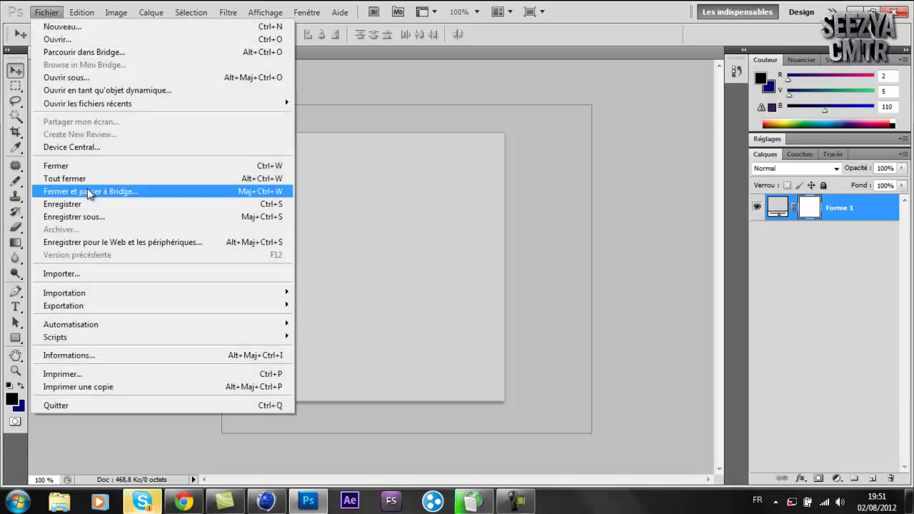
click(105, 274)
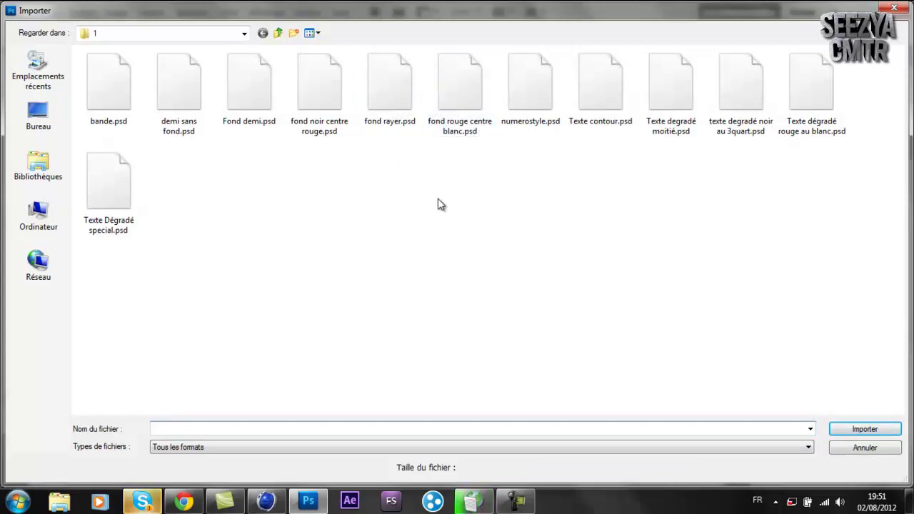
double_click(516, 127)
key(v)
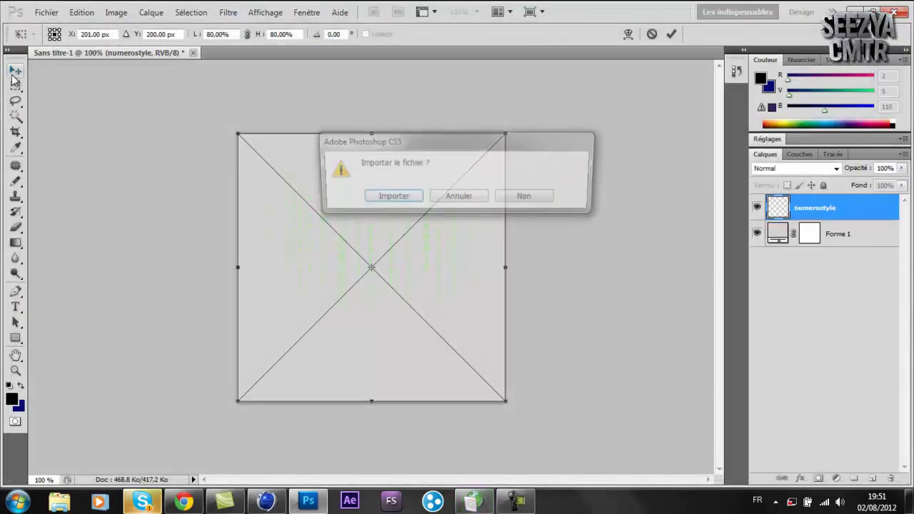
click(390, 198)
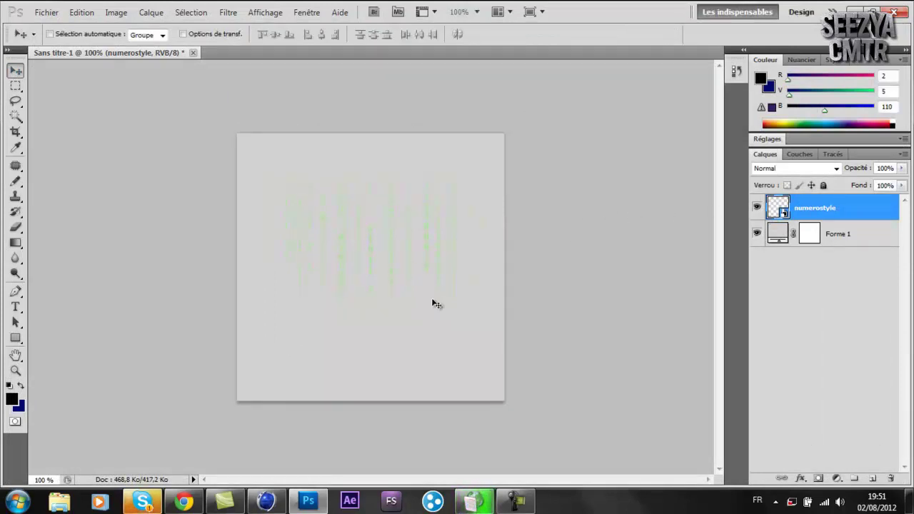
double_click(787, 208)
click(528, 232)
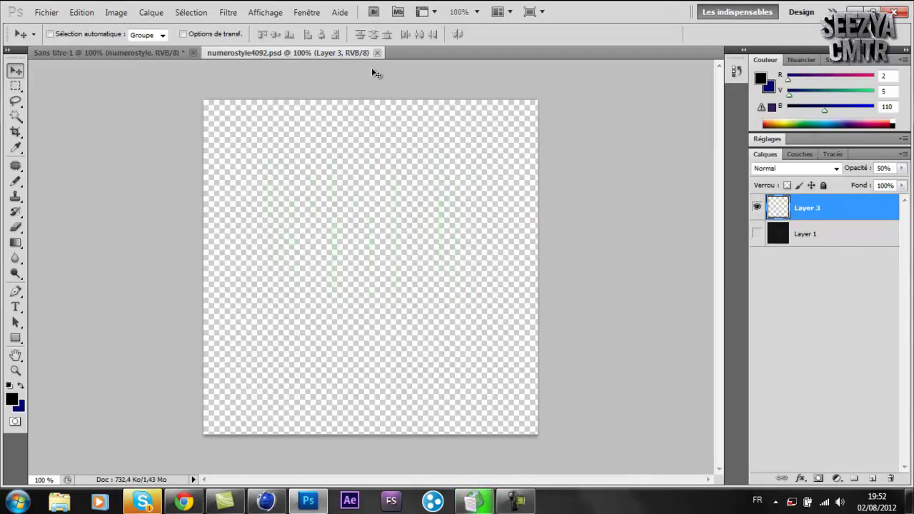
click(377, 52)
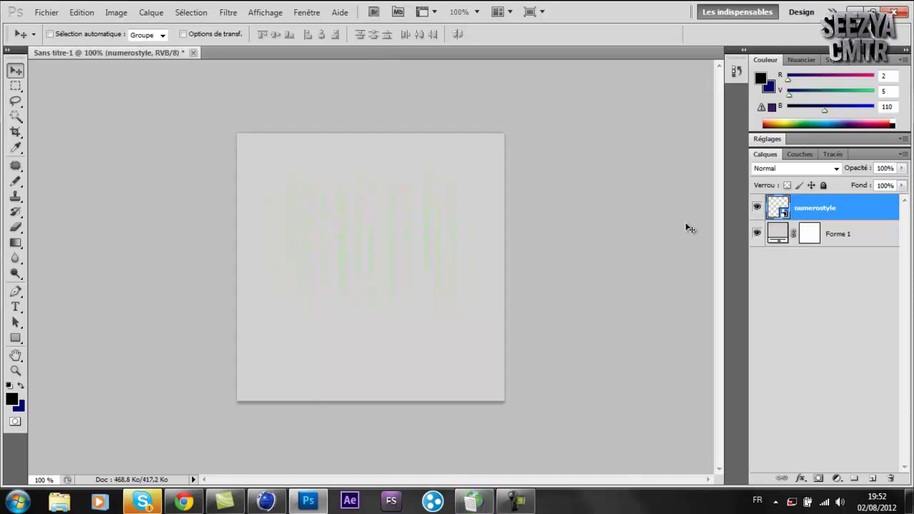
Add an inner shadow (Ombre interne) to the numerostyle layer, keeping the shadow's default settings and leaving the stroke off.
double_click(791, 210)
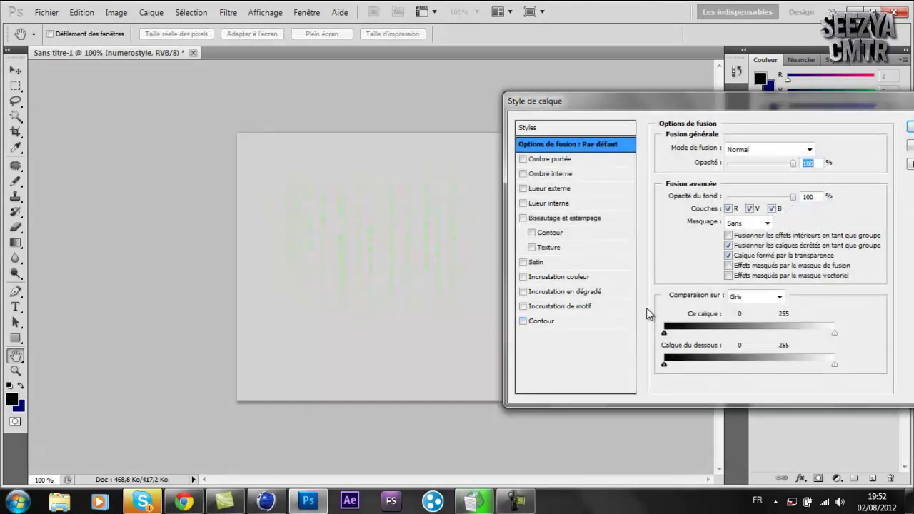
mouse_move(571, 101)
mouse_down()
mouse_move(378, 107)
mouse_move(592, 94)
mouse_move(575, 94)
mouse_up()
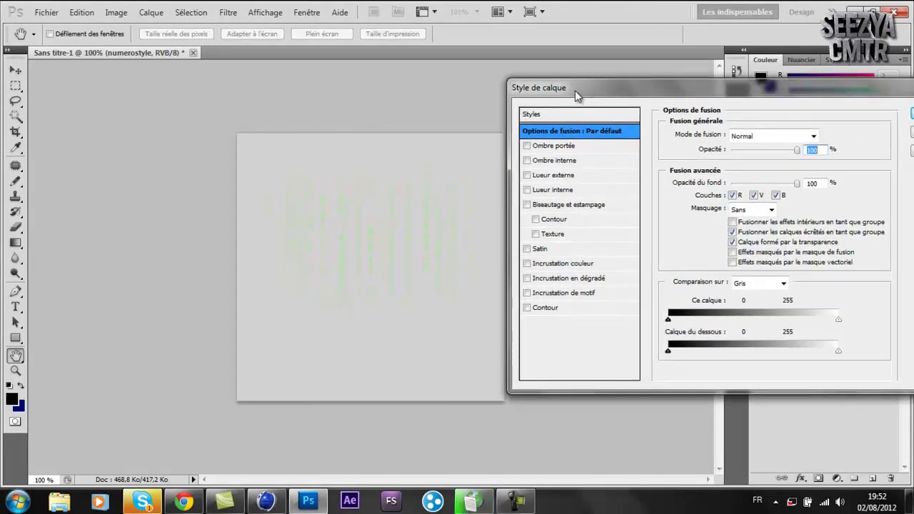
click(527, 146)
click(527, 146)
click(526, 161)
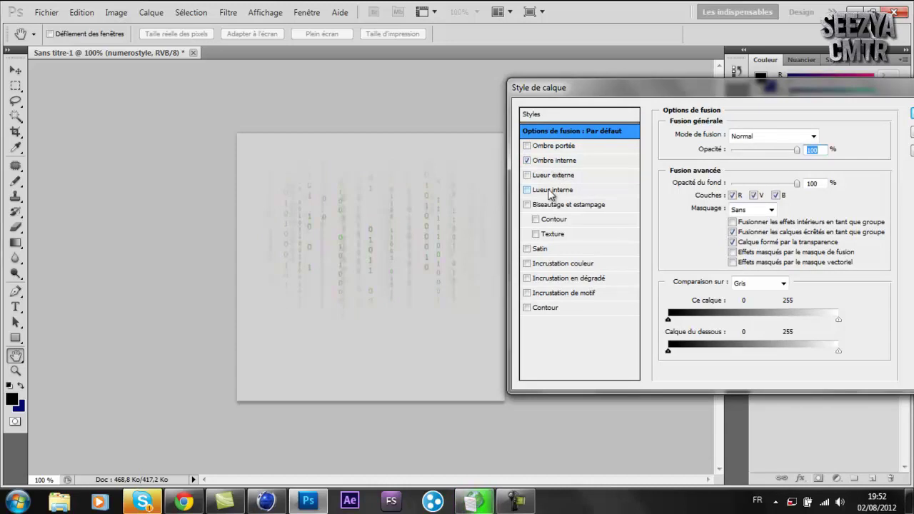
click(540, 166)
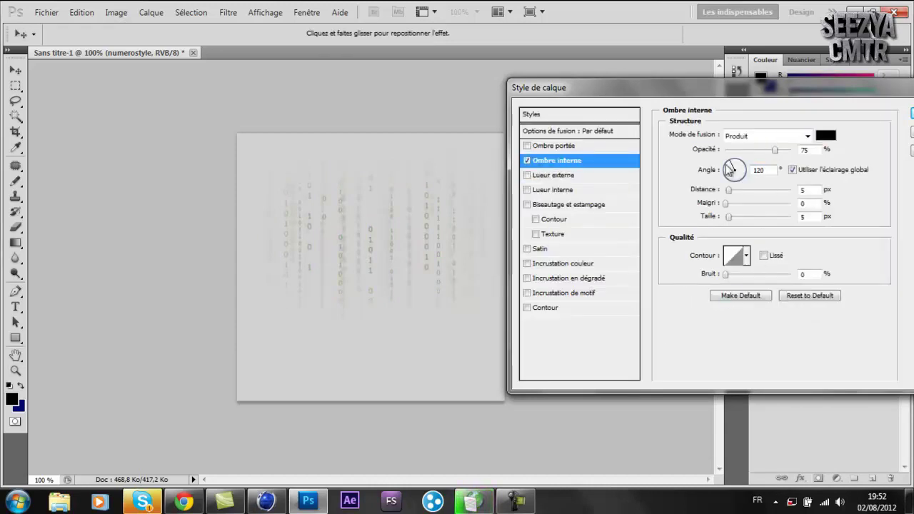
click(527, 309)
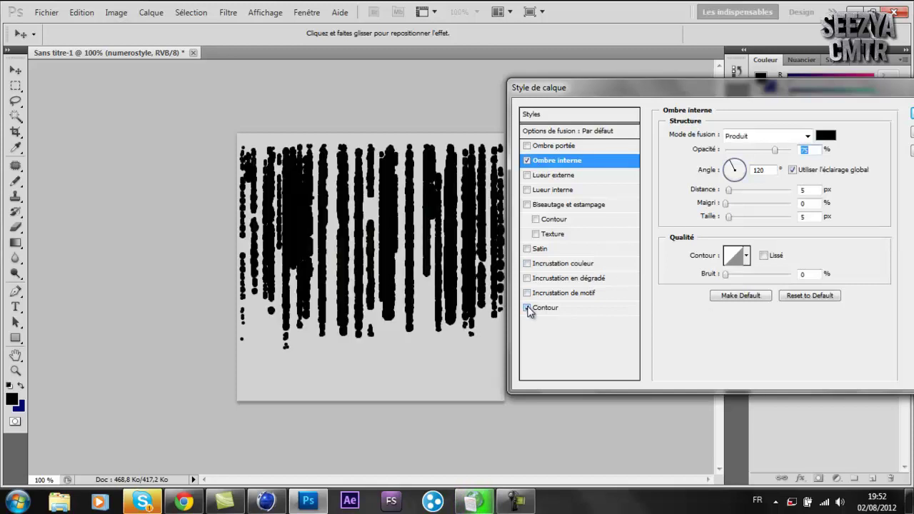
click(528, 308)
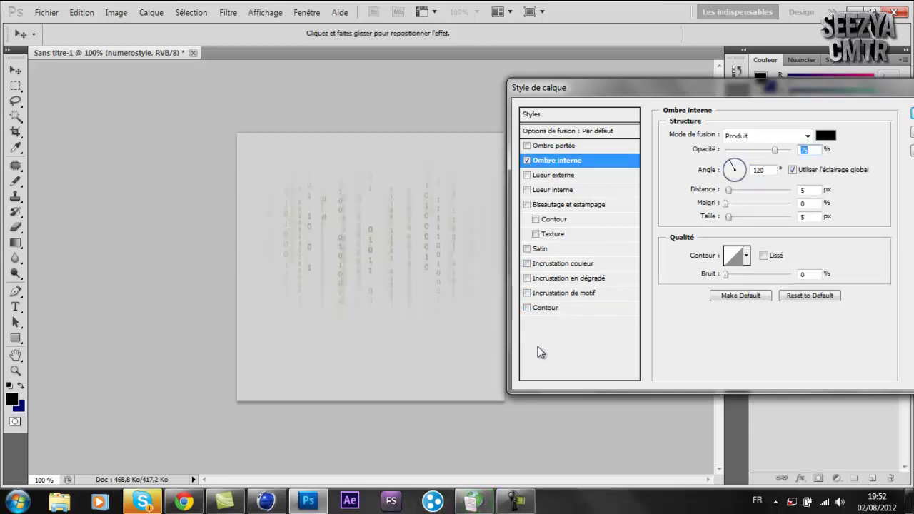
Add a colour overlay (Incrustation couleur) to the numerostyle layer in a dark navy blue.
click(551, 264)
click(827, 135)
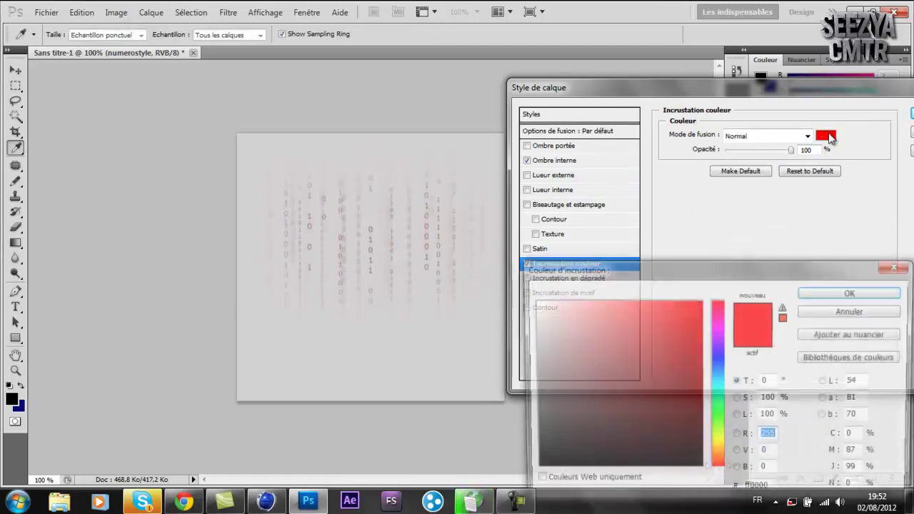
mouse_move(712, 385)
mouse_down()
mouse_move(719, 365)
mouse_move(695, 388)
mouse_move(698, 416)
mouse_up()
click(694, 368)
click(844, 293)
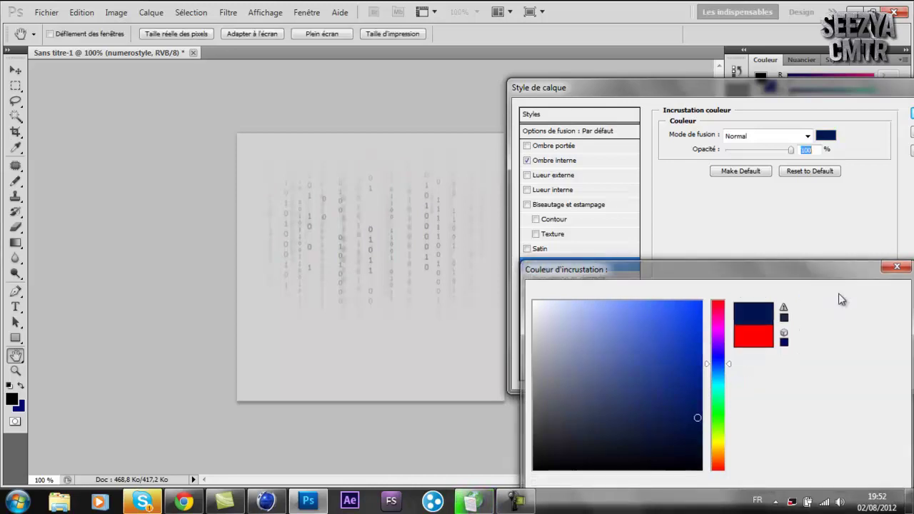
Try other blend modes for the colour overlay, set it back to Normal, and apply the layer style.
click(776, 137)
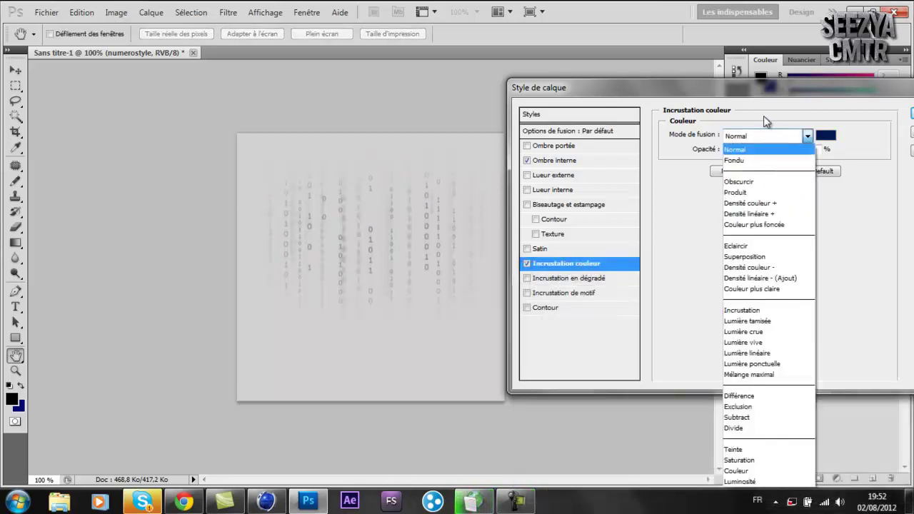
click(757, 184)
key(Down)
key(Down)
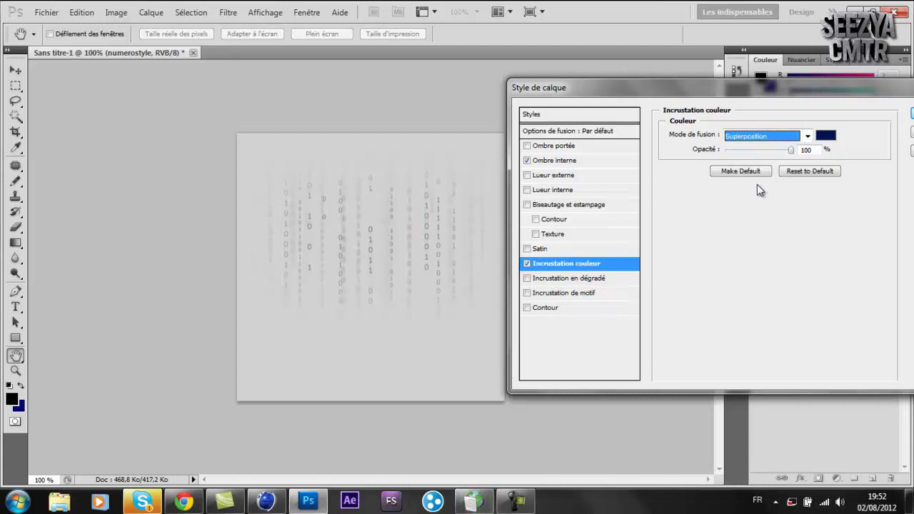
key(Up)
key(Up)
key(Up)
key(Up)
key(Up)
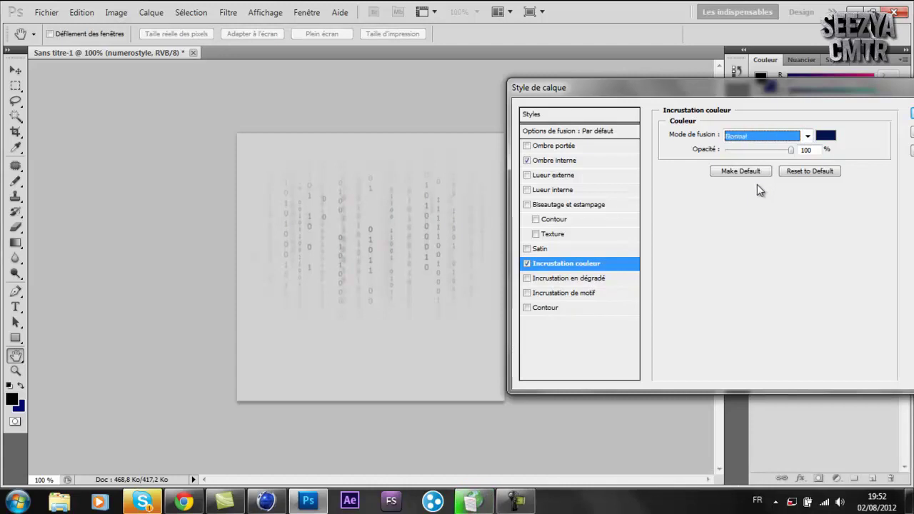
key(Return)
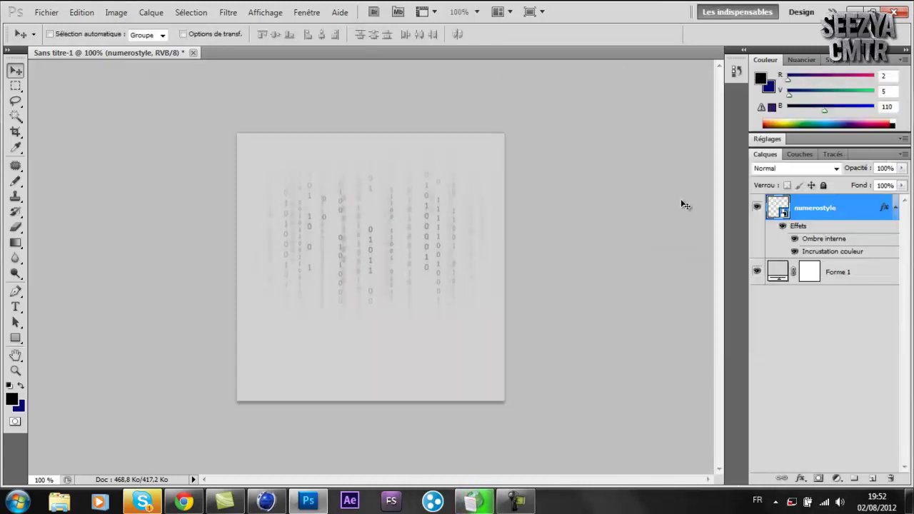
Duplicate the numerostyle layer twice within the document, keeping the suggested layer names, to strengthen the digit pattern.
right_click(810, 210)
click(694, 160)
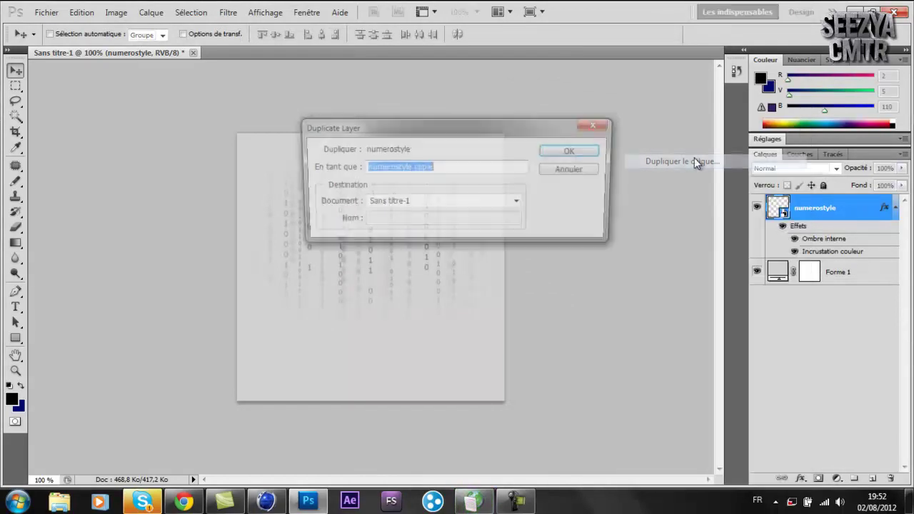
click(576, 152)
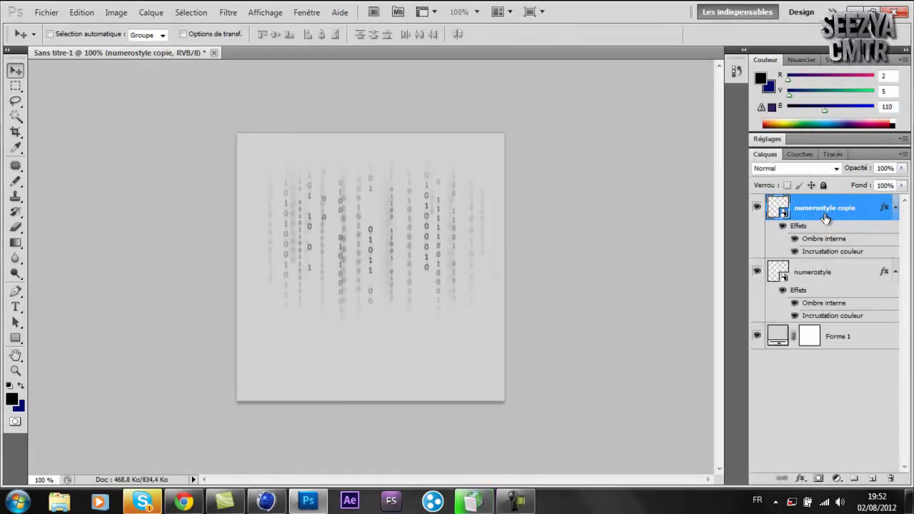
right_click(824, 212)
click(712, 163)
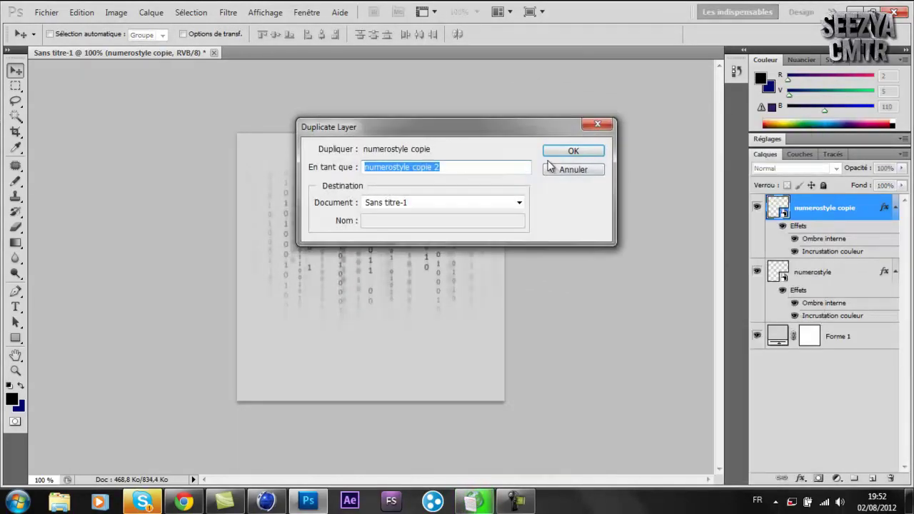
click(562, 155)
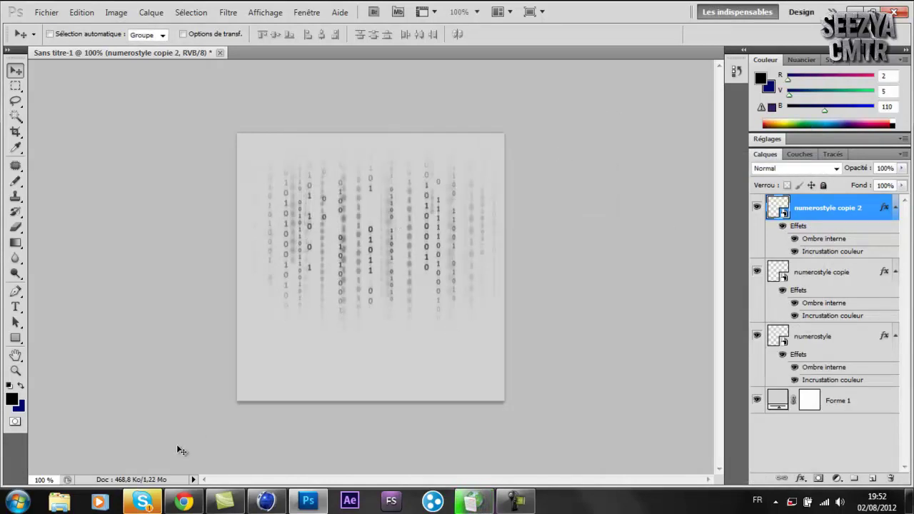
Switch to Cinema 4D, save the rendered S image as S54 in the Texte folder, and close the render viewer.
key(alt+Tab)
key(alt+Tab)
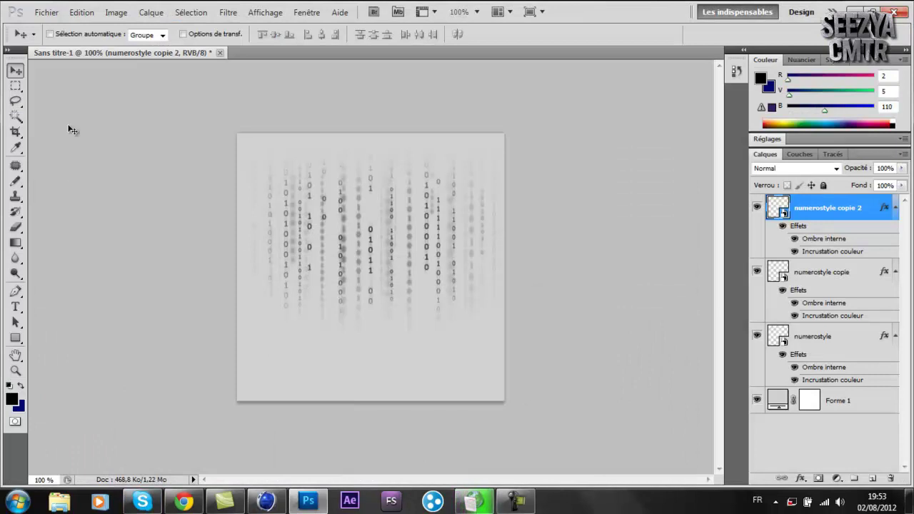
click(46, 12)
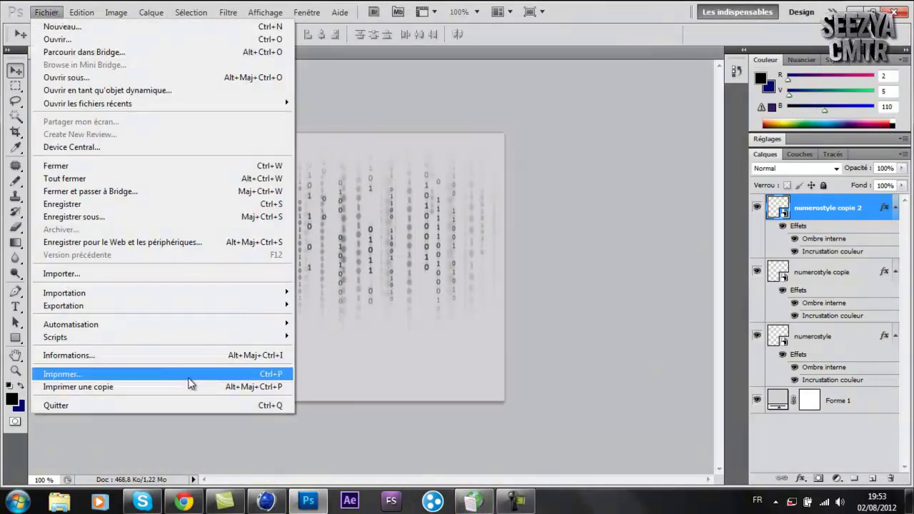
click(307, 503)
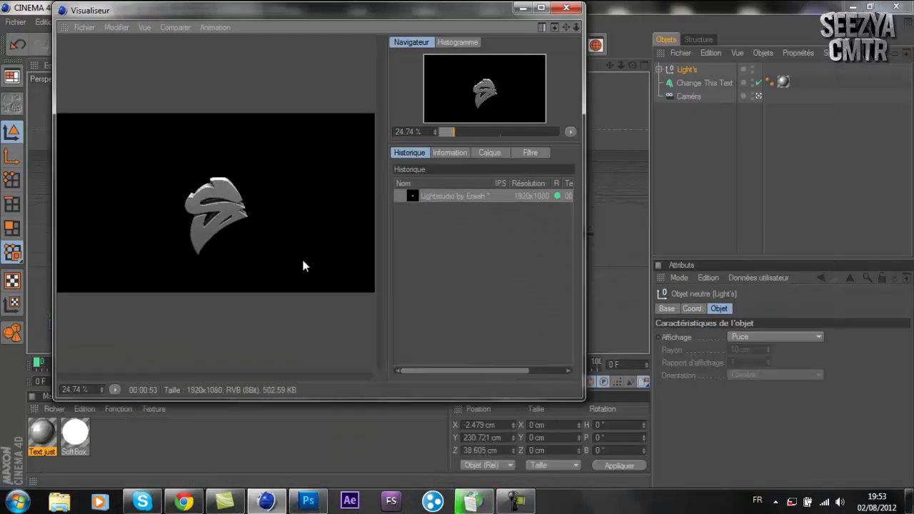
click(88, 26)
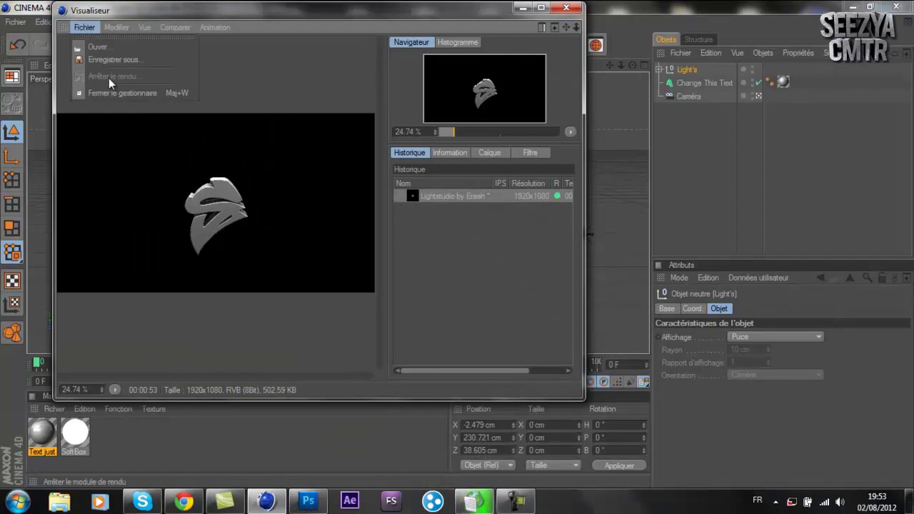
click(100, 60)
click(96, 244)
text(S)
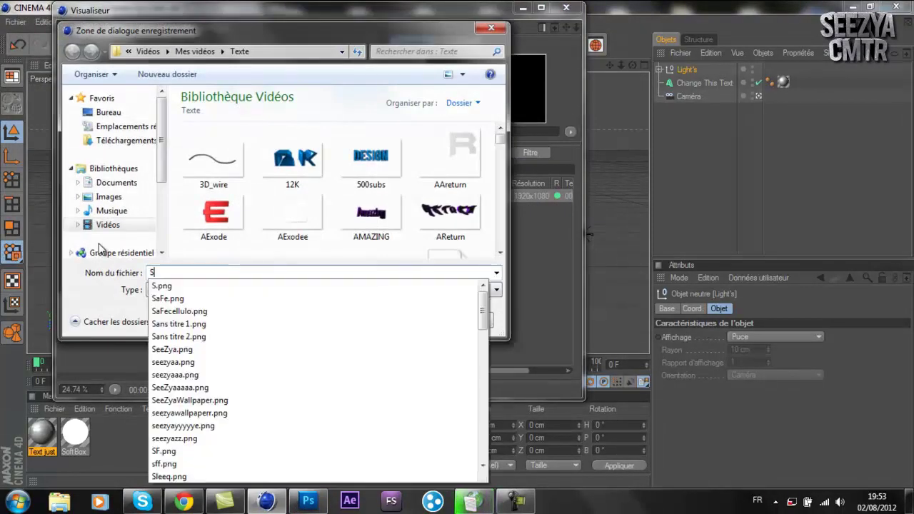
text(54)
key(Return)
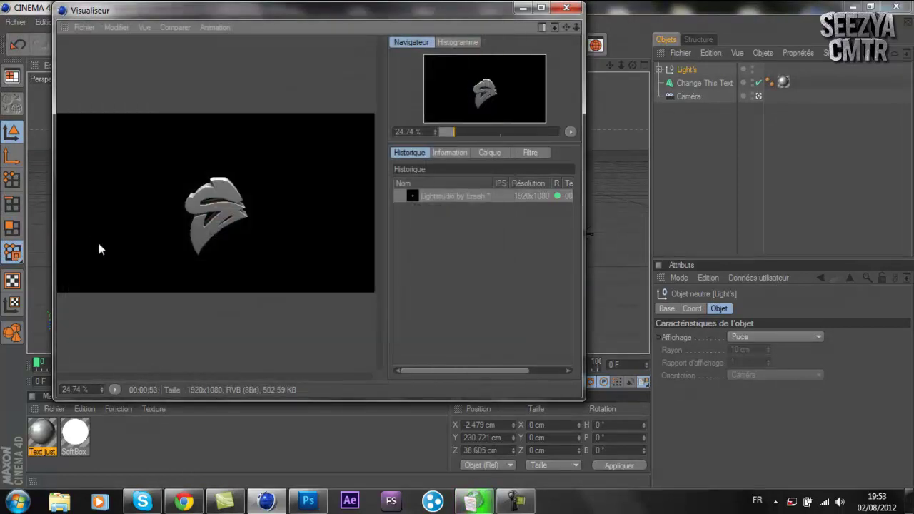
click(566, 8)
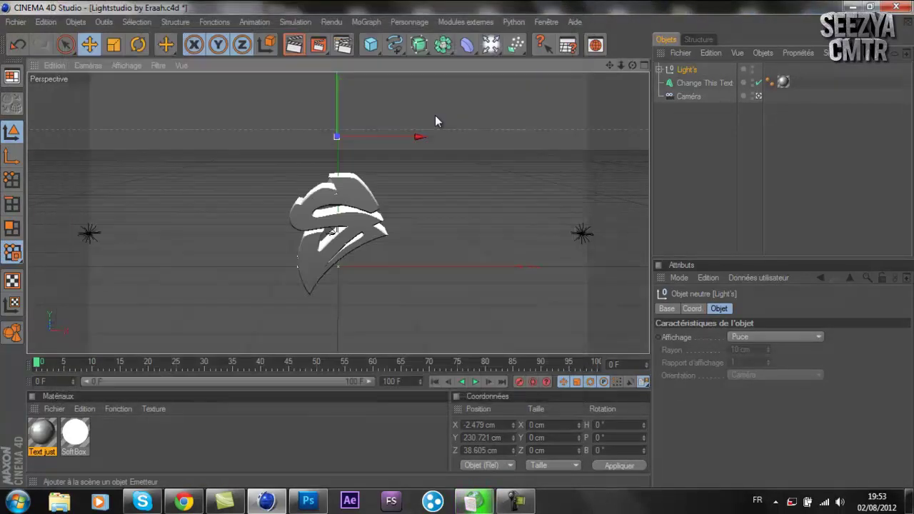
Switch to Photoshop and import the rendered Sss image from the Texte folder of the video library into the document.
click(320, 507)
click(45, 12)
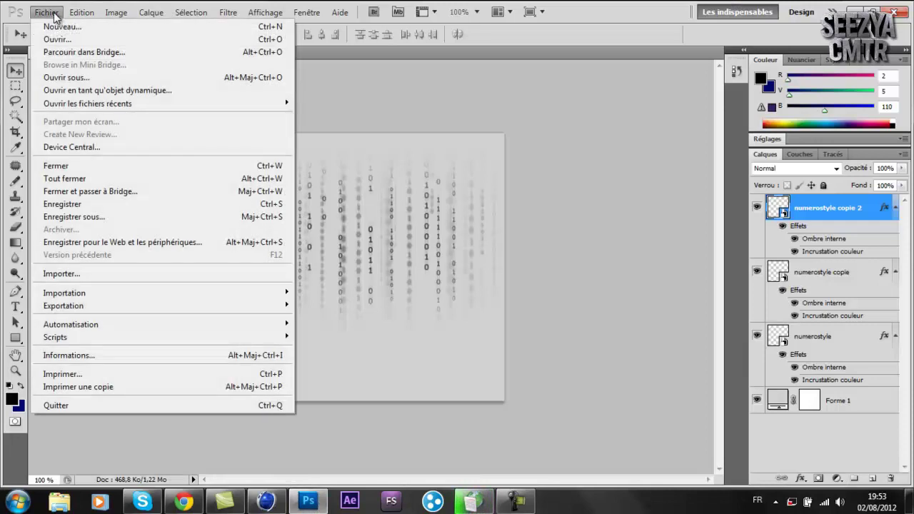
click(82, 275)
click(43, 175)
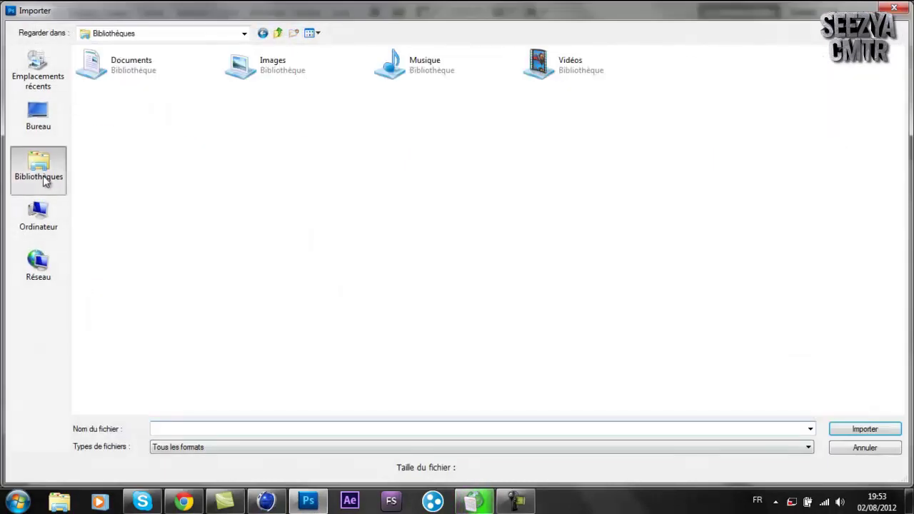
double_click(573, 77)
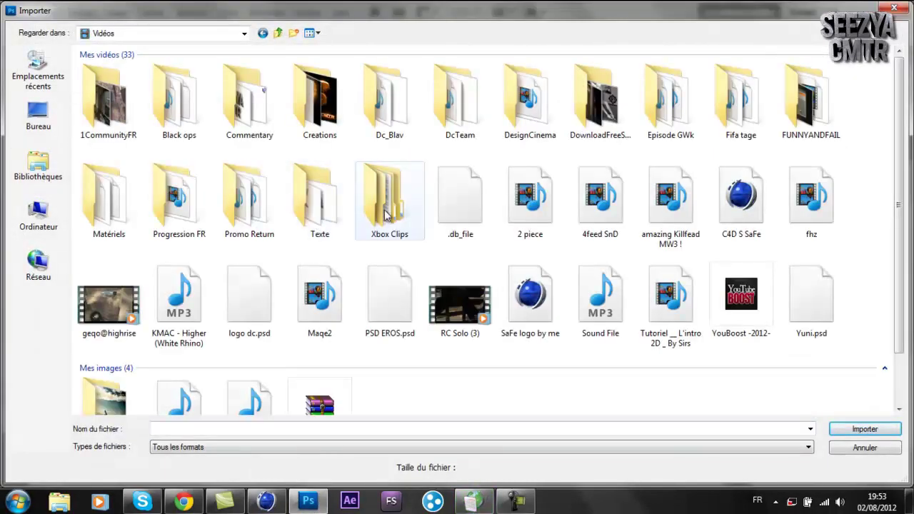
double_click(335, 202)
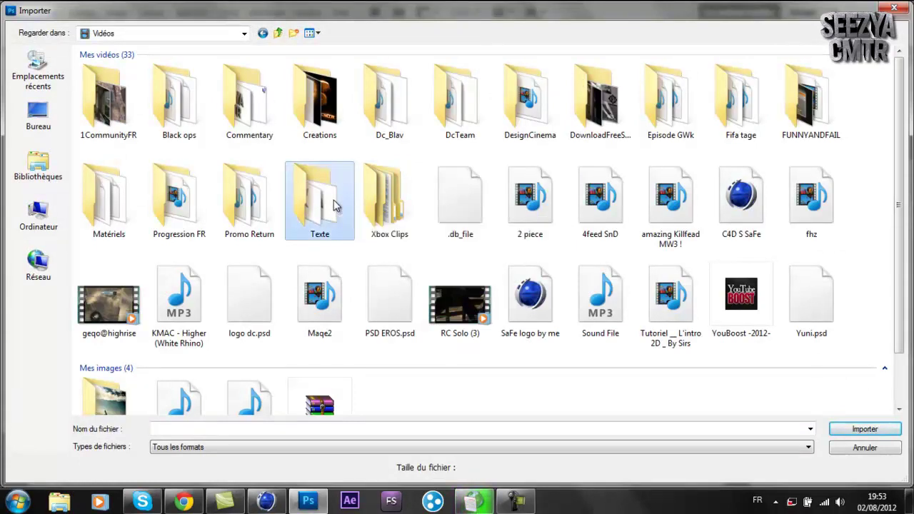
drag(901, 125, 901, 187)
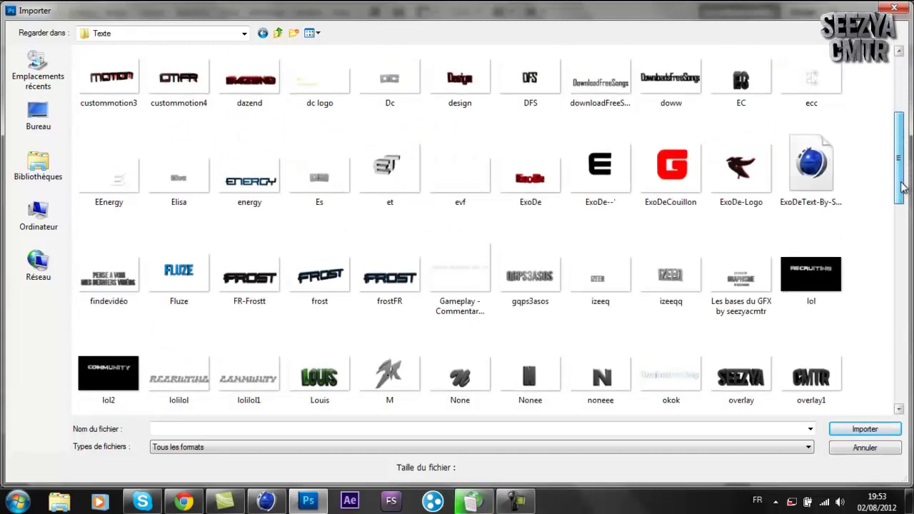
drag(902, 187, 904, 230)
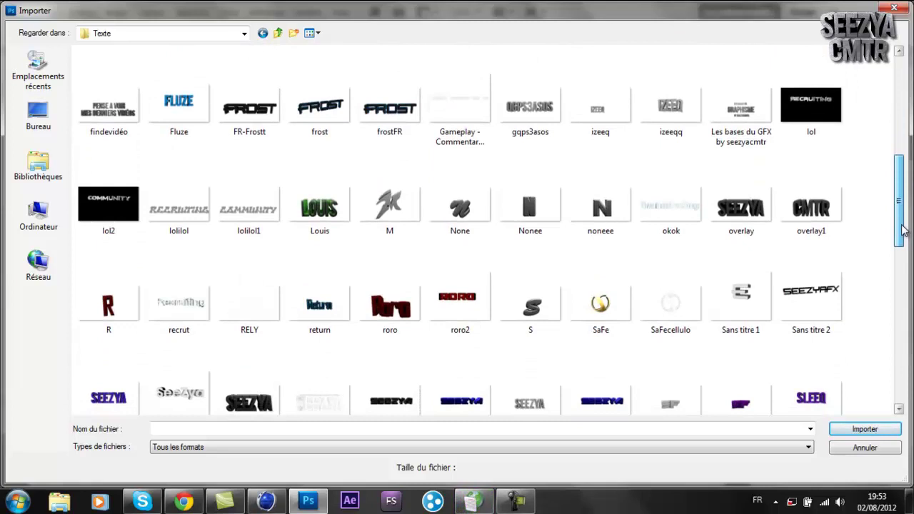
drag(903, 230, 901, 387)
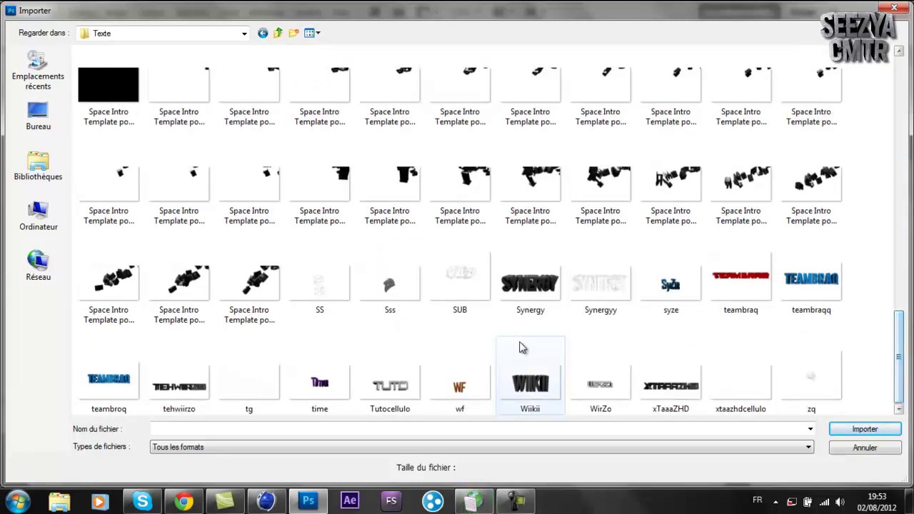
double_click(389, 289)
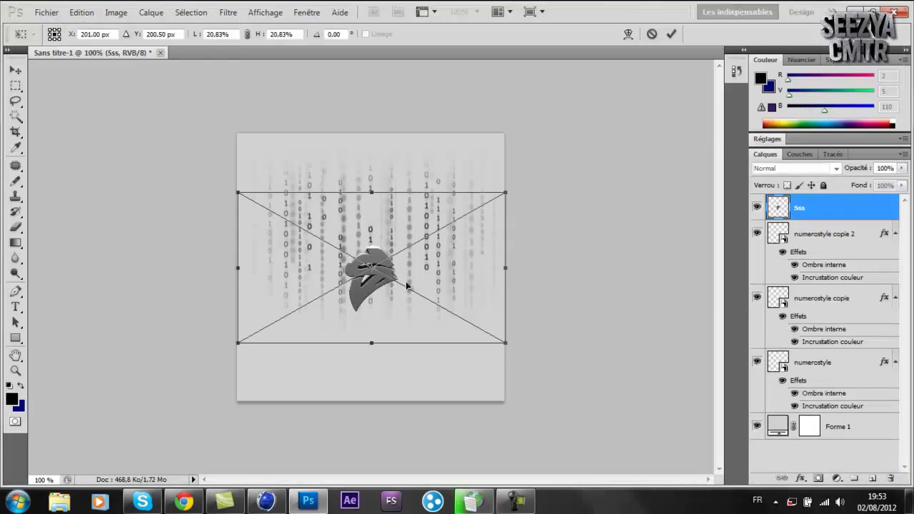
Enlarge the imported S to about 50% width and 59% height, centre it over the digit pattern, and confirm the placement.
drag(529, 142, 792, 14)
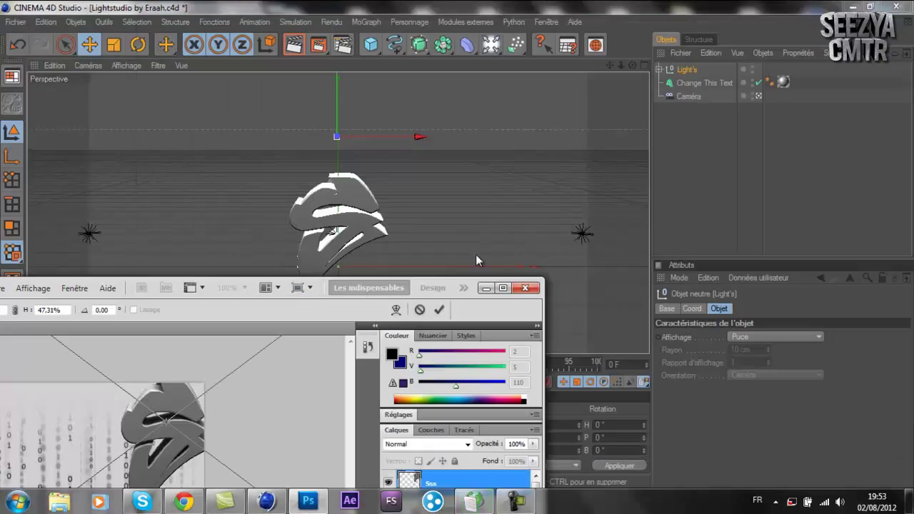
click(501, 287)
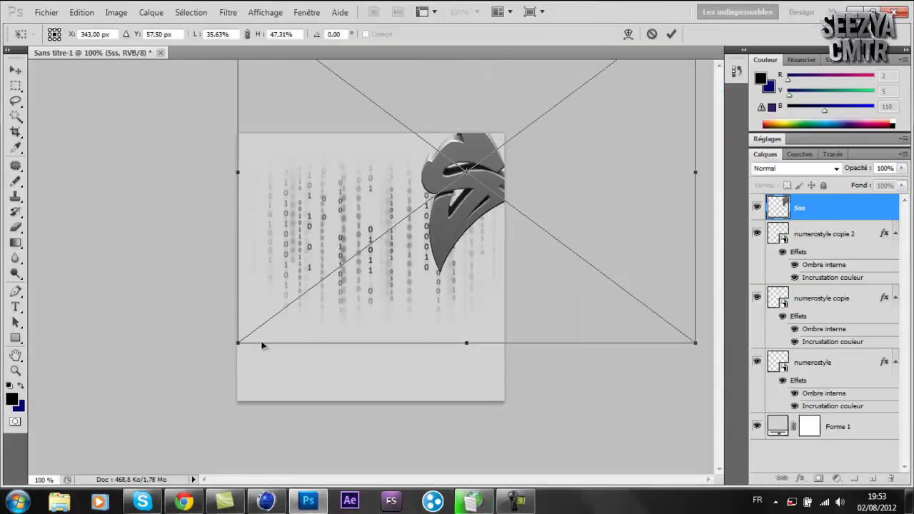
drag(125, 420, 50, 433)
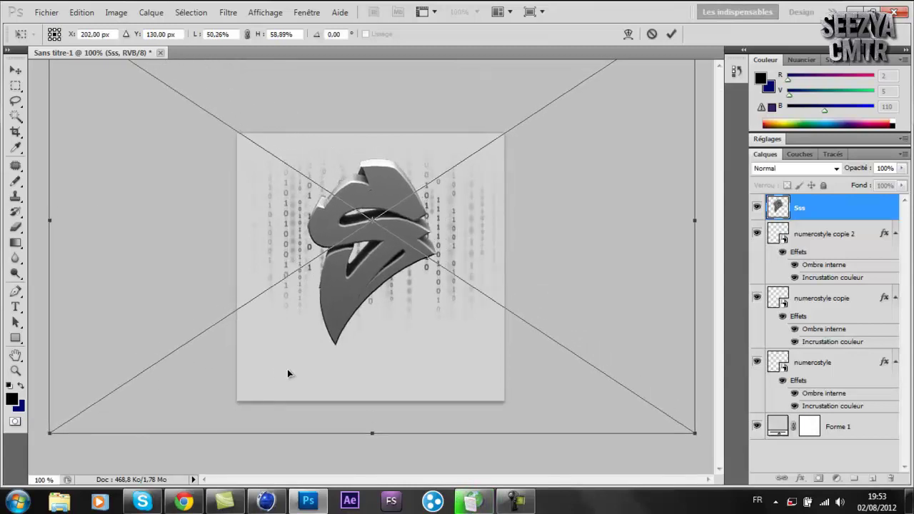
click(16, 71)
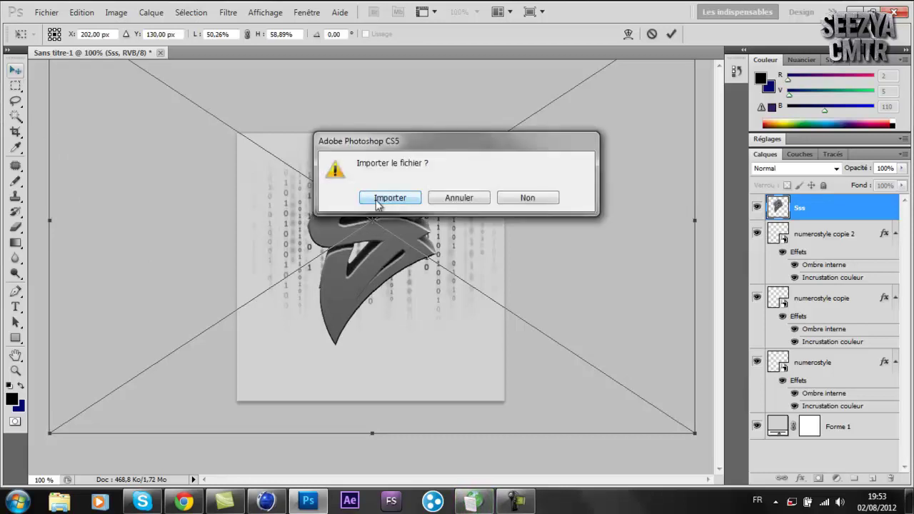
click(376, 202)
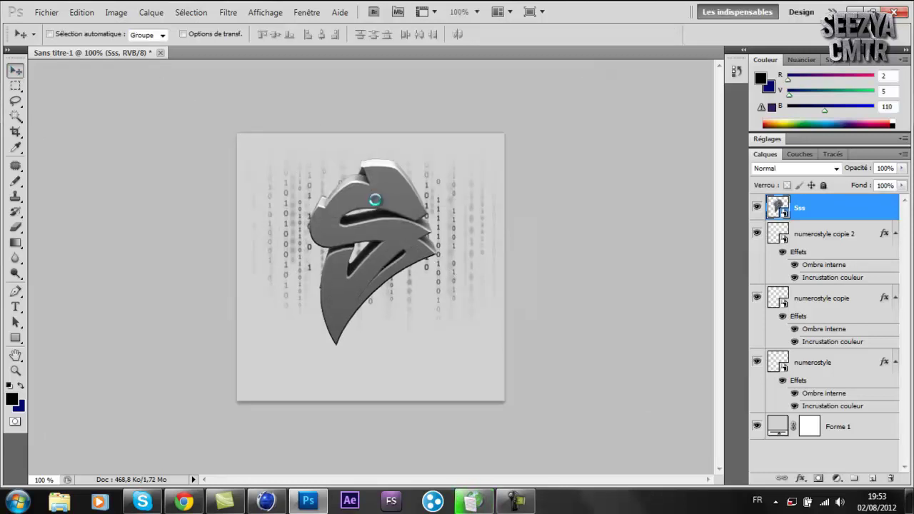
drag(375, 199, 379, 204)
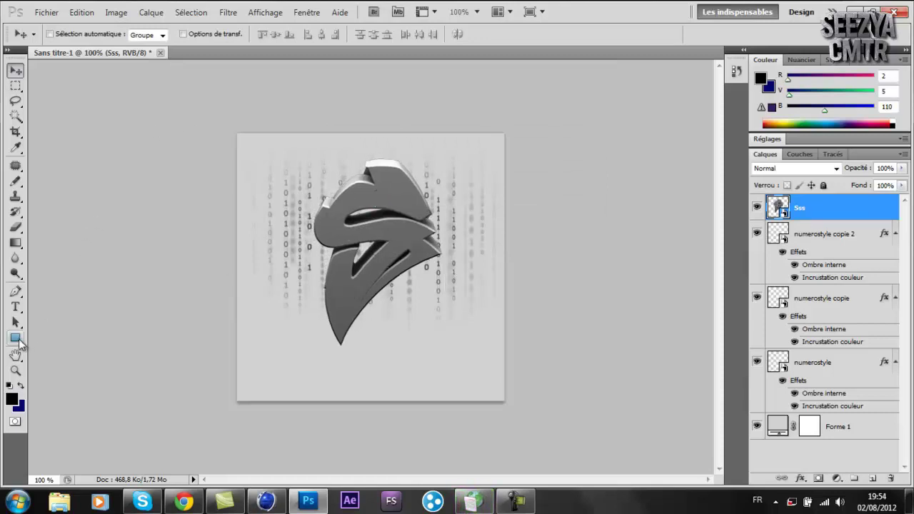
Add a drop shadow (Ombre portée) to the Sss layer with 74% opacity, 7 px distance, 8% spread and 10 px size.
double_click(792, 208)
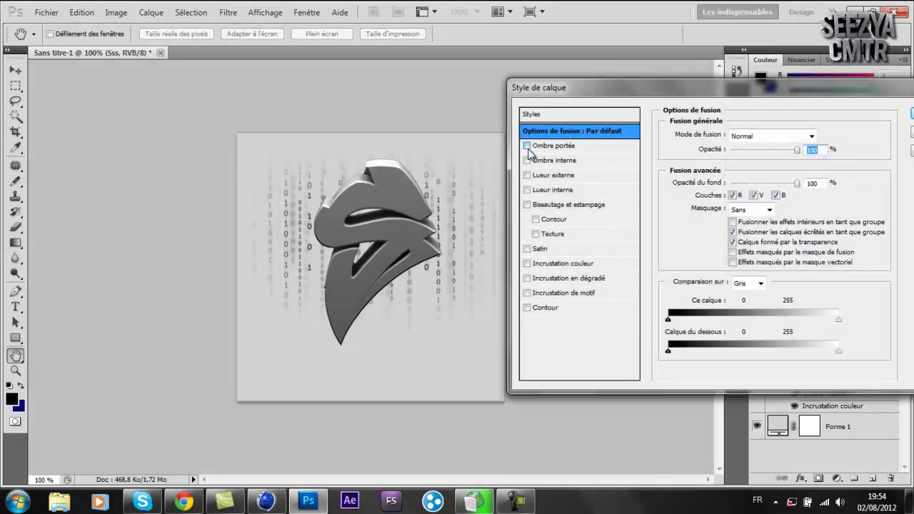
click(527, 146)
click(528, 147)
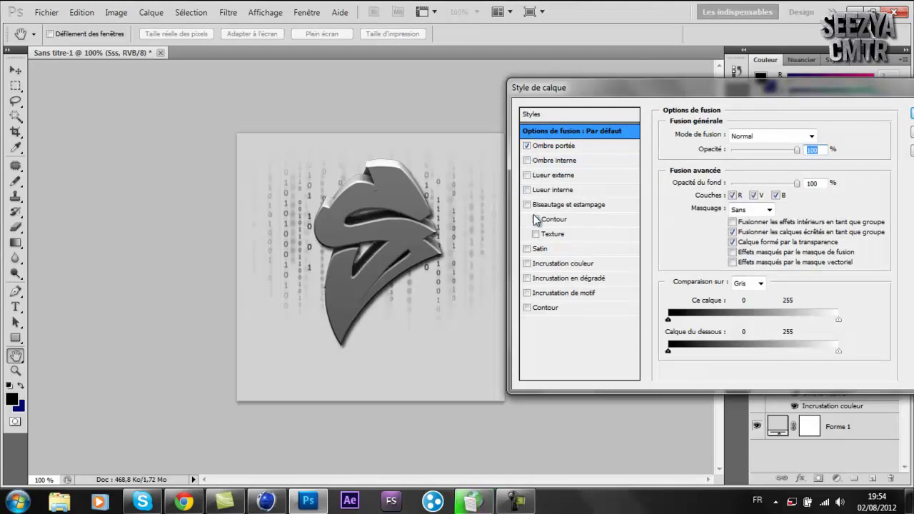
click(565, 146)
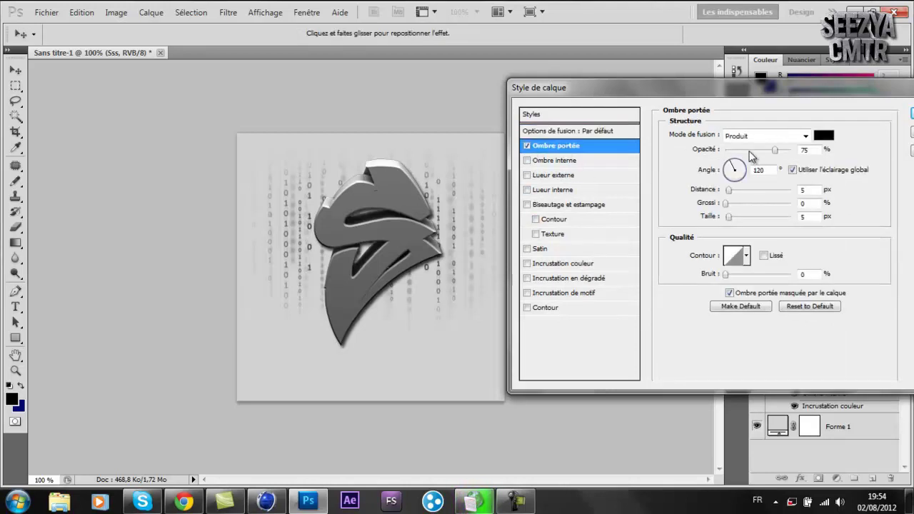
mouse_move(776, 155)
mouse_down()
mouse_move(797, 151)
mouse_move(748, 156)
mouse_move(778, 158)
mouse_up()
drag(728, 191, 732, 217)
key(shift+Down)
key(shift+Down)
key(shift+Down)
click(728, 204)
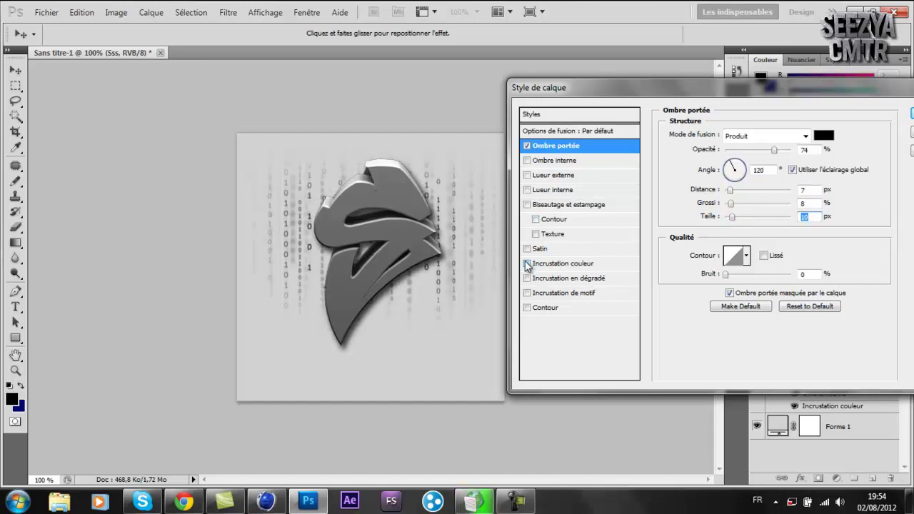
click(527, 307)
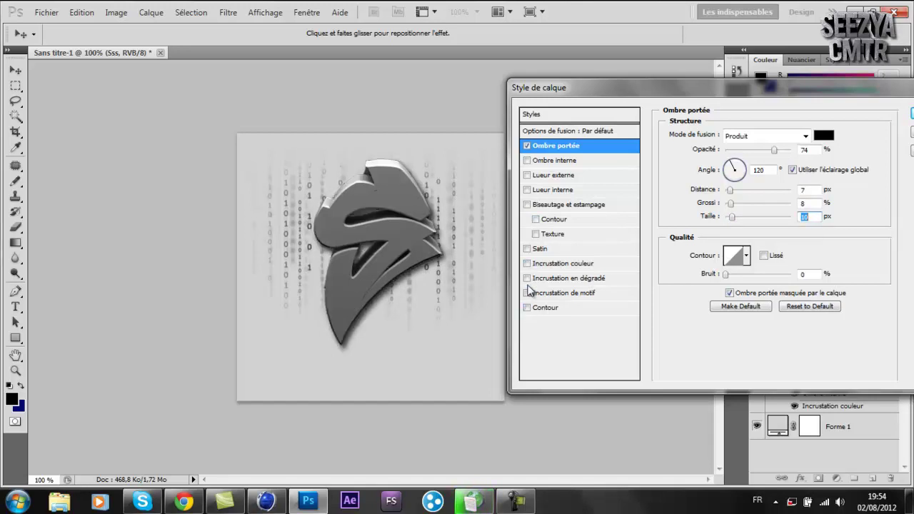
click(185, 501)
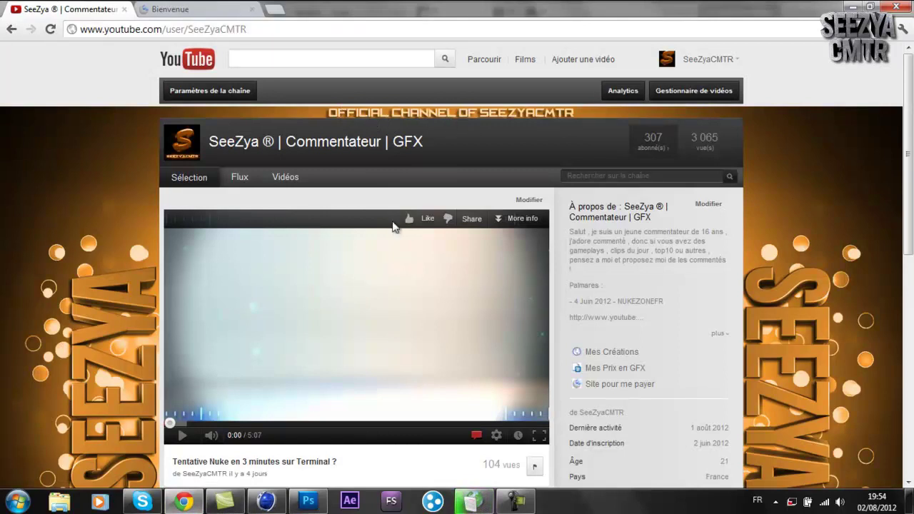
click(307, 502)
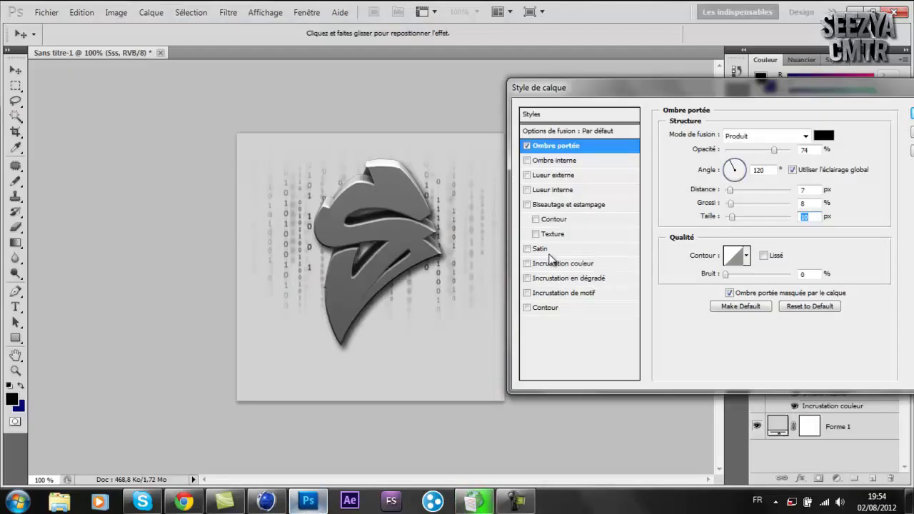
Add a colour overlay (Incrustation couleur) in dark navy blue to the Sss layer.
click(527, 266)
click(544, 264)
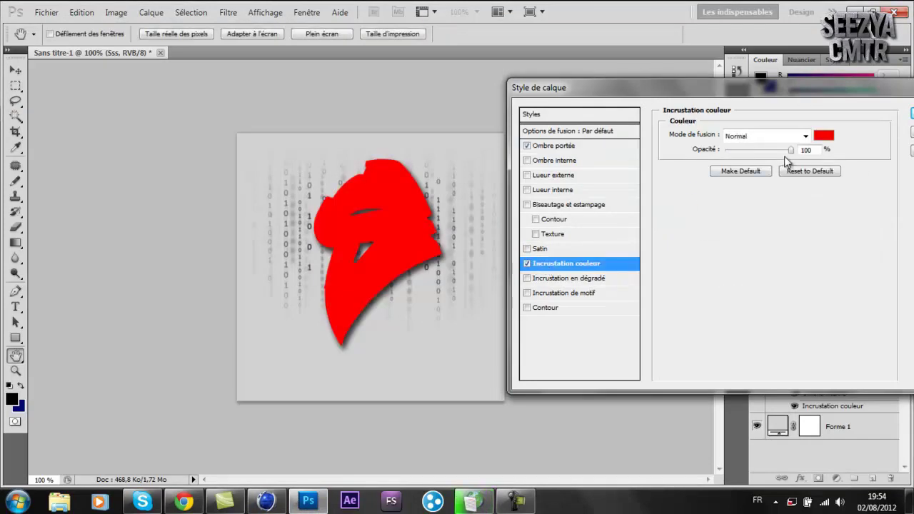
click(831, 136)
mouse_move(718, 357)
mouse_down()
mouse_move(693, 379)
mouse_move(698, 404)
mouse_up()
click(850, 292)
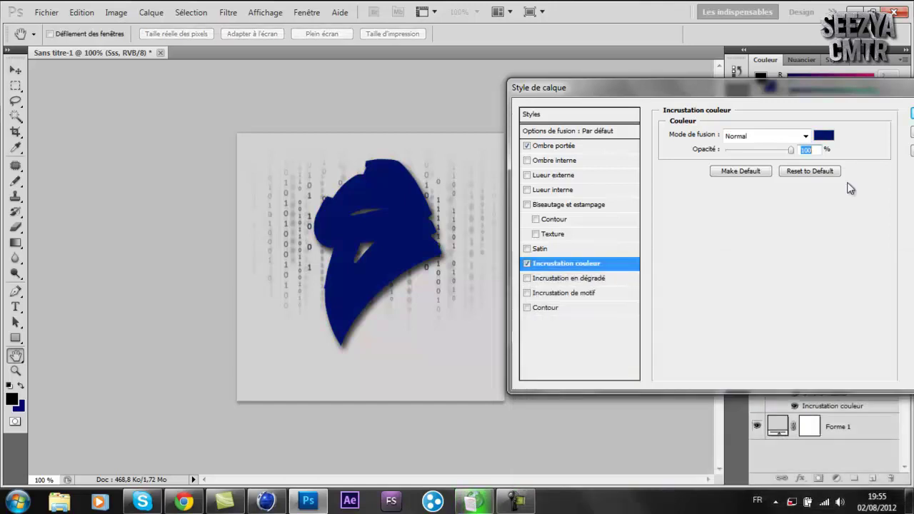
Cycle the colour overlay's blend modes, choose Densité linéaire - (Ajout), and apply the layer style to the S.
click(778, 136)
click(755, 180)
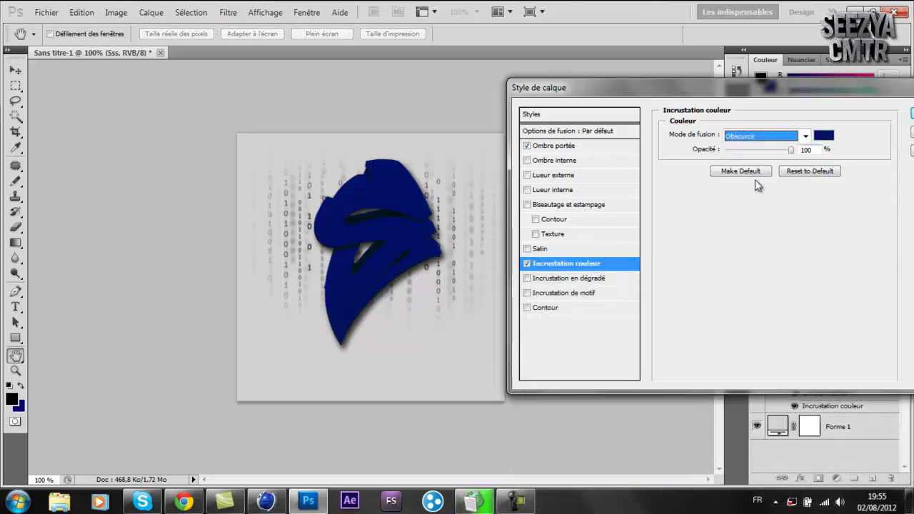
key(Down)
key(Down)
key(Down)
key(Down)
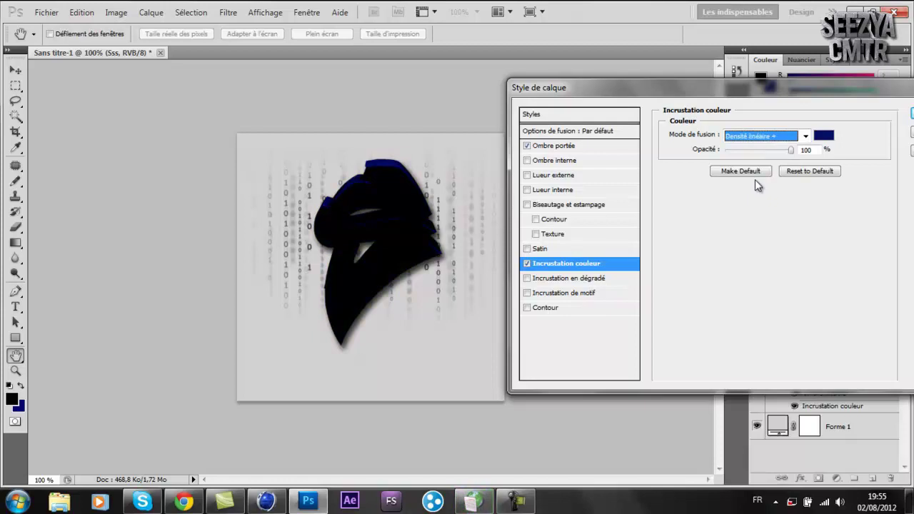
key(Down)
key(Down)
key(Down)
key(Down)
key(Down)
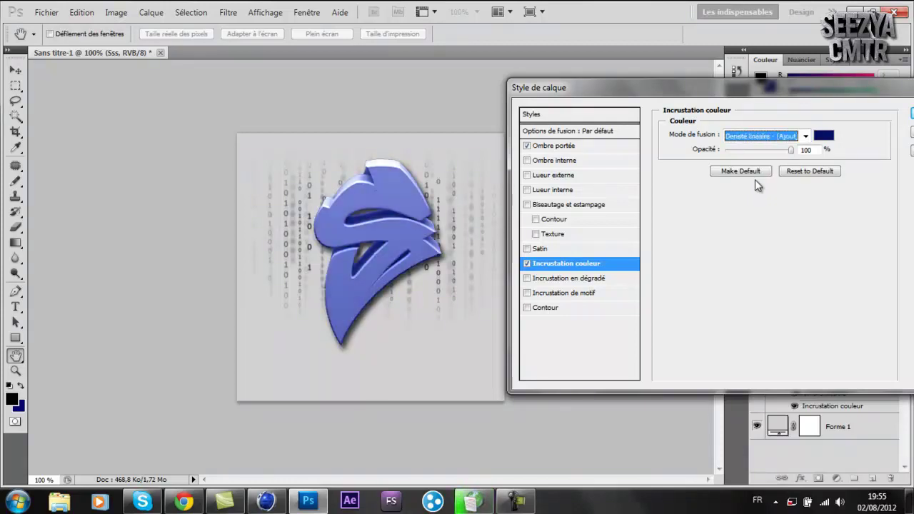
key(Up)
key(Return)
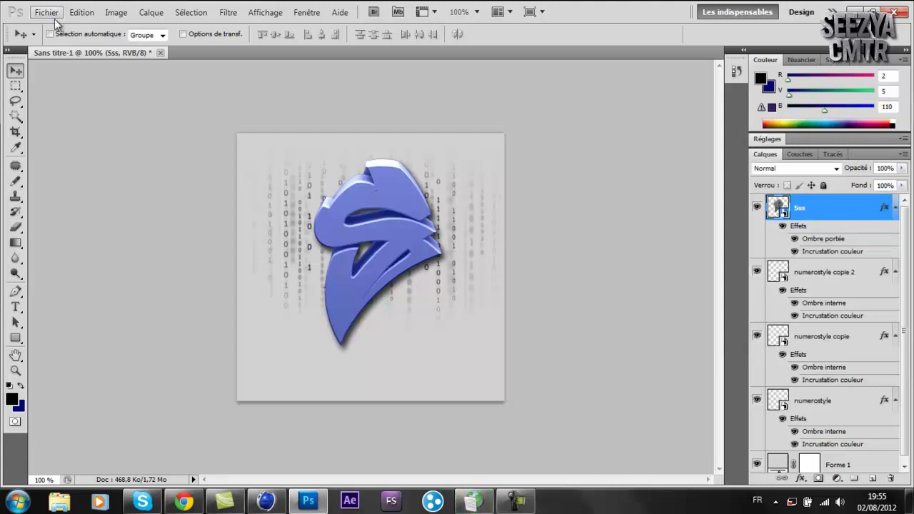
Add the text SeeZya in Cafe Nero M54 below the S and set its size to 36 pt.
click(15, 306)
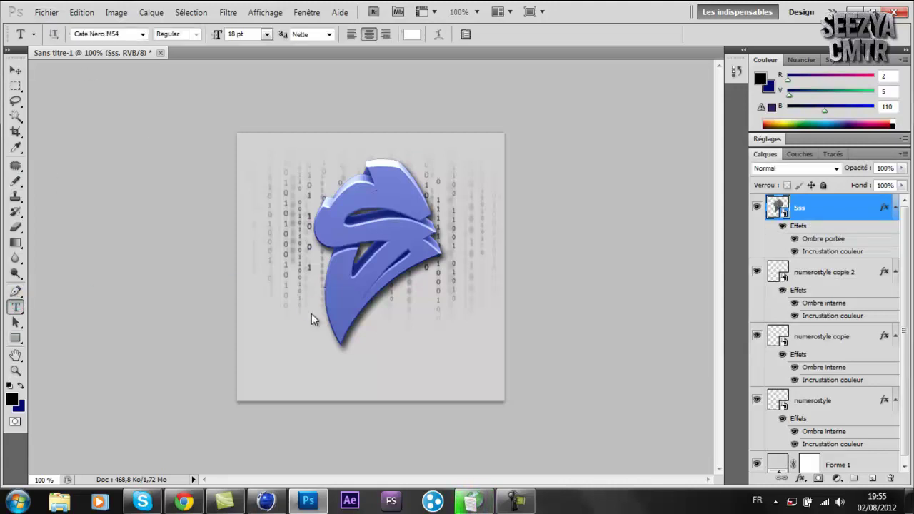
click(304, 381)
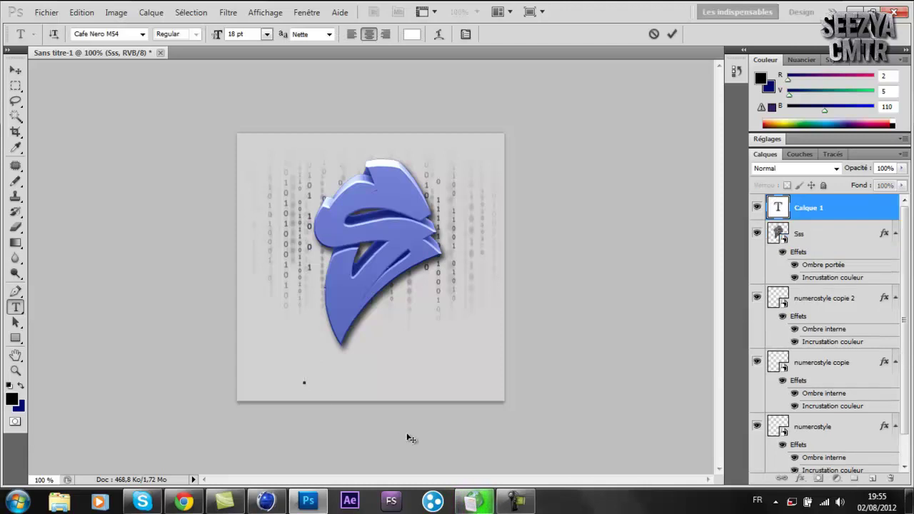
text(SEEZYA)
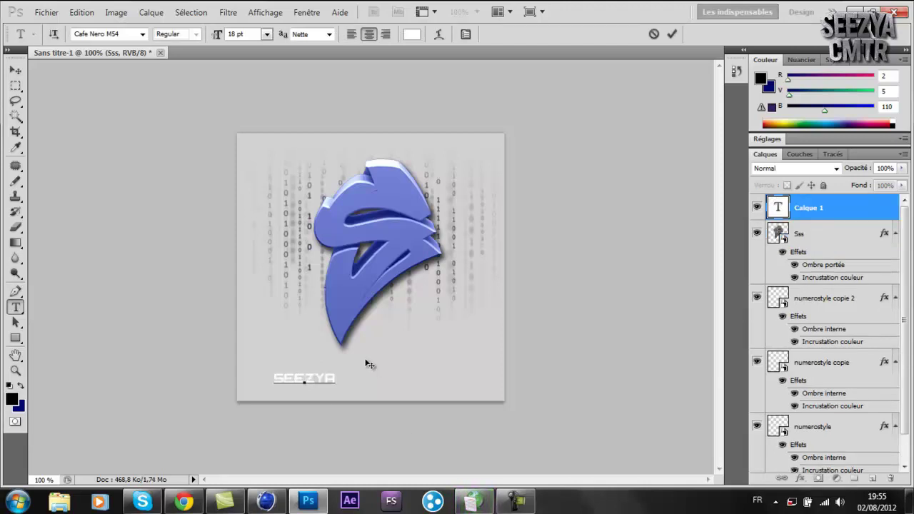
drag(305, 381, 273, 379)
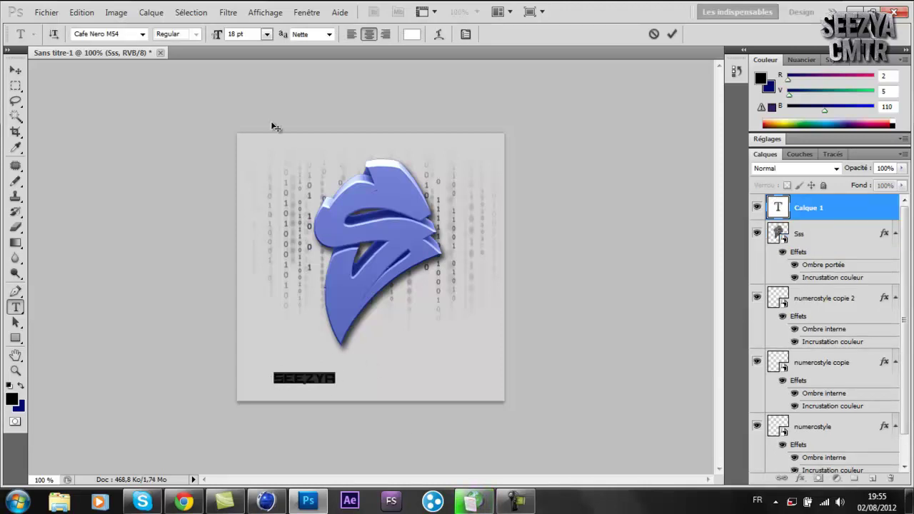
click(266, 34)
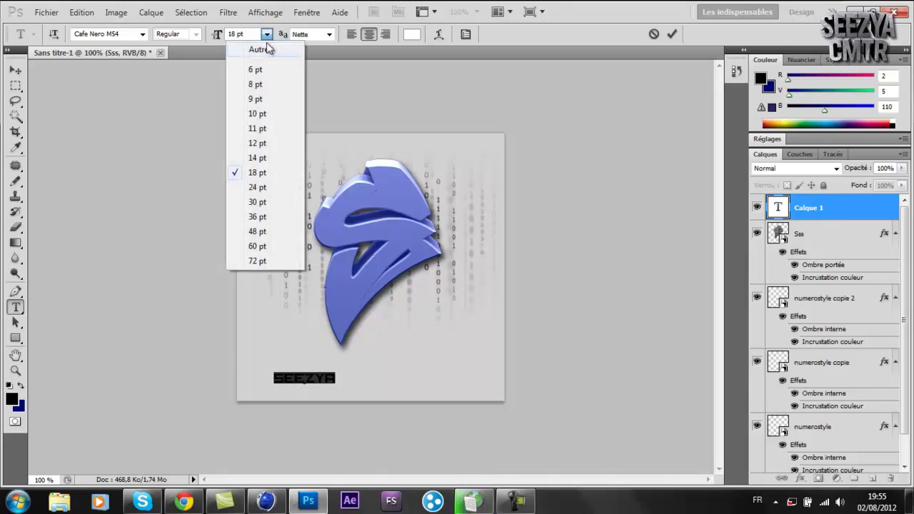
click(255, 217)
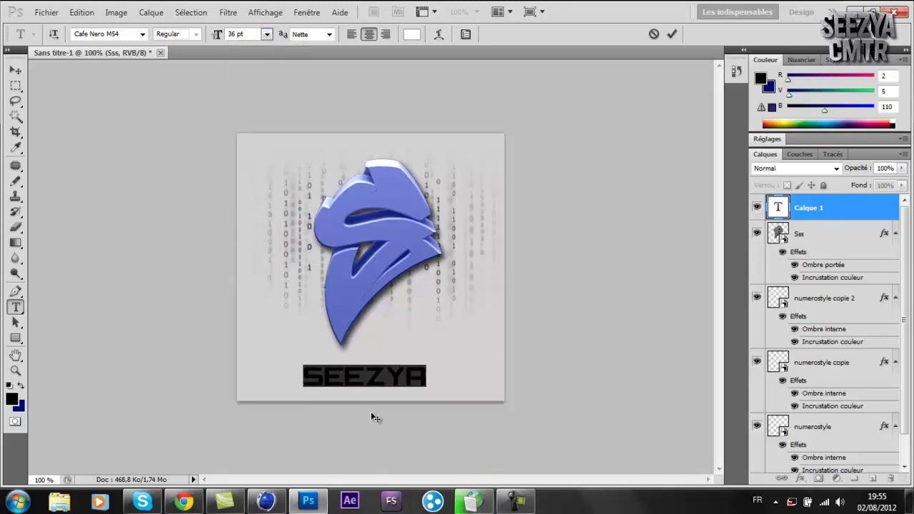
Look through other fonts for the SeeZya text and commit the text layer.
click(143, 33)
drag(184, 151, 188, 113)
click(238, 117)
key(BackSpace)
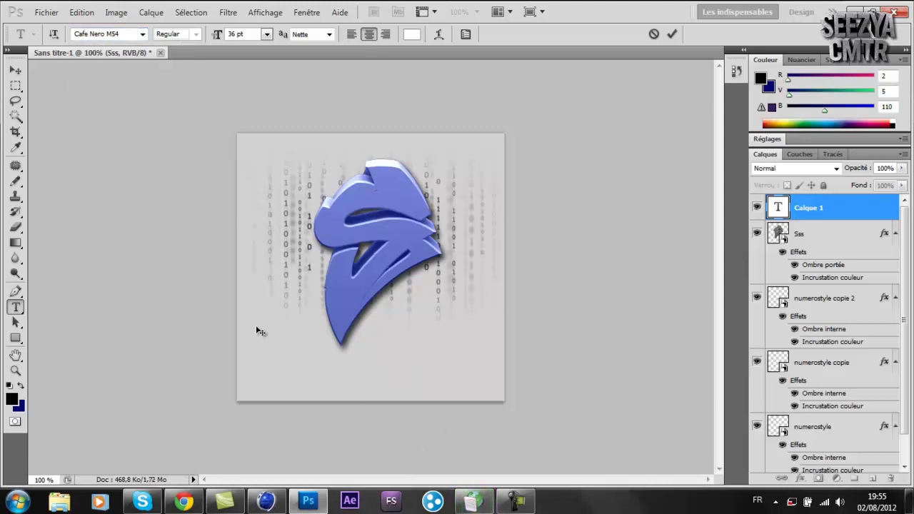
click(841, 207)
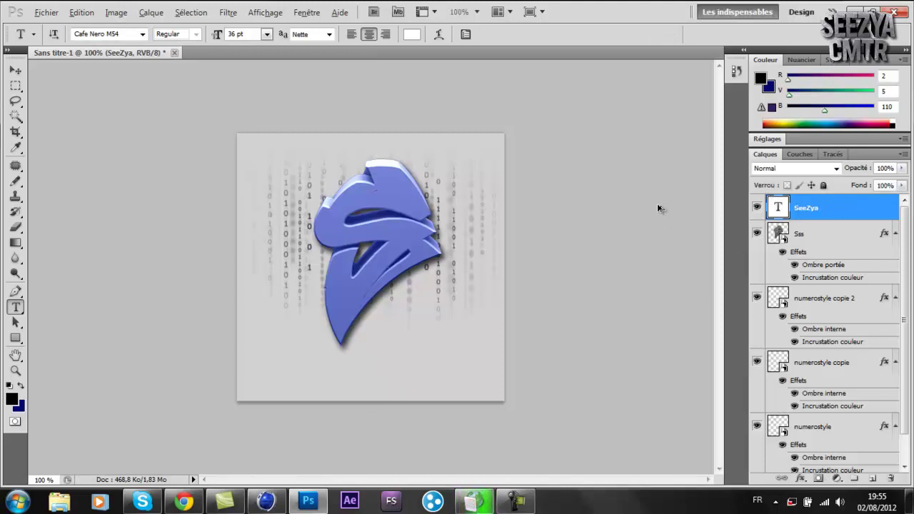
Undo back to the Sss layer without text or effects, and add a drop shadow (Ombre portée) to it.
key(ctrl+alt+z)
key(ctrl+alt+z)
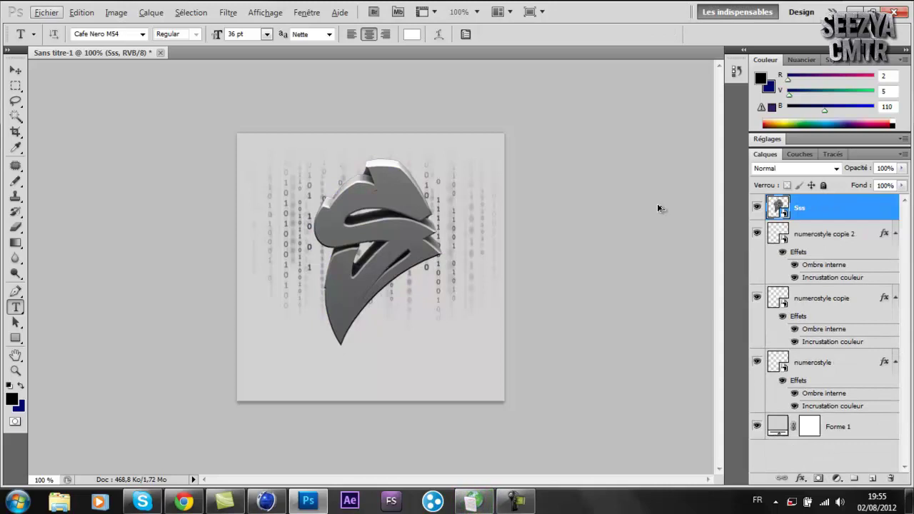
key(h)
double_click(788, 210)
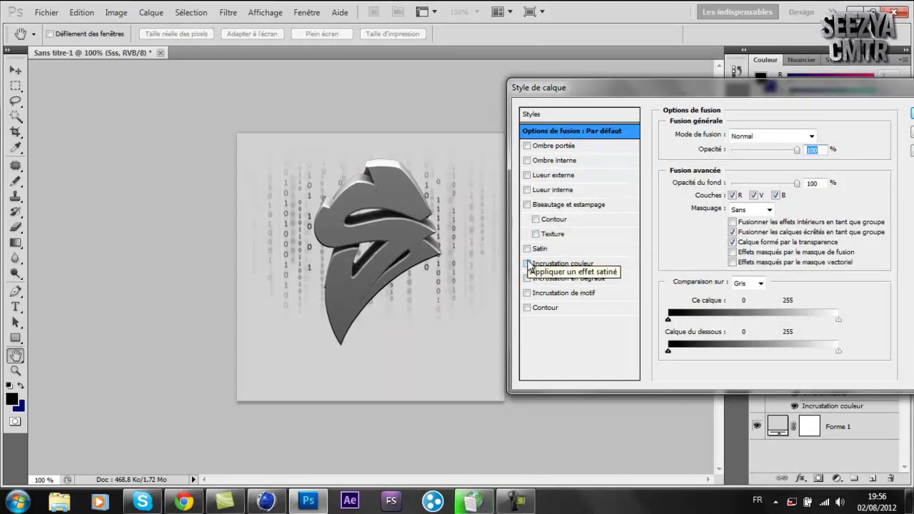
click(527, 147)
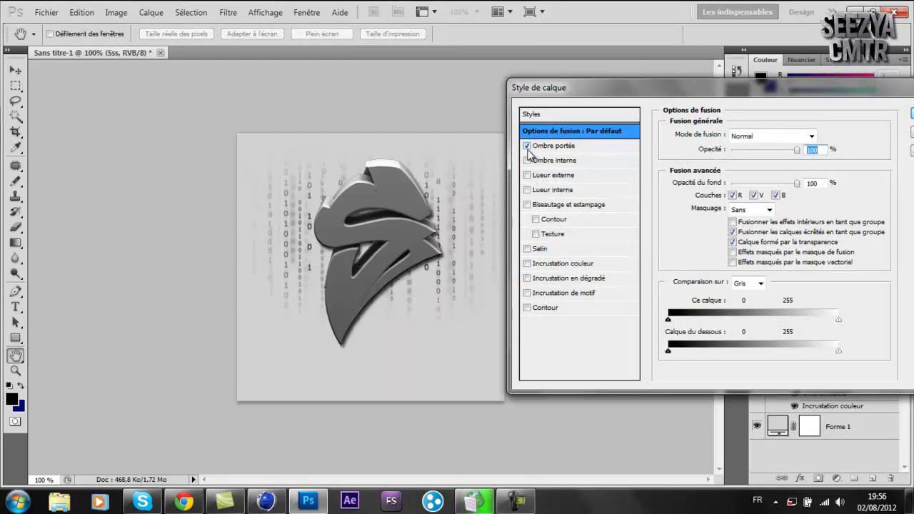
Add a dark blue colour overlay (Incrustation couleur) with R 1, V 18, B 142 to the Sss layer.
click(527, 263)
click(546, 264)
click(824, 136)
drag(719, 377, 719, 360)
click(690, 367)
click(702, 378)
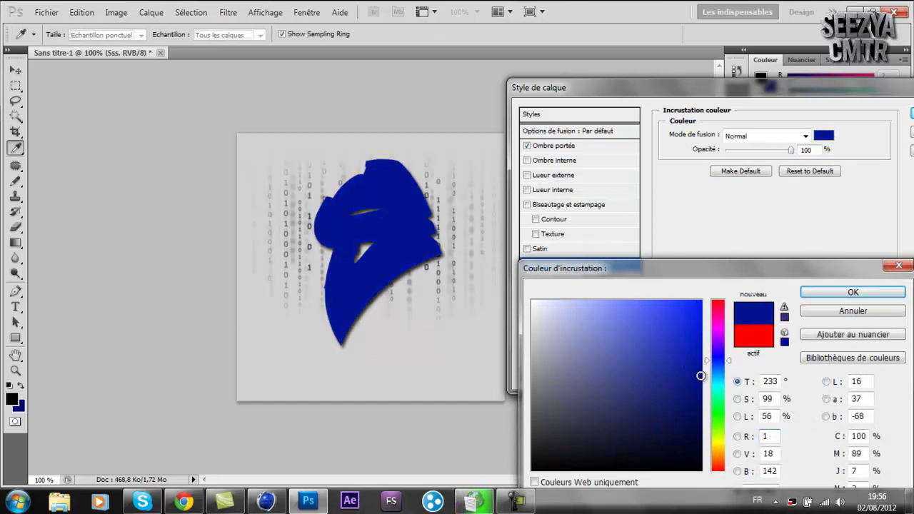
click(892, 291)
Cycle the colour overlay's blend modes, choose Densité couleur -, and apply the layer style to the S.
click(779, 137)
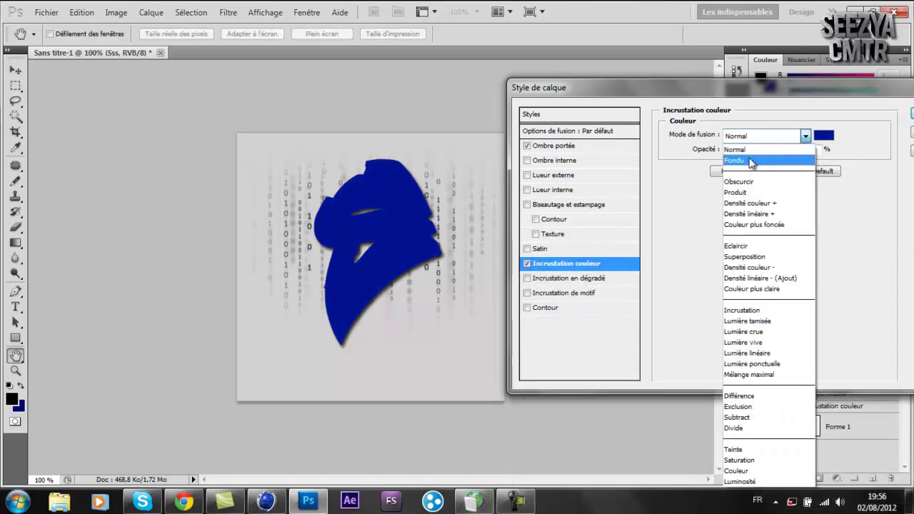
click(742, 188)
key(Down)
key(Down)
key(Down)
key(Down)
key(Down)
key(Down)
key(Down)
key(Down)
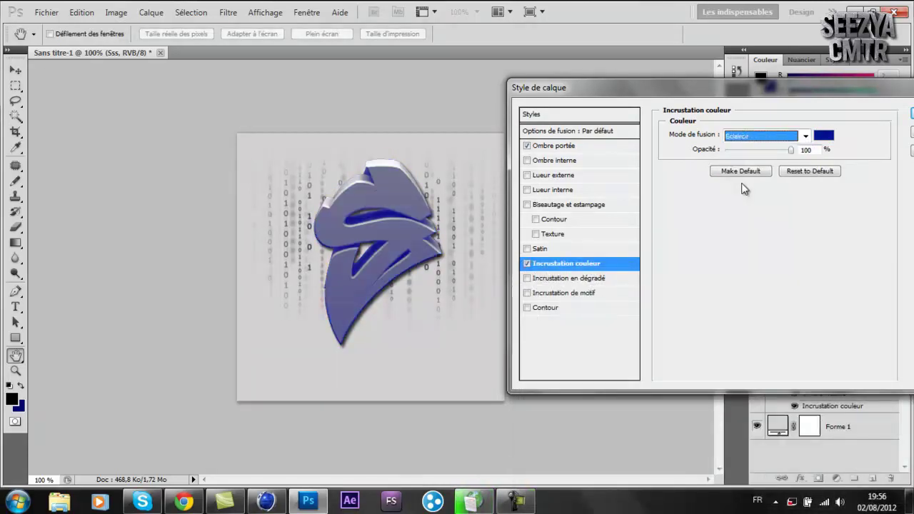
key(Down)
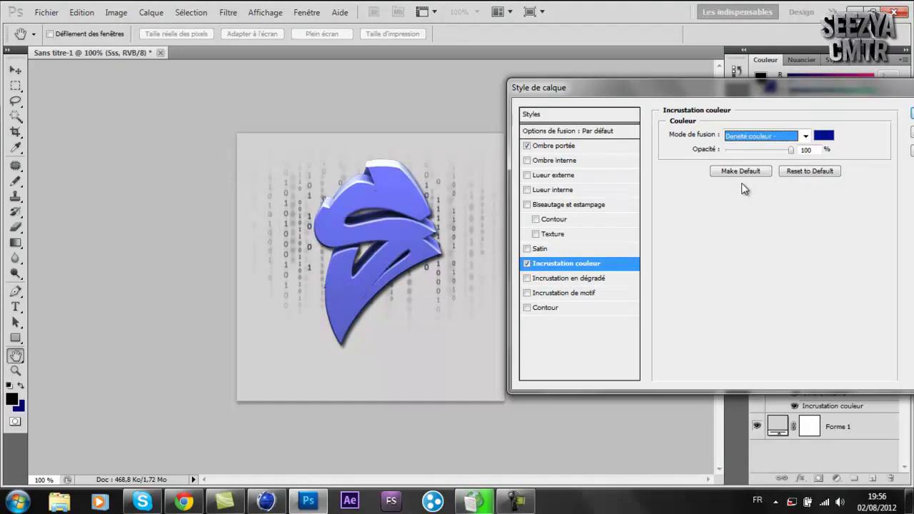
key(Return)
Add the text SeeZyaCMTR in Cafe Nero M54 at 36 pt and centre it beneath the S.
key(t)
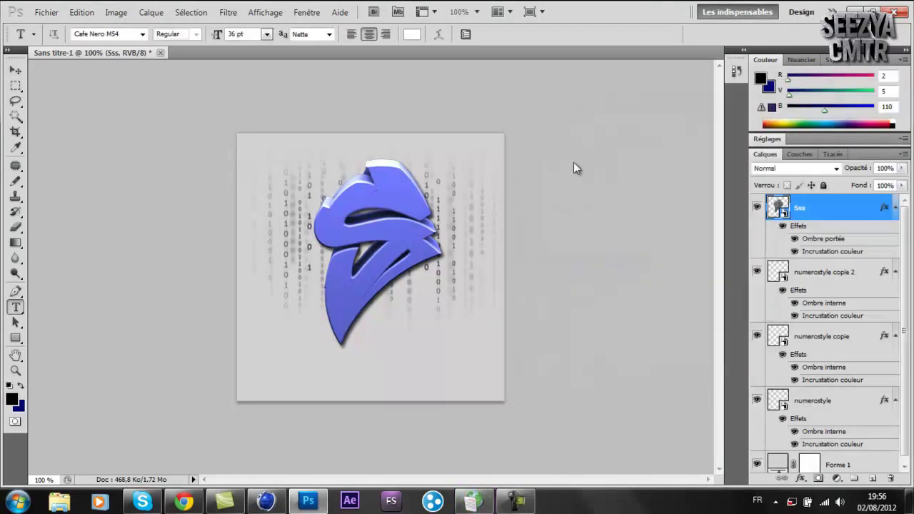
click(312, 383)
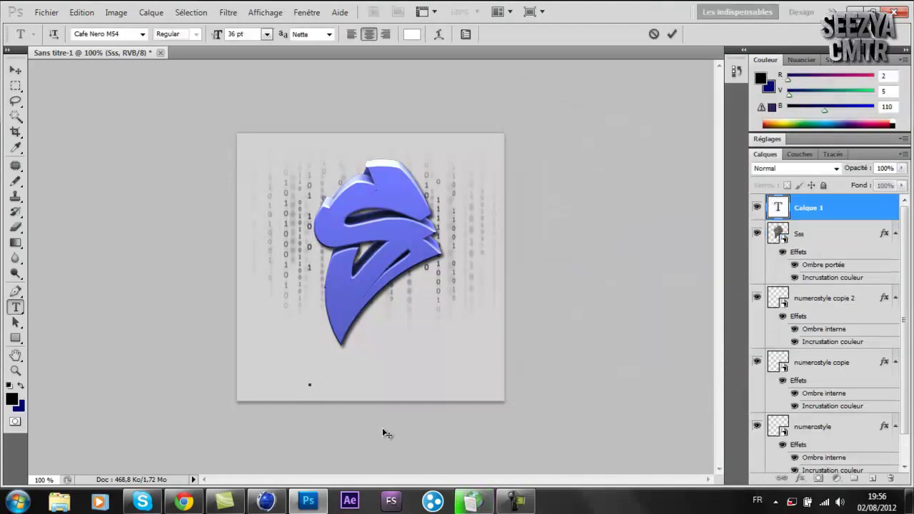
text(SEZYA)
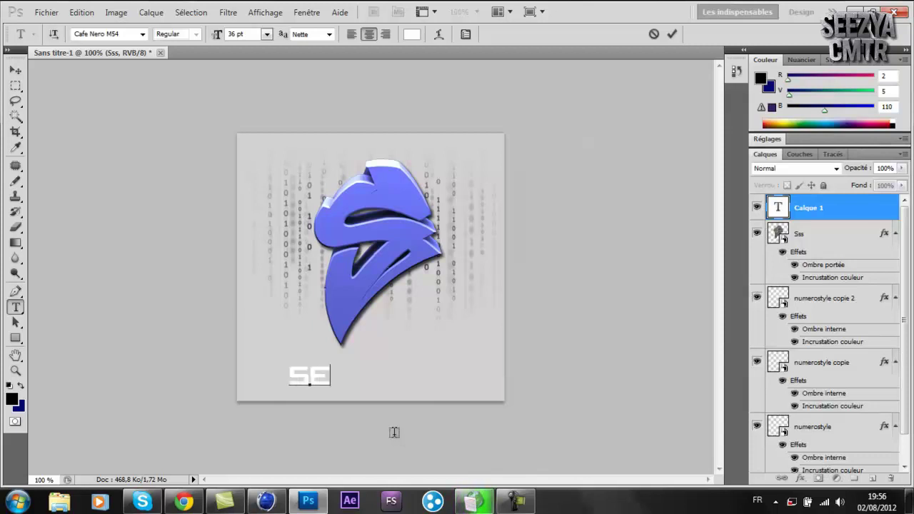
key(BackSpace)
key(BackSpace)
key(BackSpace)
key(BackSpace)
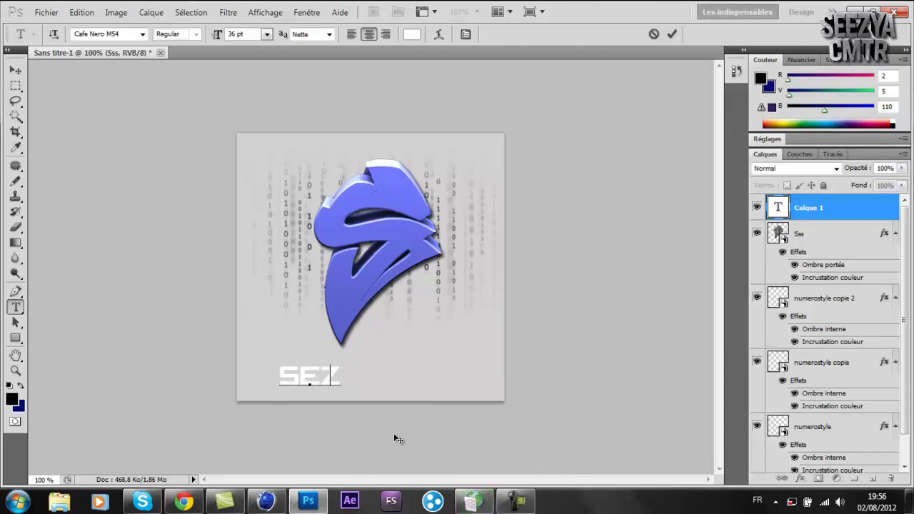
text(Z)
key(BackSpace)
text(EEZYA)
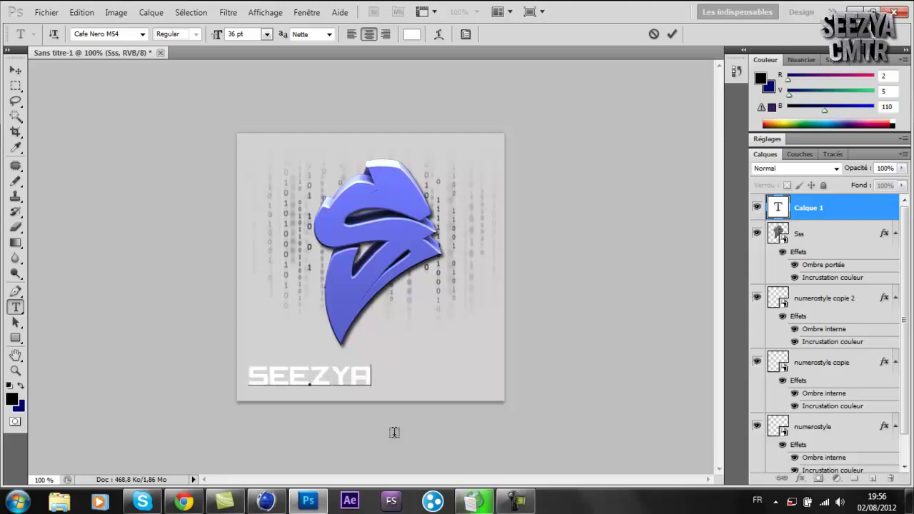
text(CMTR)
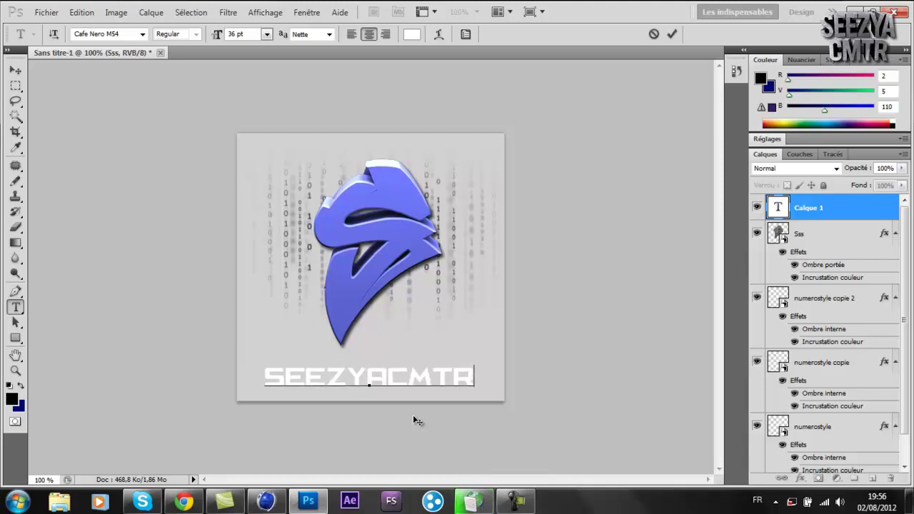
drag(413, 415, 413, 414)
click(15, 71)
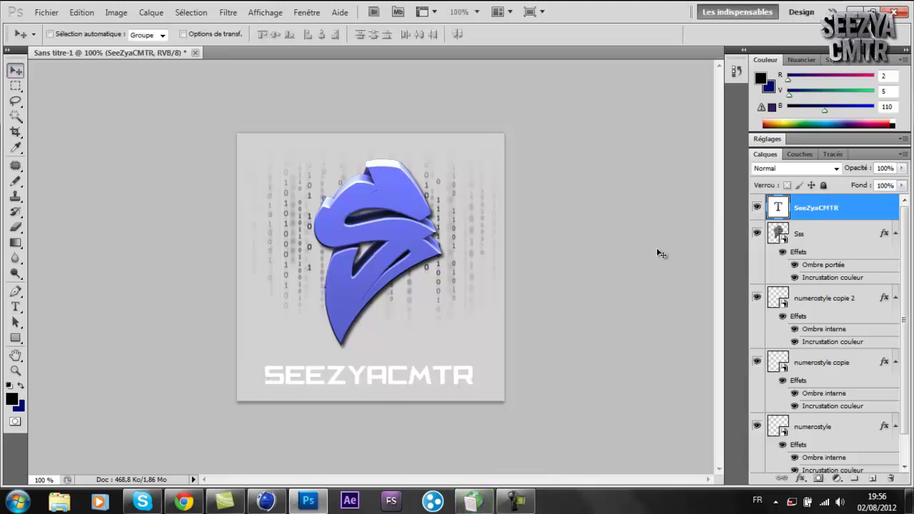
Add a drop shadow (Ombre portée) to the SeeZyaCMTR text layer.
double_click(793, 207)
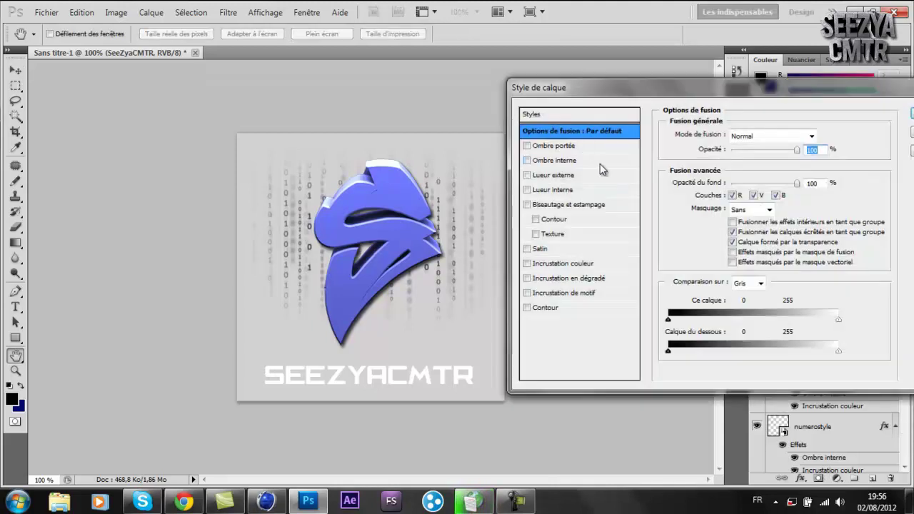
click(526, 146)
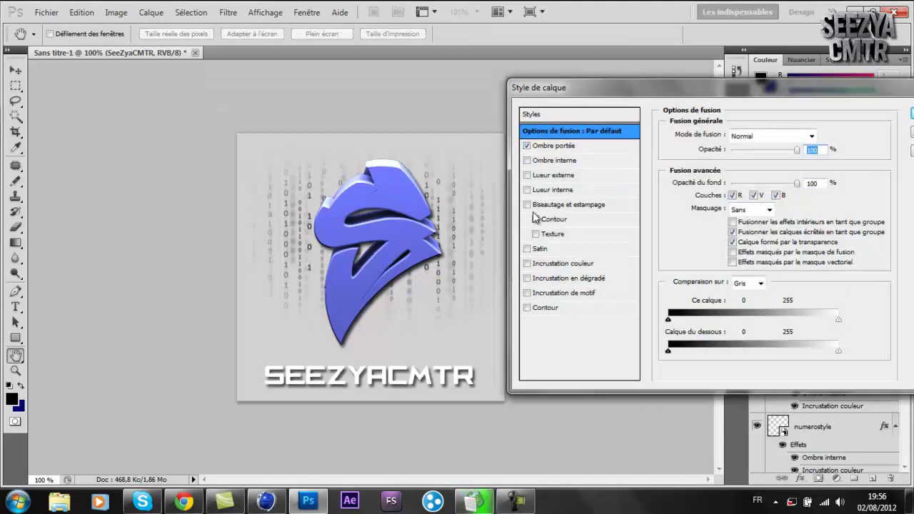
Try the inner shadow, outer glow, inner glow, bevel and stroke (Contour) effects on the text layer.
click(527, 161)
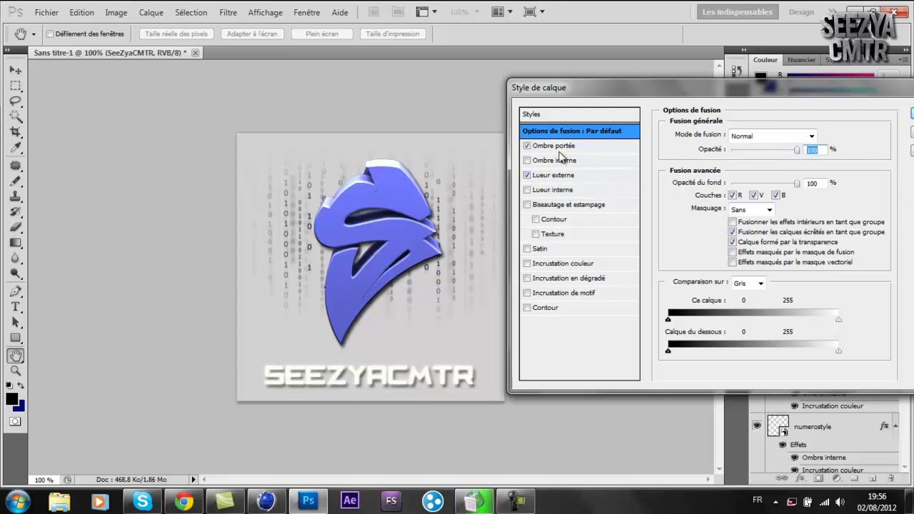
click(527, 175)
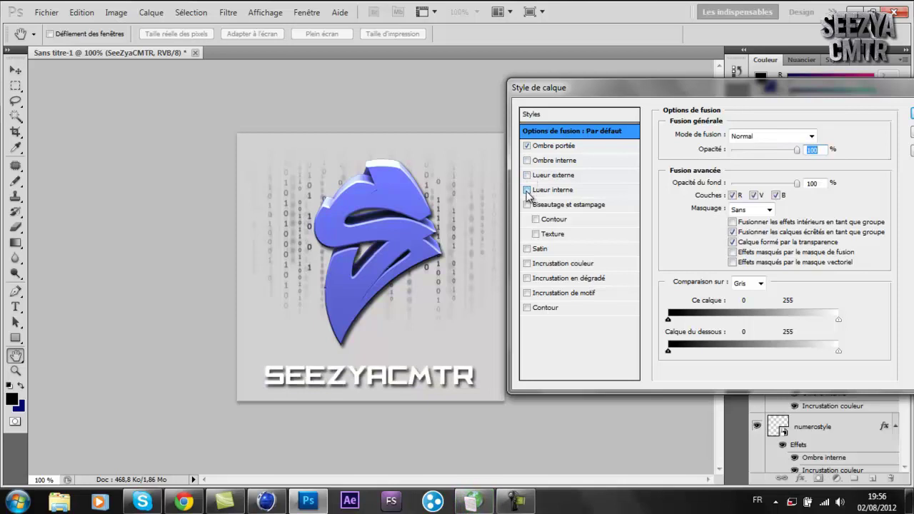
click(528, 190)
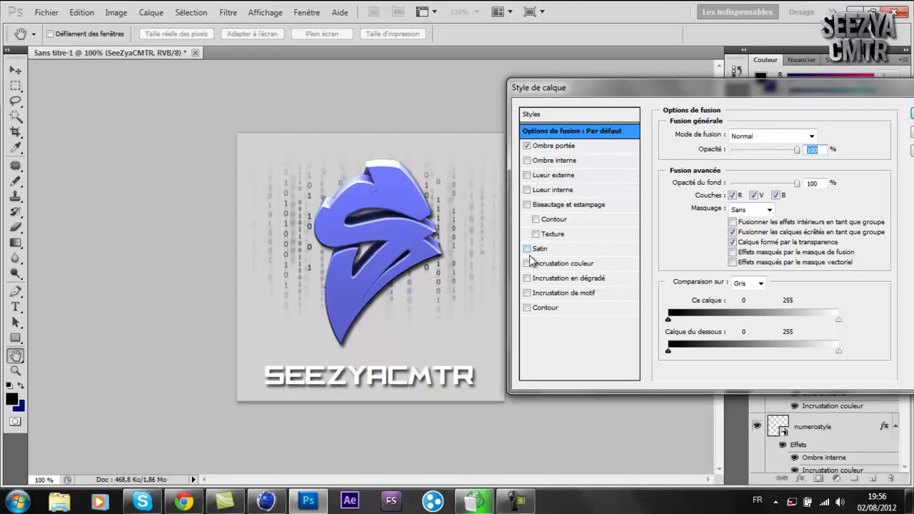
click(529, 205)
click(529, 205)
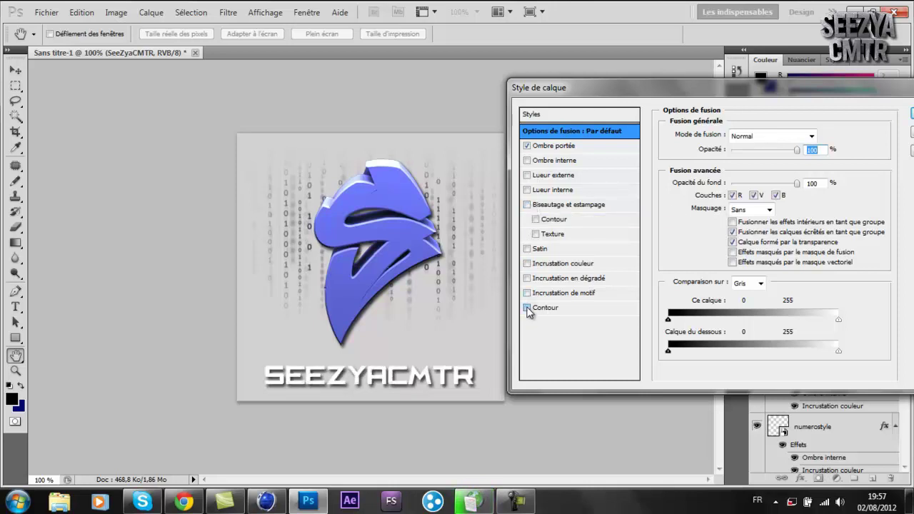
click(528, 309)
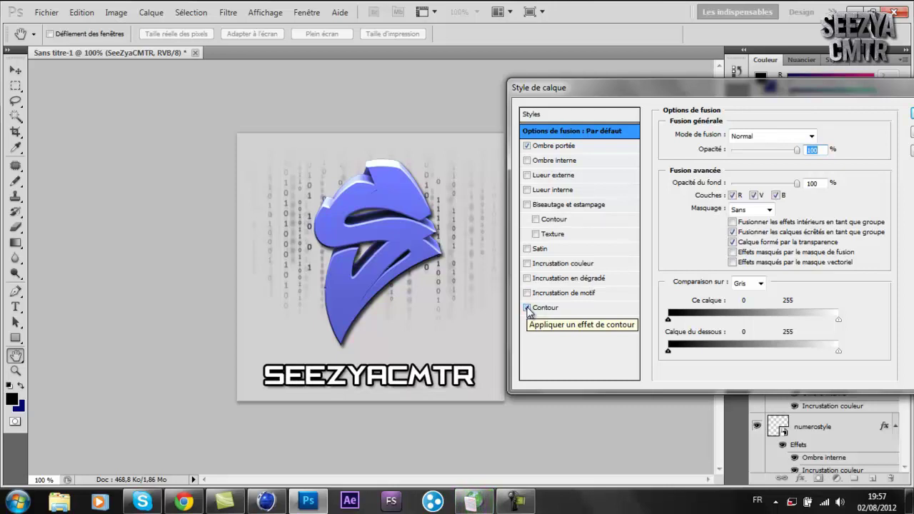
click(527, 308)
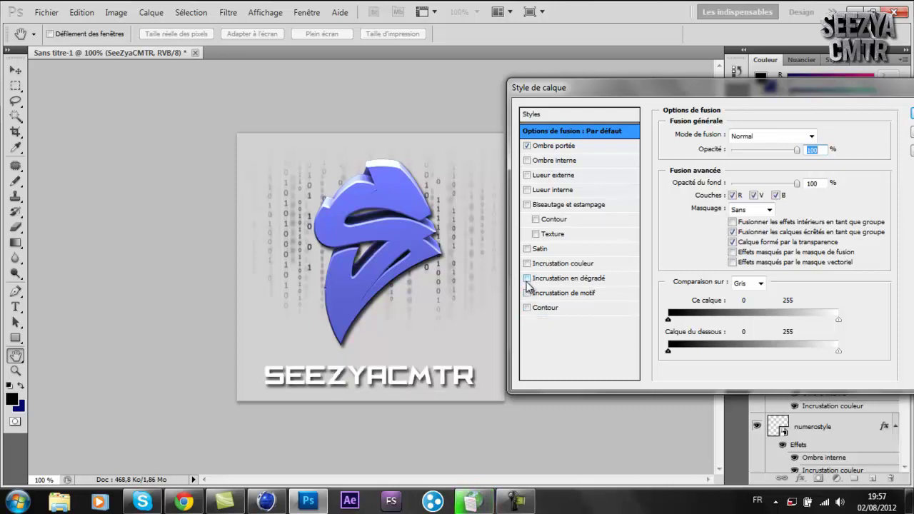
Add a gradient overlay (Incrustation en dégradé) to the SeeZyaCMTR text layer and show its settings.
click(527, 278)
click(762, 136)
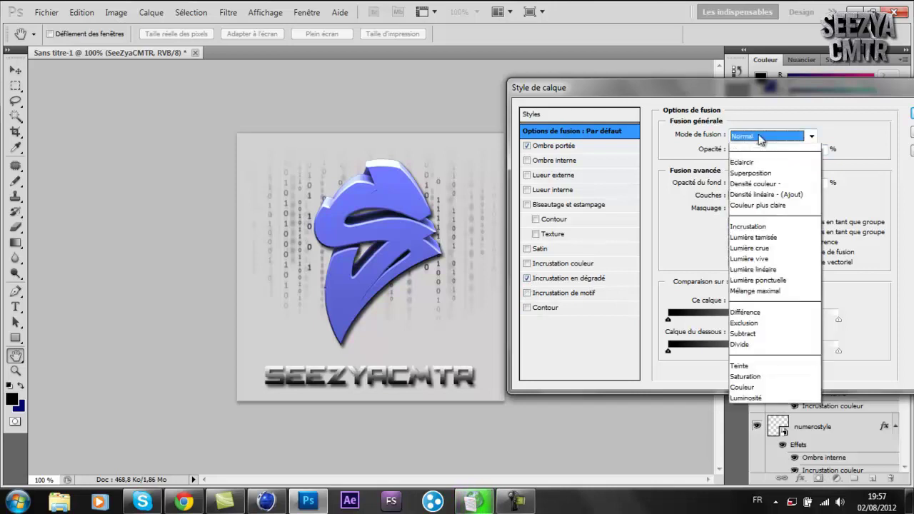
click(580, 275)
click(581, 278)
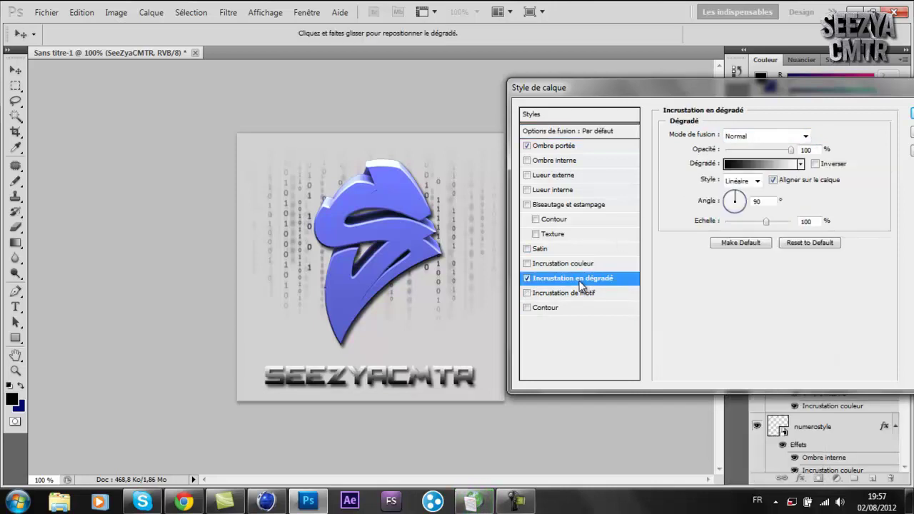
Cycle the gradient overlay's blend modes and choose Lumière ponctuelle.
click(761, 136)
click(748, 182)
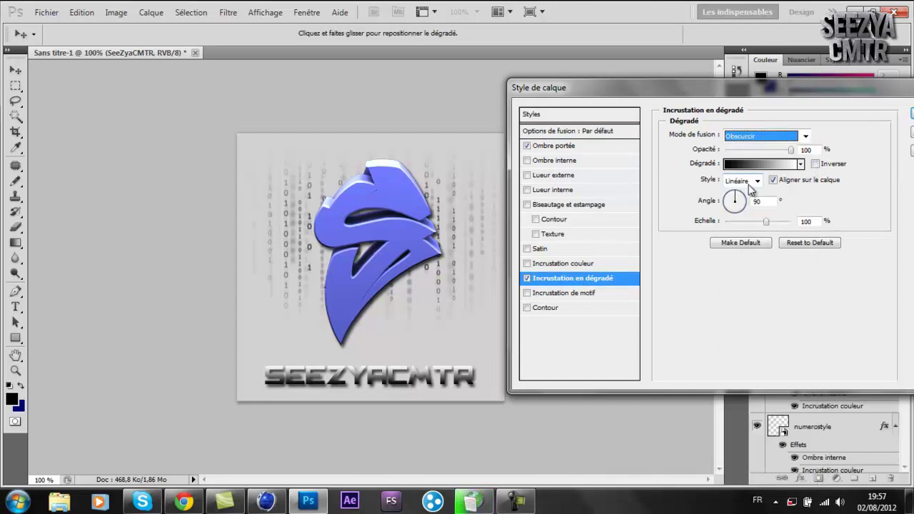
key(Down)
key(Down)
key(Down)
key(Down)
key(Down)
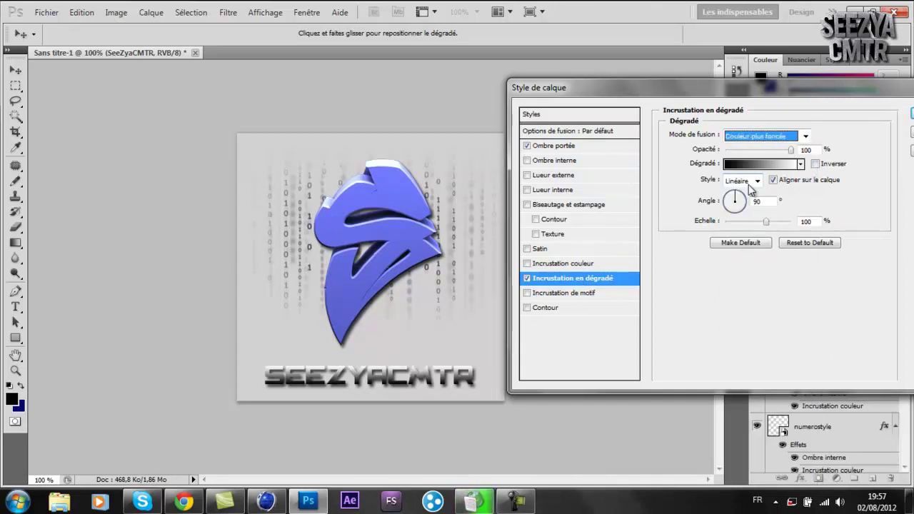
key(Down)
key(Down)
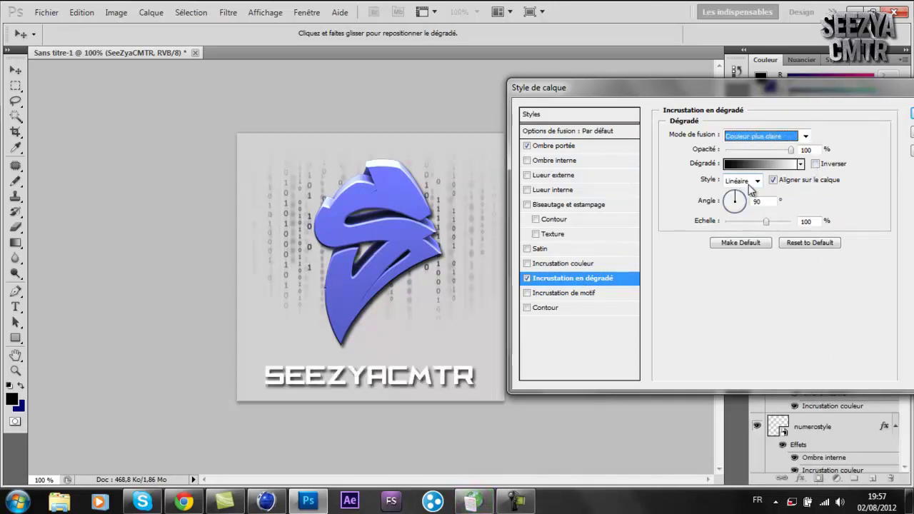
key(Down)
key(Up)
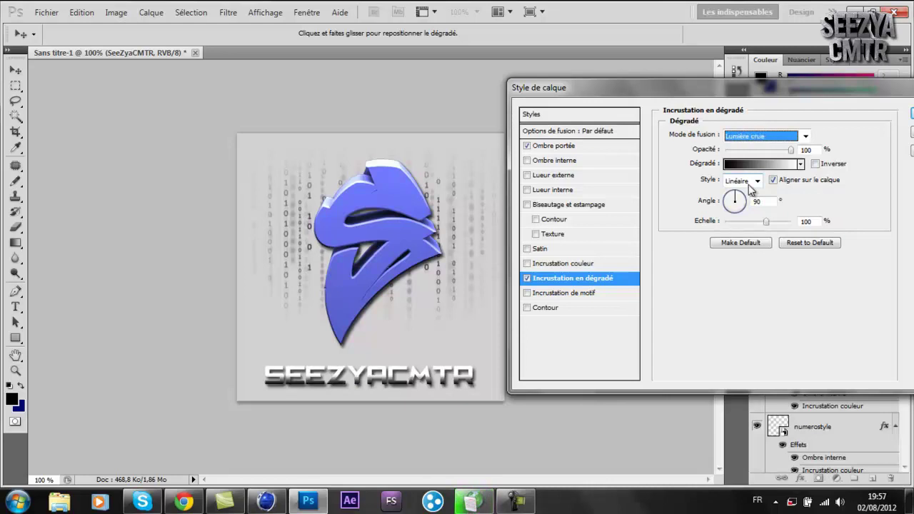
key(Down)
key(Down)
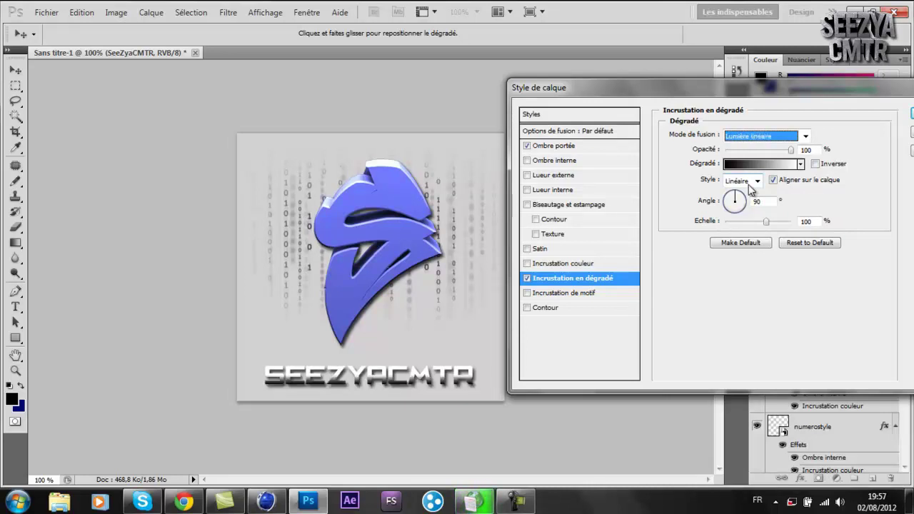
key(Down)
key(Down)
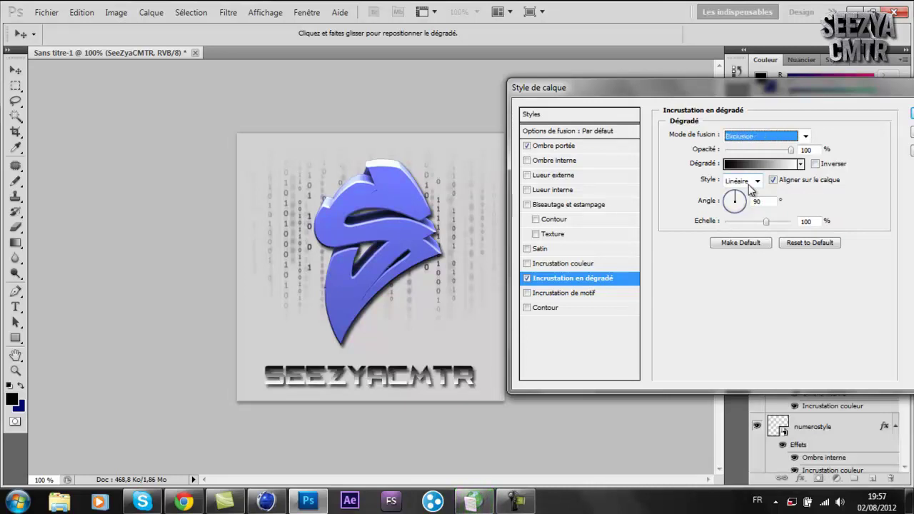
key(Up)
key(Up)
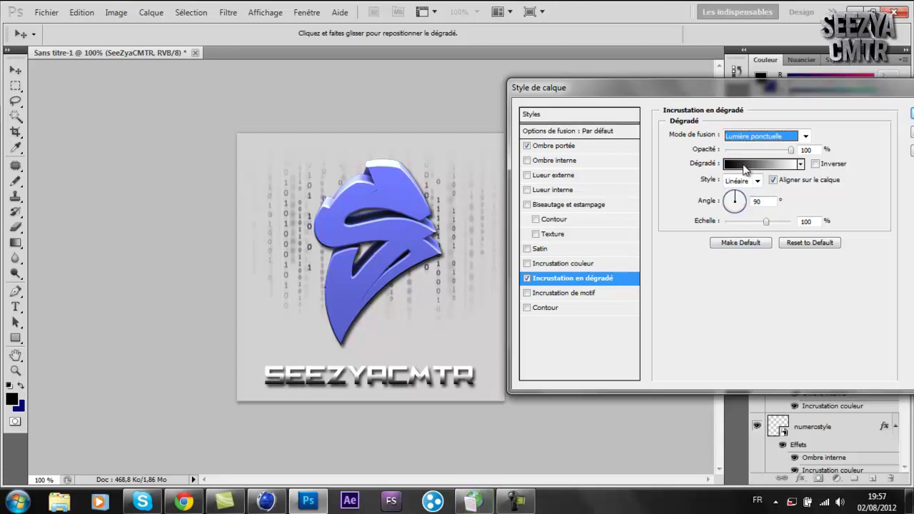
Try the foreground-to-background, foreground-to-transparent and Rayures transparentes presets for the text's gradient overlay, and discard the gradient change.
click(745, 166)
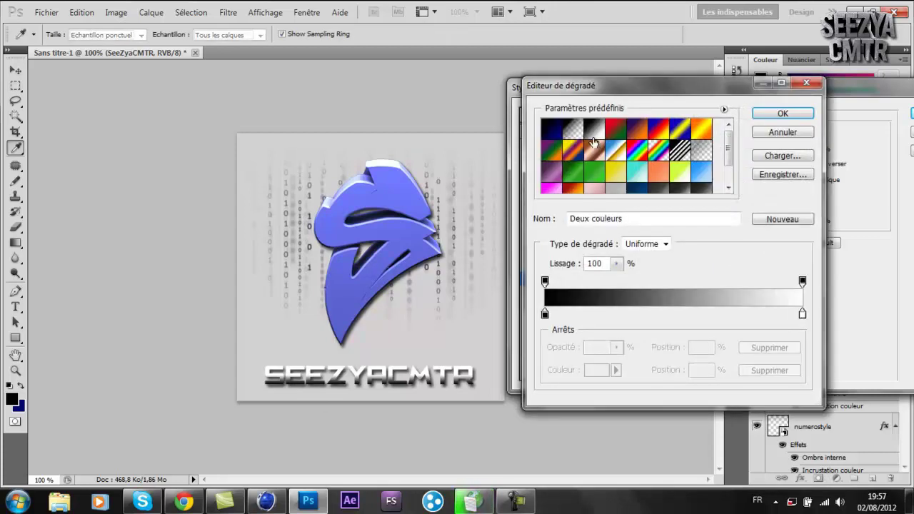
click(559, 137)
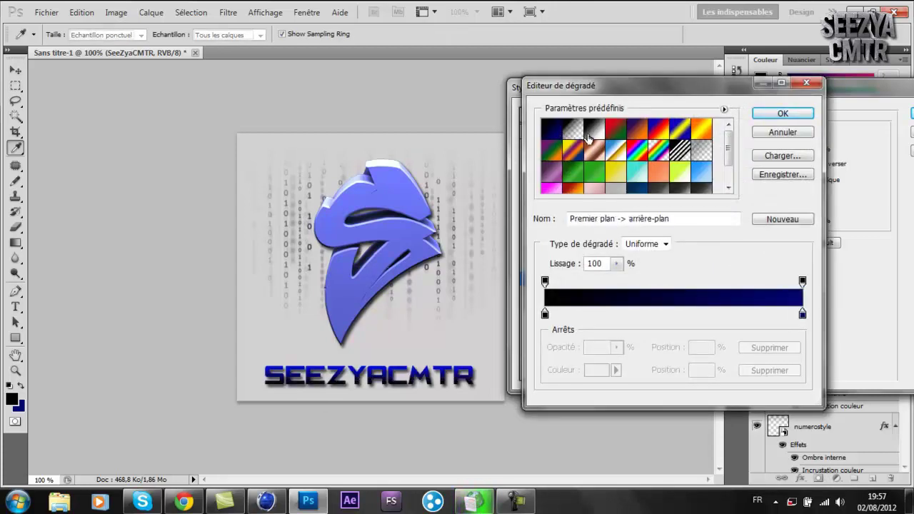
click(579, 137)
click(579, 137)
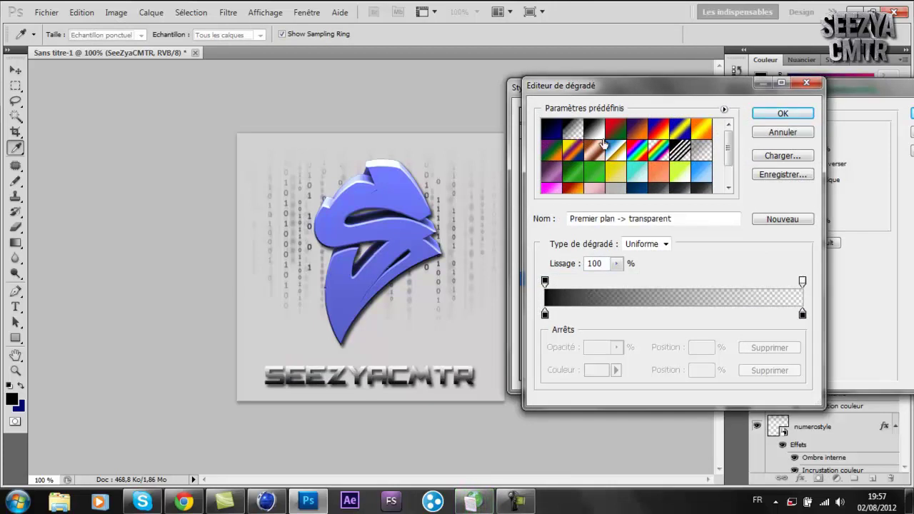
click(679, 151)
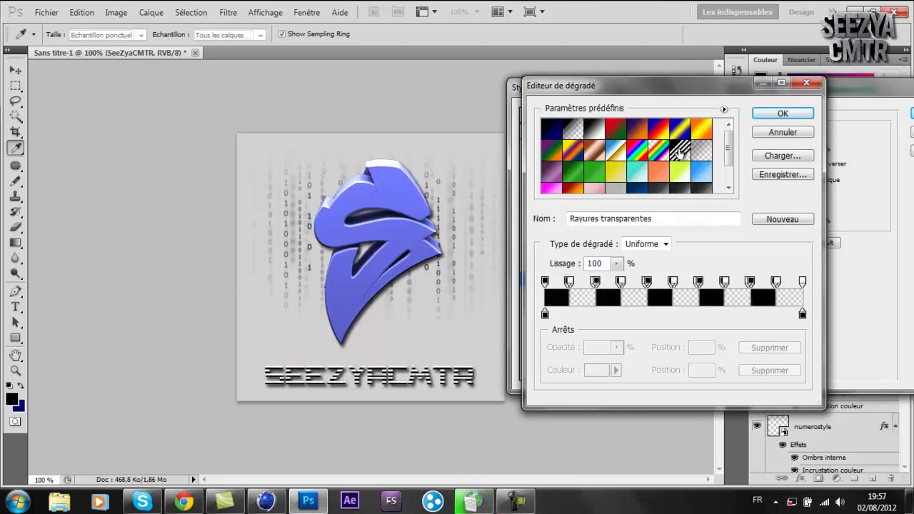
click(579, 136)
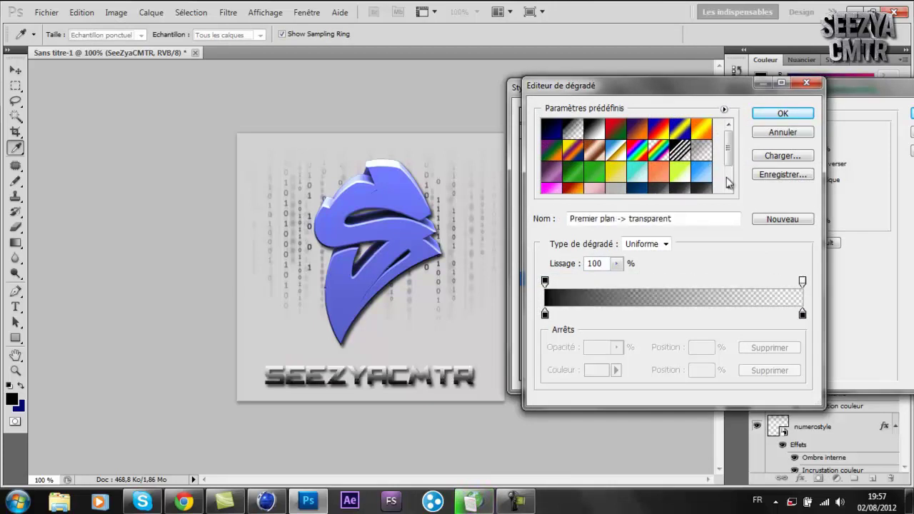
click(778, 134)
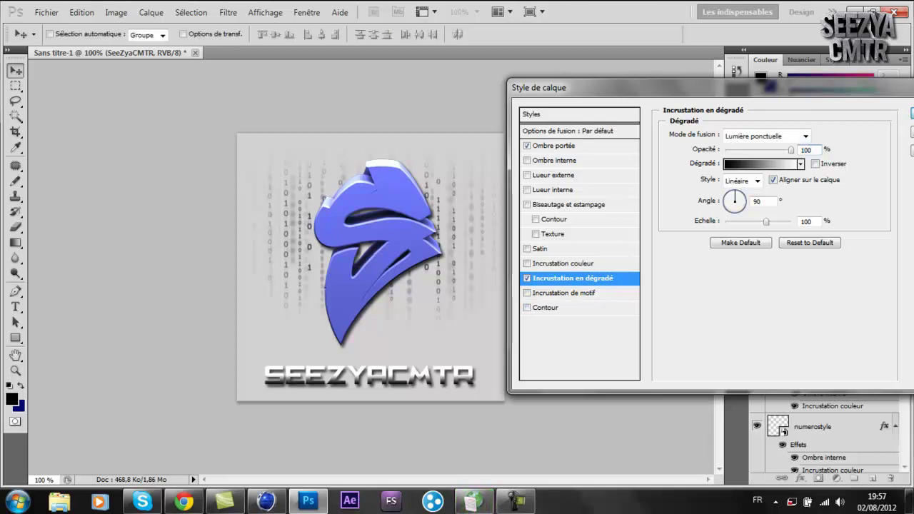
Apply the SeeZyaCMTR text's layer style and select the Forme 1 background layer.
click(911, 114)
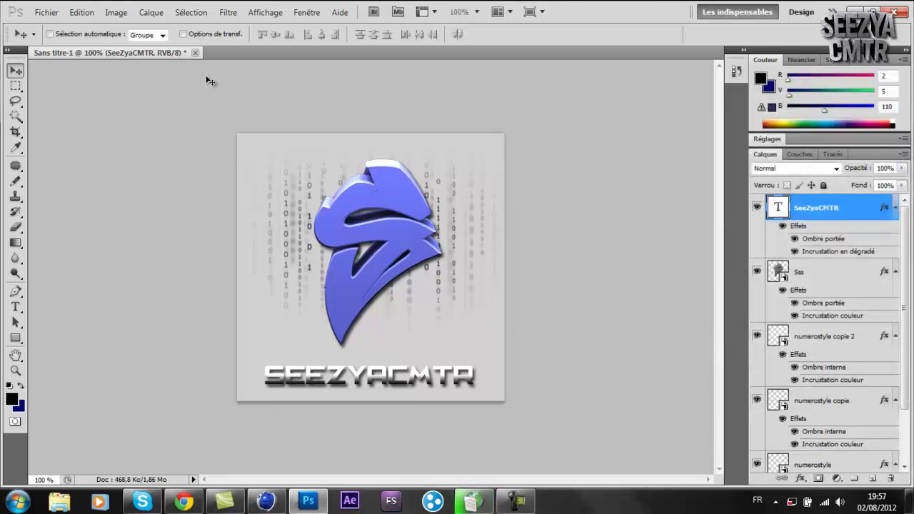
click(46, 13)
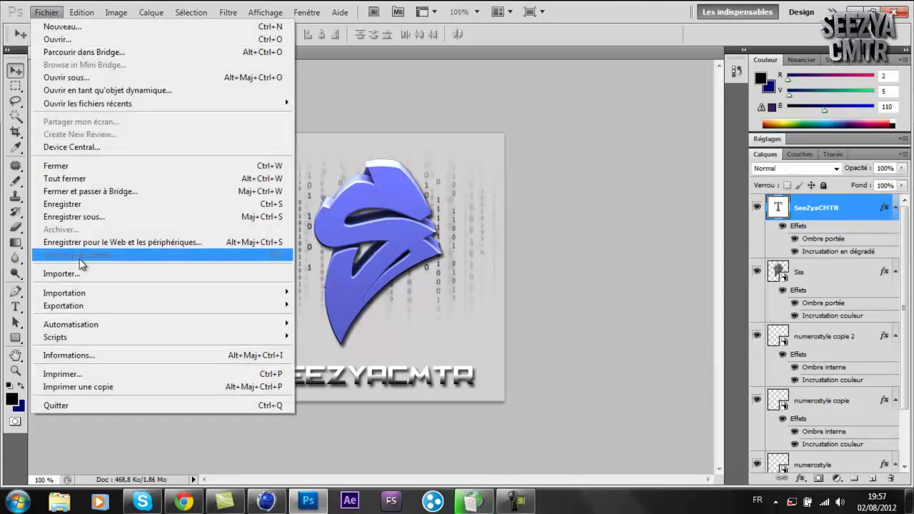
click(526, 193)
scroll(848, 452, down, 3)
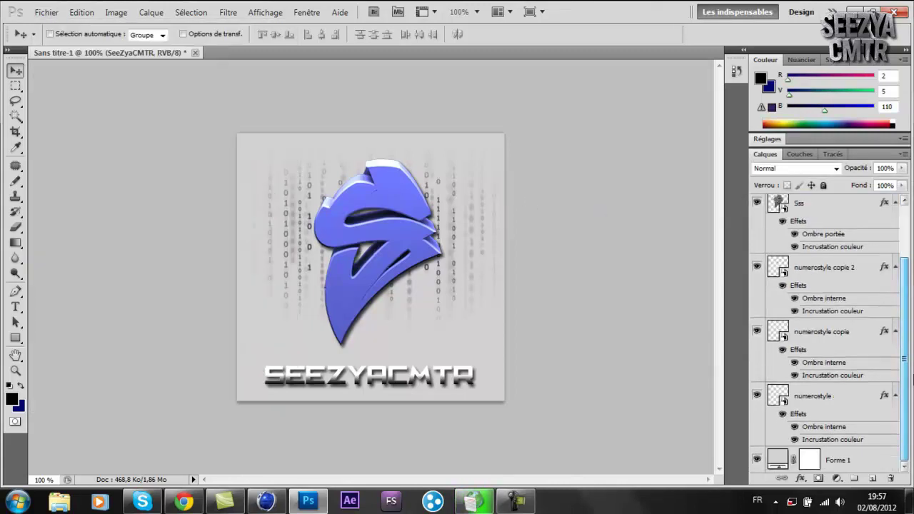
click(837, 457)
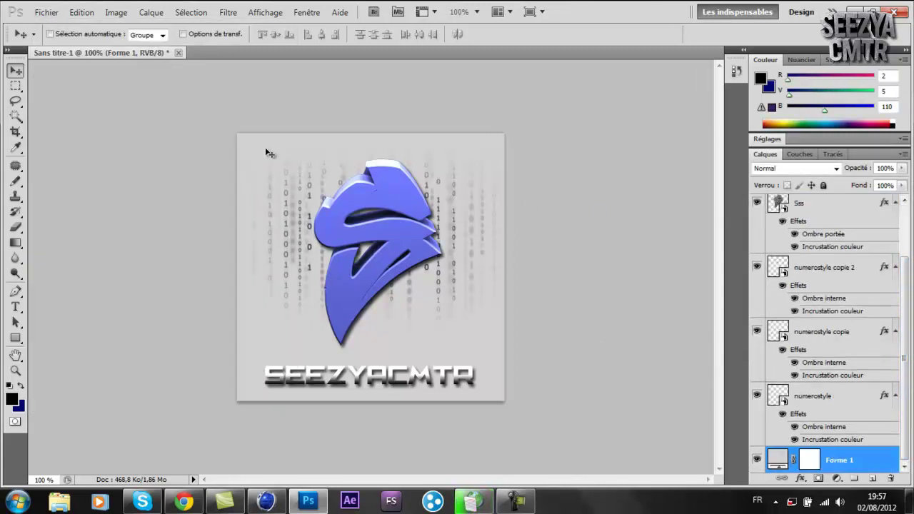
Place bande.psd from folder 1 of the Vidéos library directly above the Forme 1 layer at its default size.
click(45, 12)
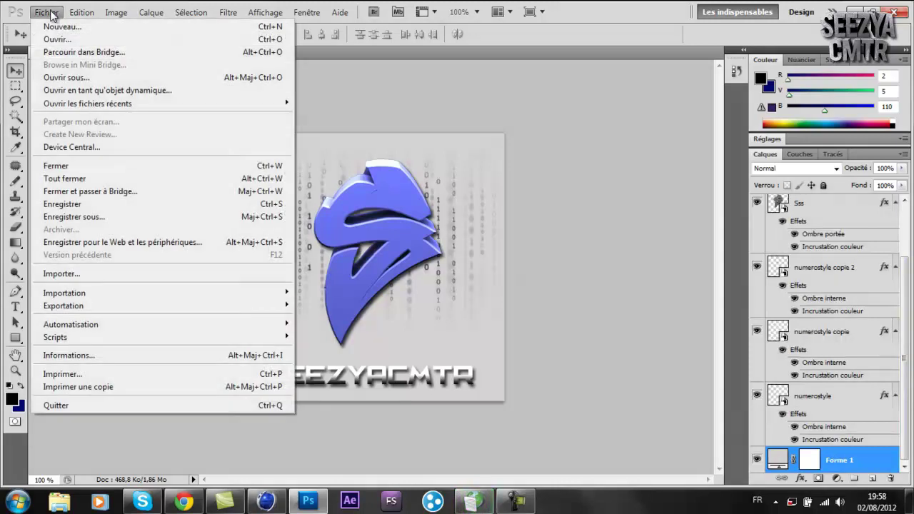
click(102, 278)
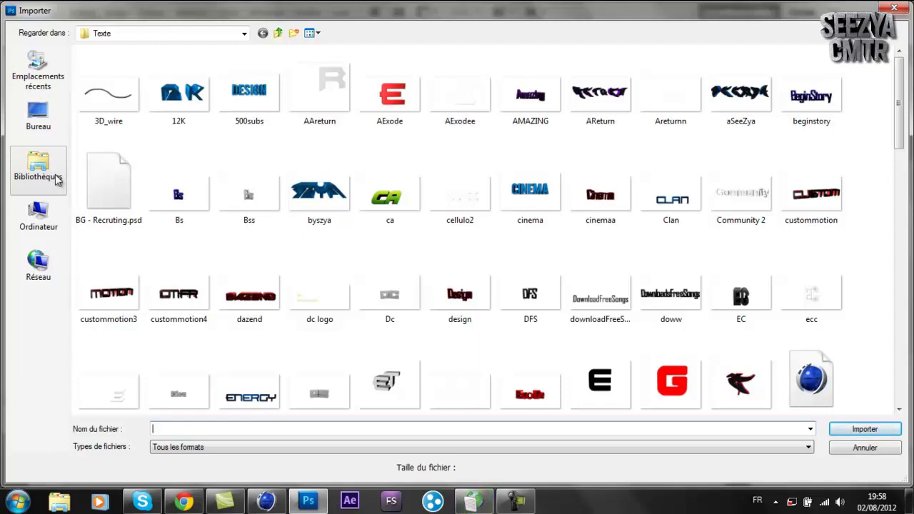
mouse_move(900, 140)
mouse_down()
mouse_move(900, 168)
mouse_move(900, 146)
mouse_up()
click(39, 168)
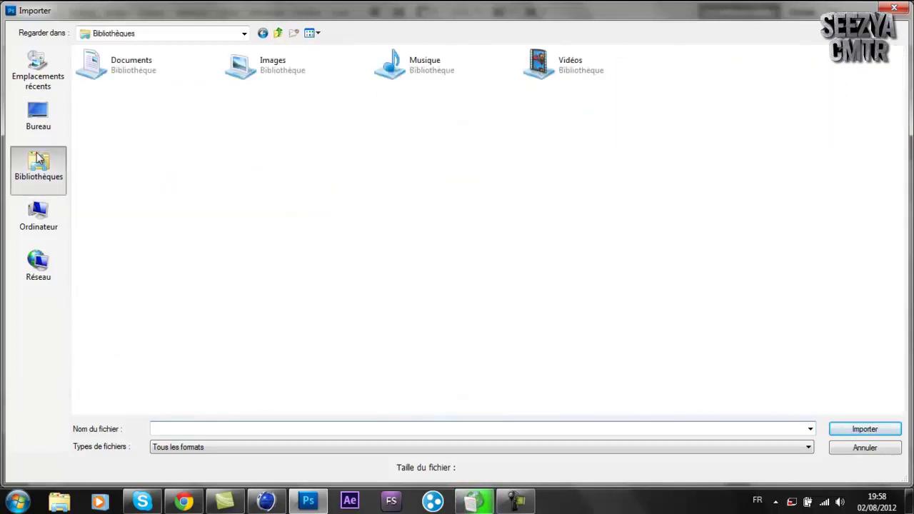
double_click(539, 66)
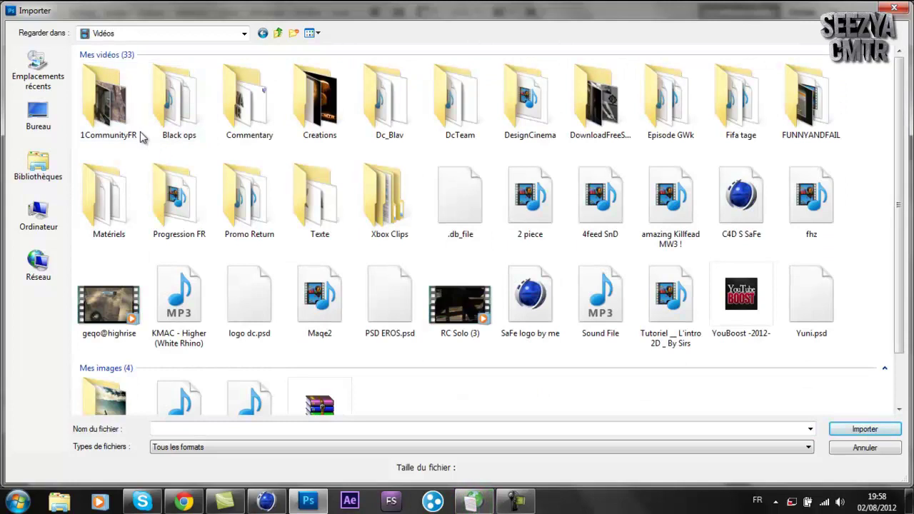
double_click(142, 213)
double_click(122, 113)
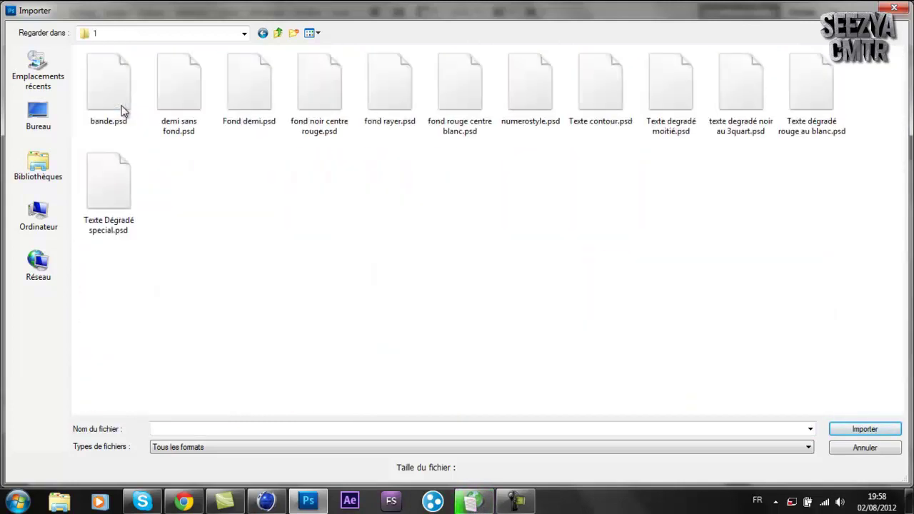
double_click(111, 93)
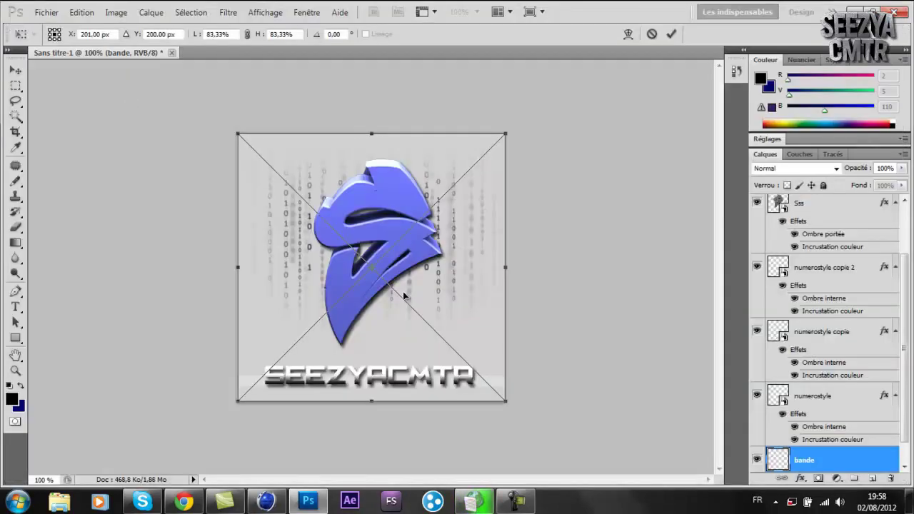
click(17, 73)
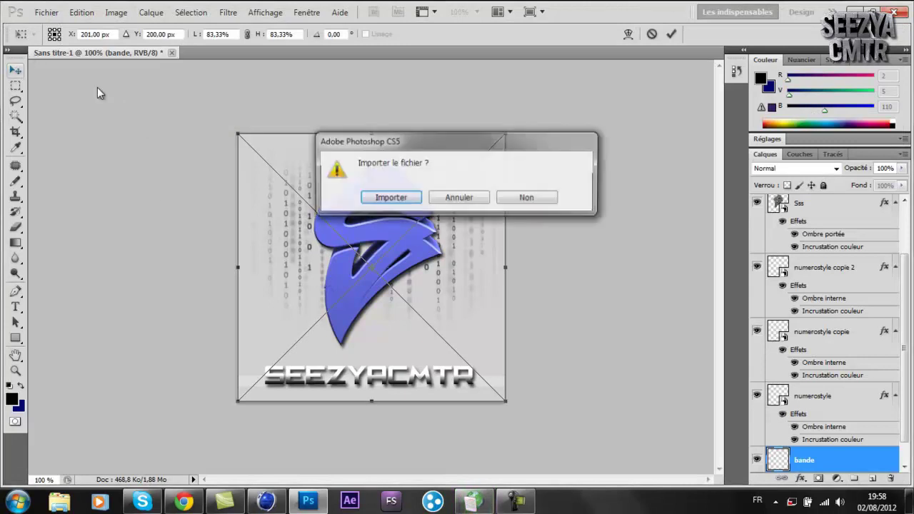
click(386, 197)
Cycle through blend modes for the bande layer and settle on Lumière vive.
click(815, 169)
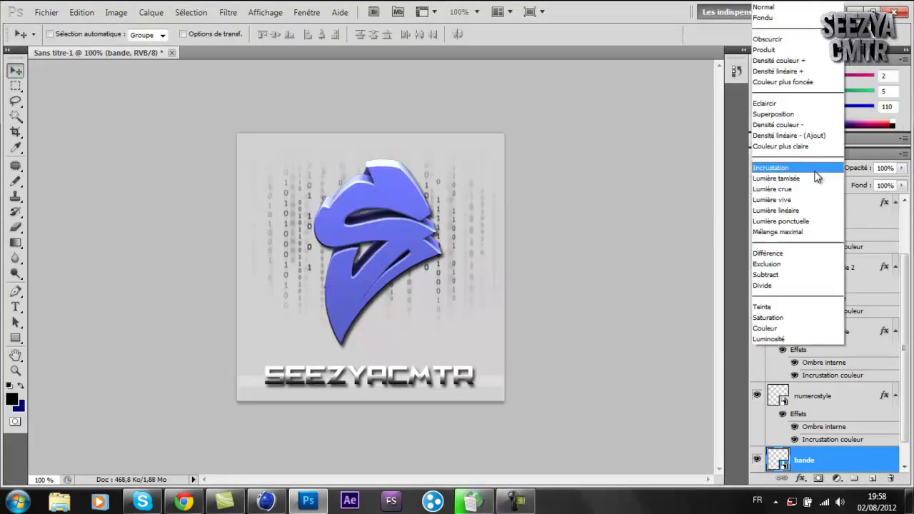
click(766, 43)
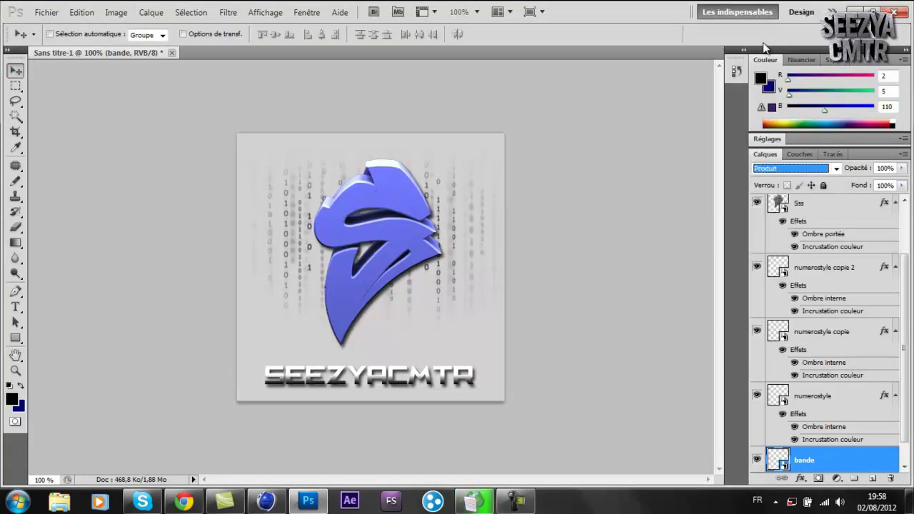
key(Down)
key(Down)
key(Down)
key(Down)
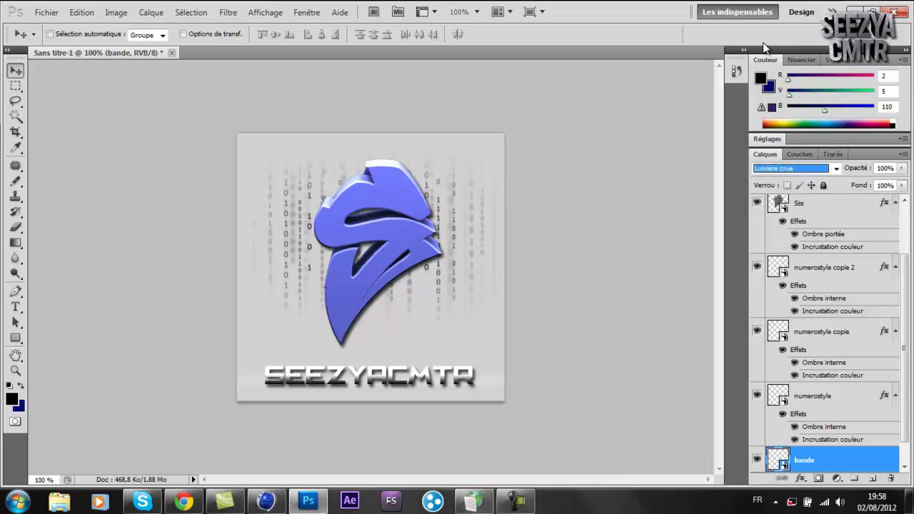
Add a drop shadow (Ombre portée) and a black colour overlay (Incrustation couleur) to the bande layer.
double_click(791, 462)
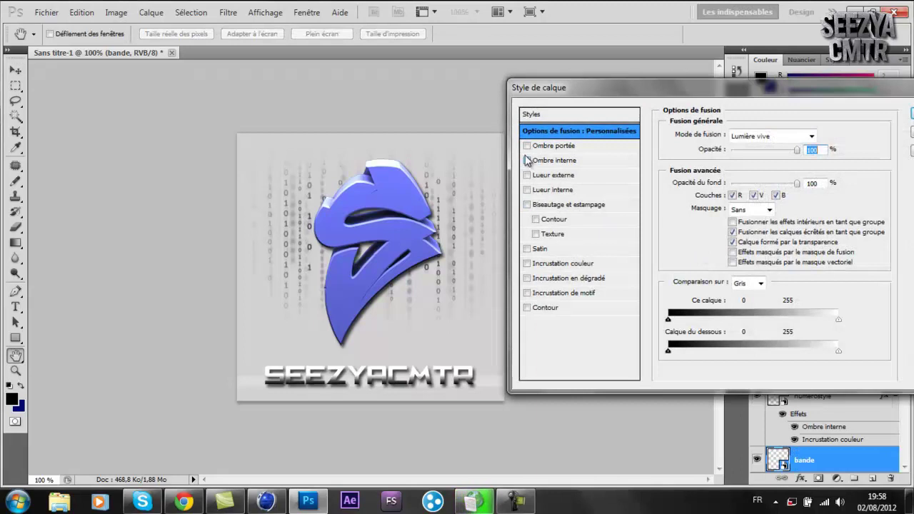
click(526, 146)
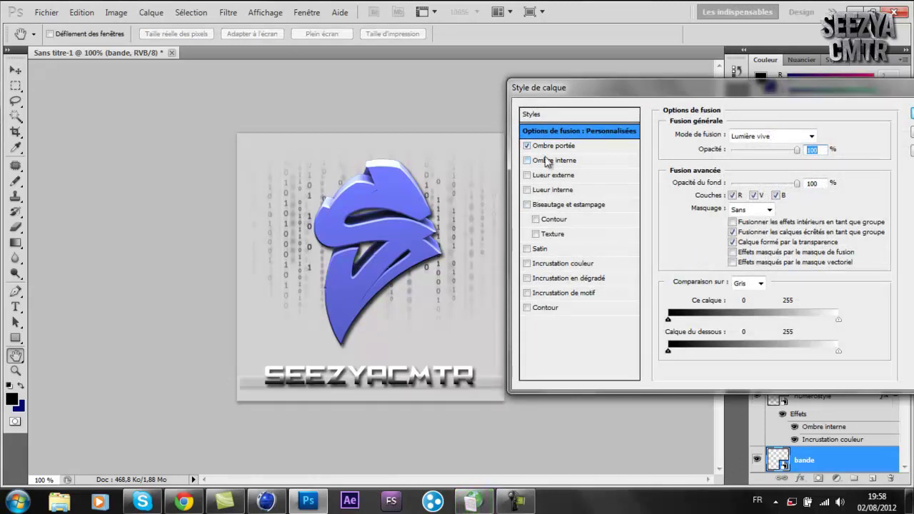
click(526, 264)
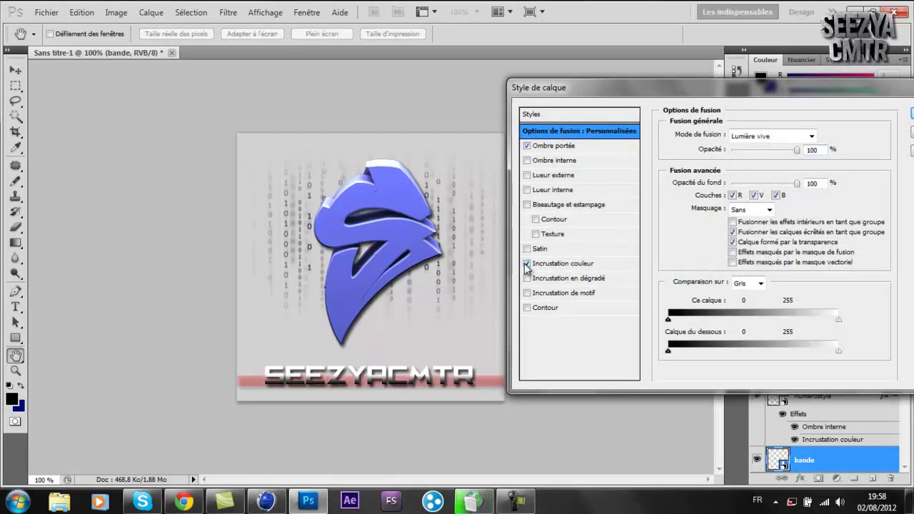
click(582, 264)
click(832, 138)
drag(593, 410, 514, 500)
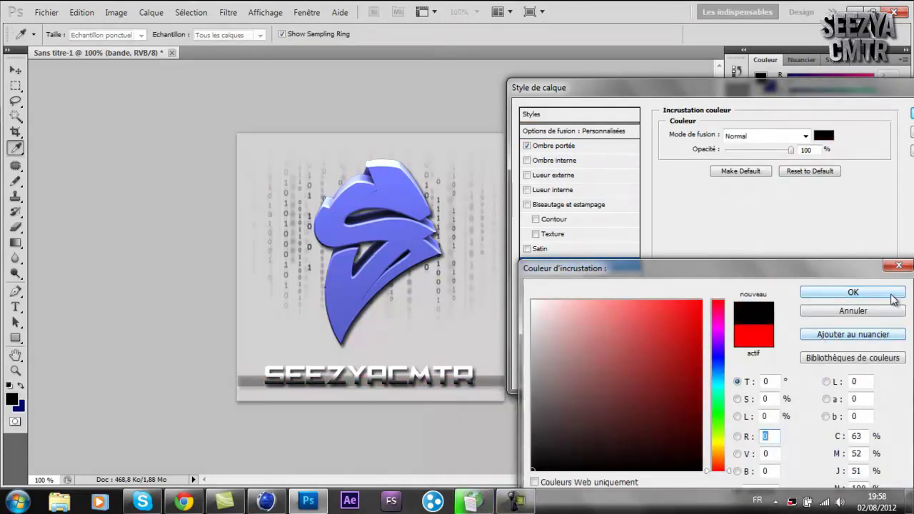
click(853, 292)
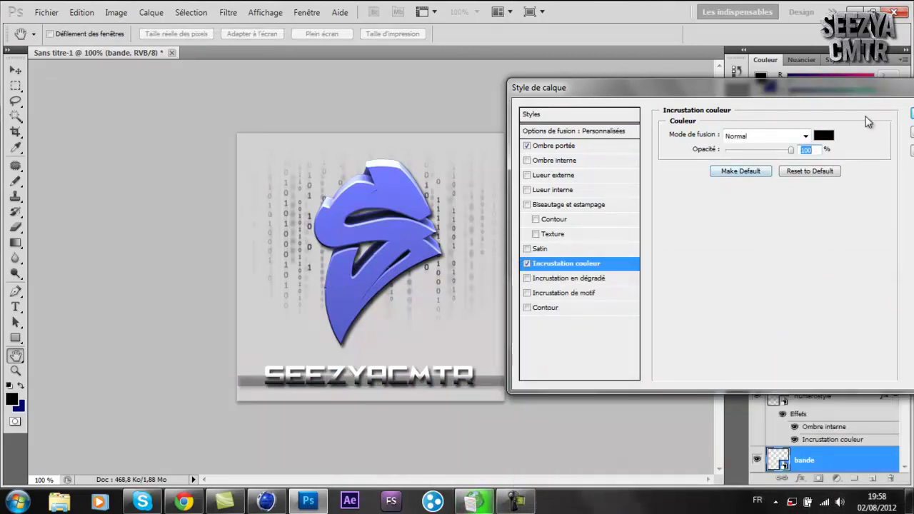
Try a 1 px black stroke (Contour) on the bande layer, turn it off and apply the layer style.
drag(761, 86, 680, 110)
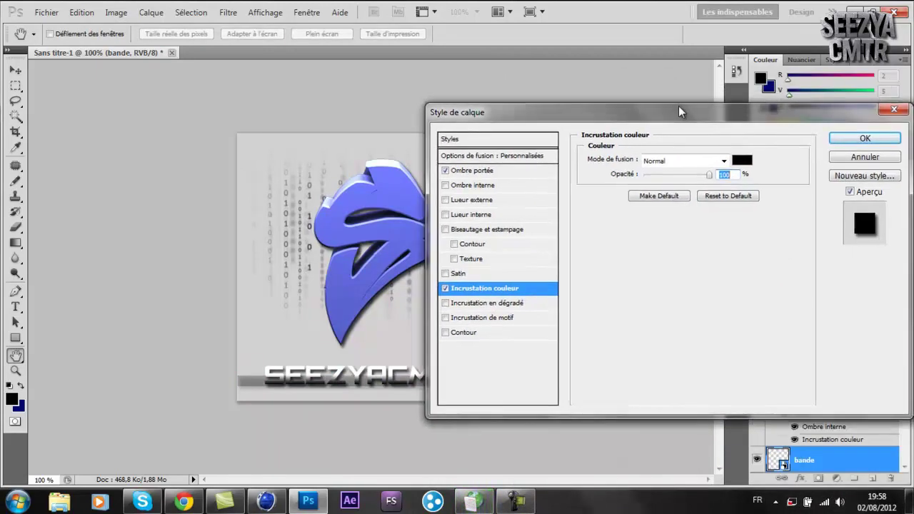
click(445, 333)
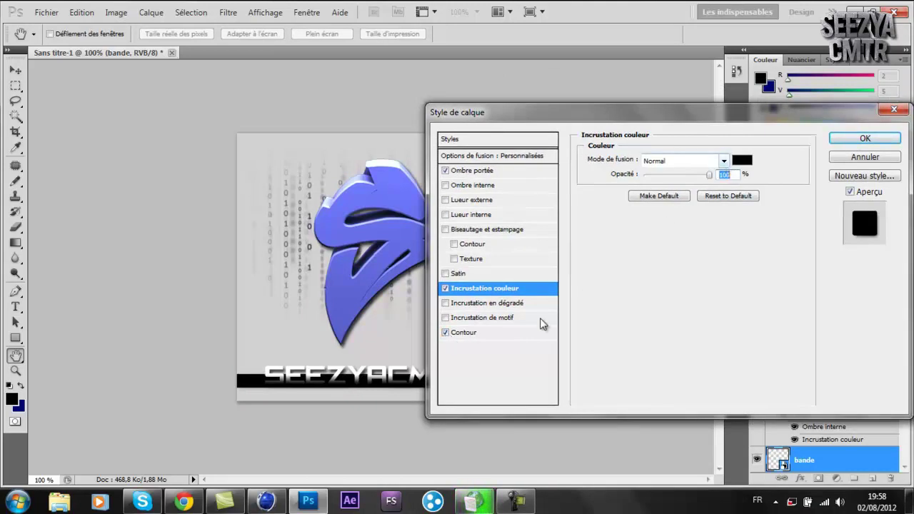
click(468, 336)
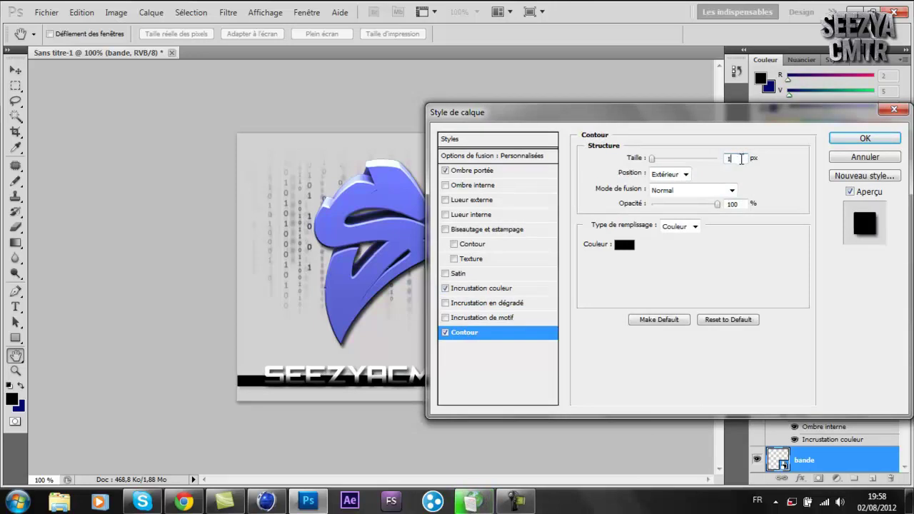
text(1)
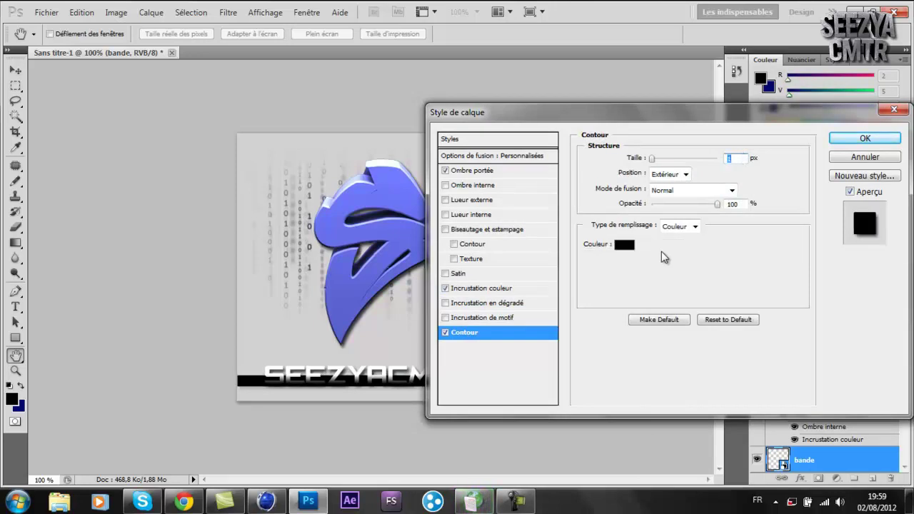
click(446, 332)
click(864, 138)
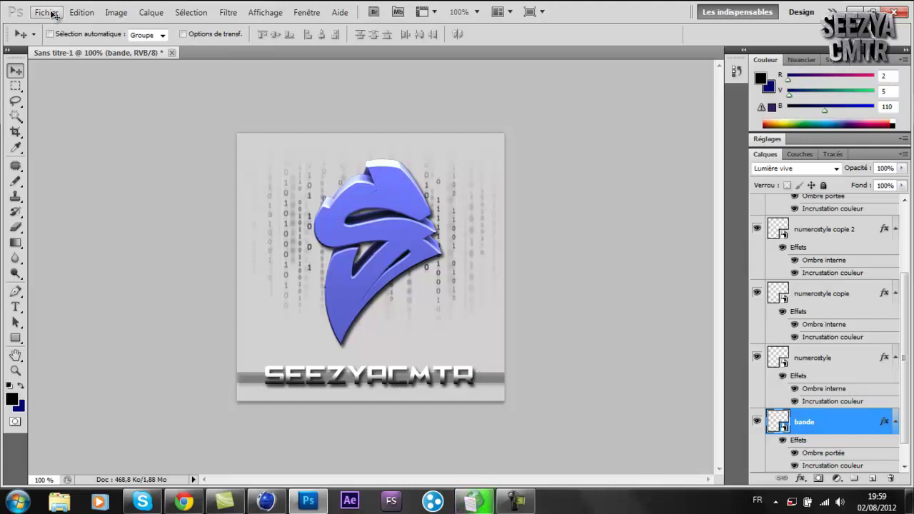
Delete the SeeZyaCMTR text layer from the composition.
scroll(907, 400, down, 1)
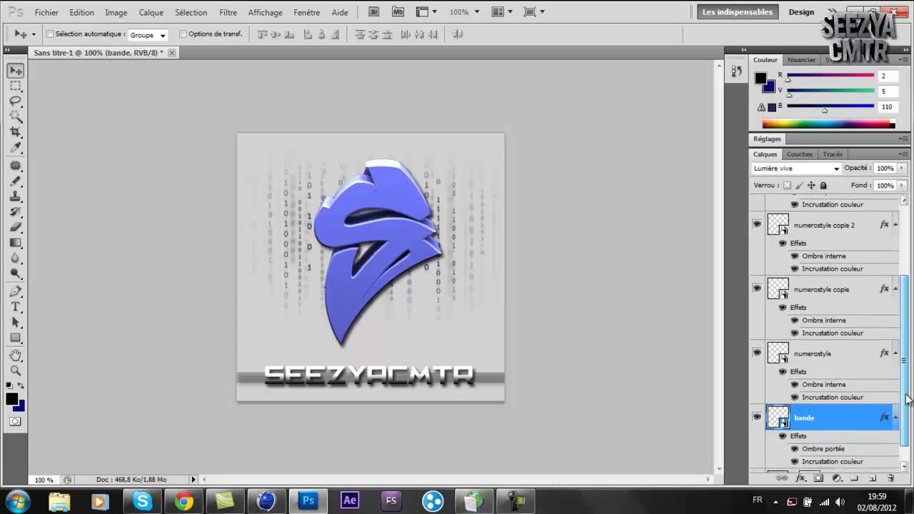
scroll(907, 399, down, 1)
drag(907, 399, 909, 320)
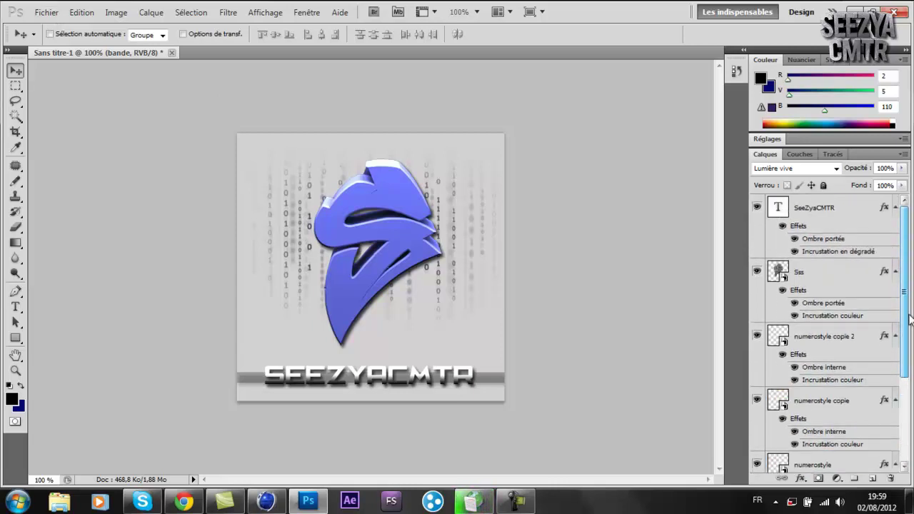
right_click(812, 207)
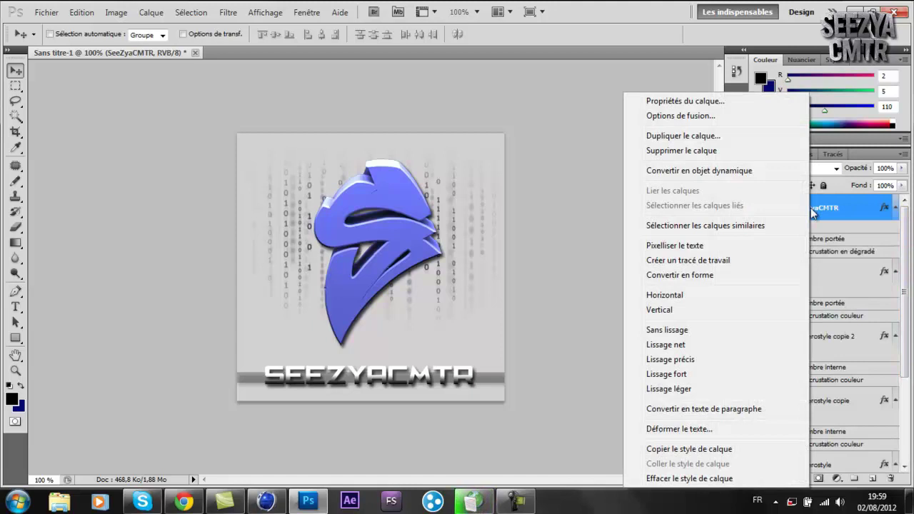
click(700, 151)
click(401, 196)
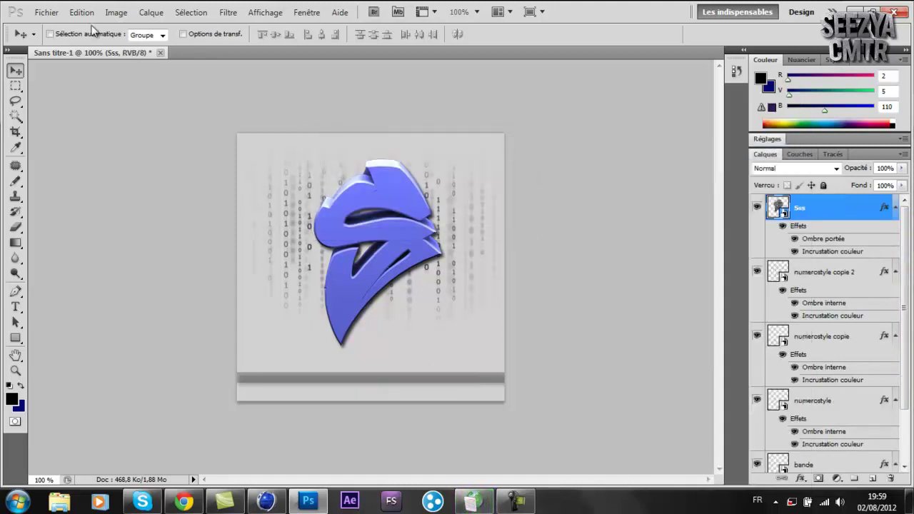
click(47, 12)
click(50, 274)
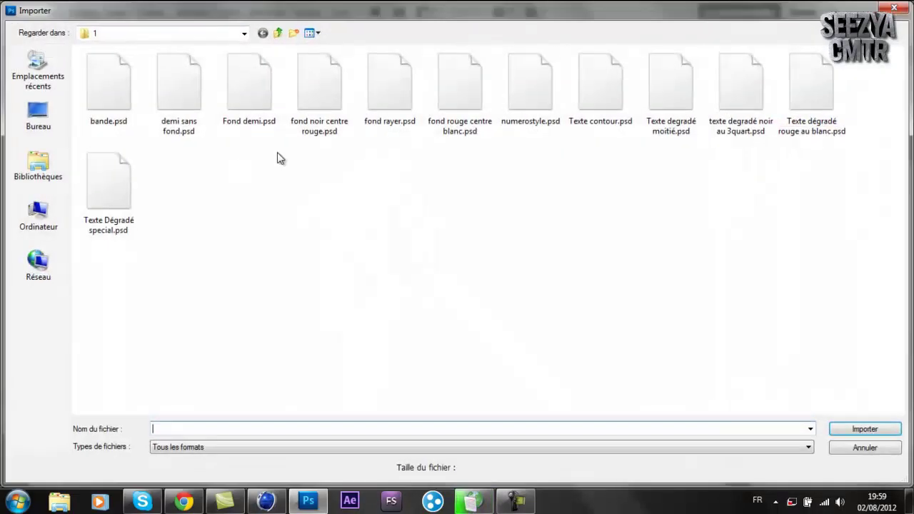
double_click(730, 129)
drag(438, 217, 448, 323)
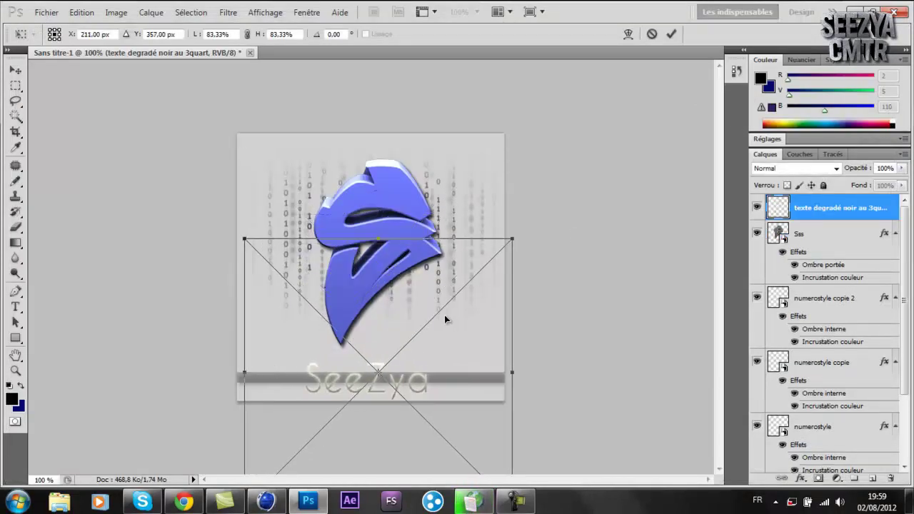
key(Left)
key(Left)
key(Left)
key(Left)
key(Left)
key(Up)
key(Up)
key(Up)
key(Up)
key(Up)
key(Down)
key(Down)
key(Down)
key(Down)
key(Down)
key(Left)
key(Left)
key(Left)
key(Left)
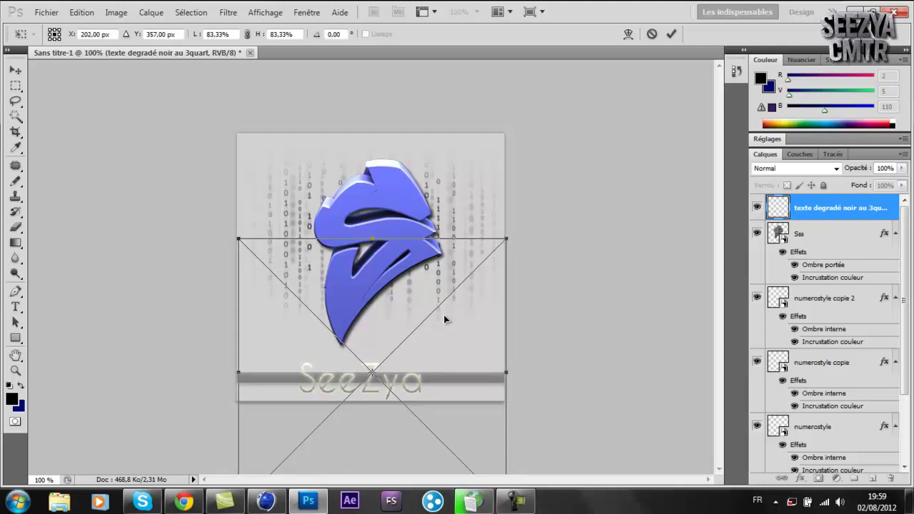
key(Right)
key(Right)
key(Right)
key(Right)
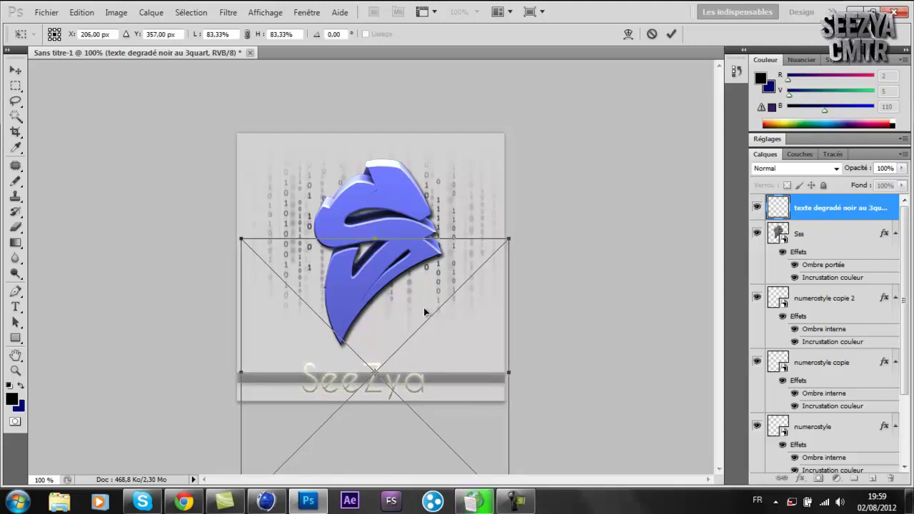
click(16, 70)
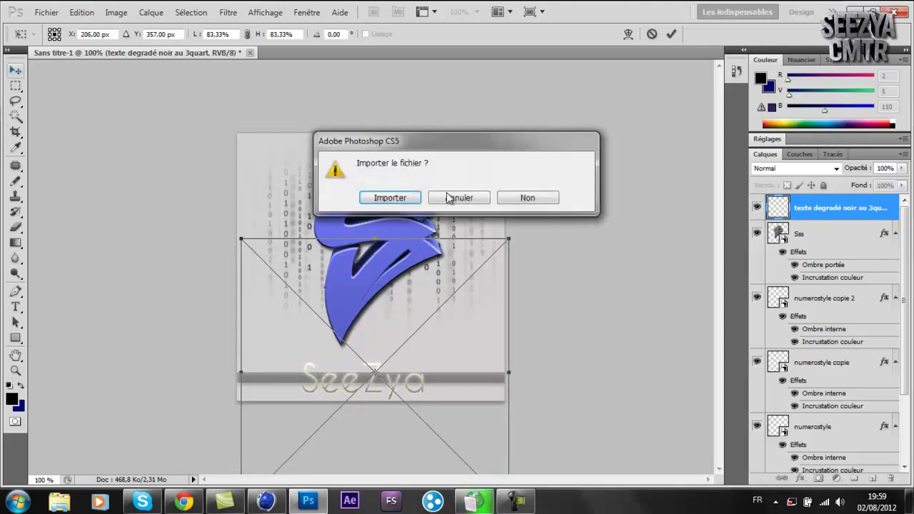
click(520, 200)
Place Texte degradé moitié.psd into the composition and move the SEEZYA text down onto the grey band.
click(36, 13)
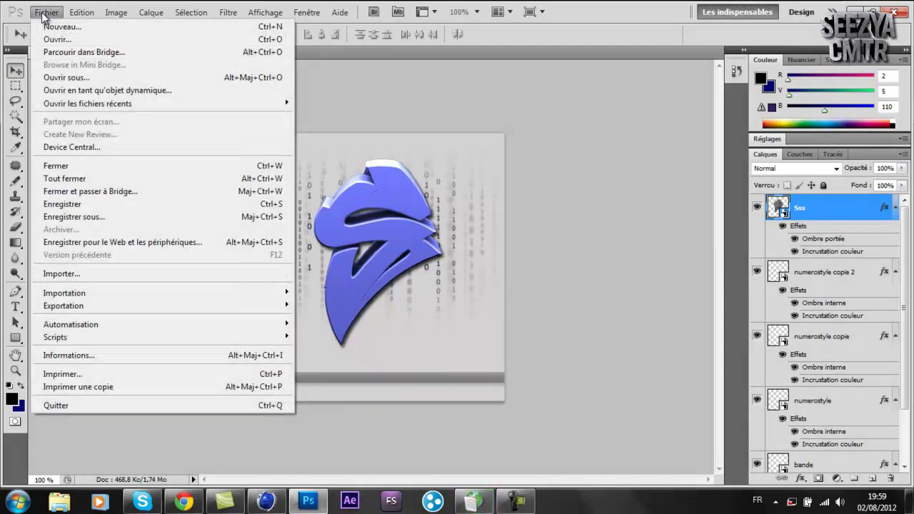
click(101, 279)
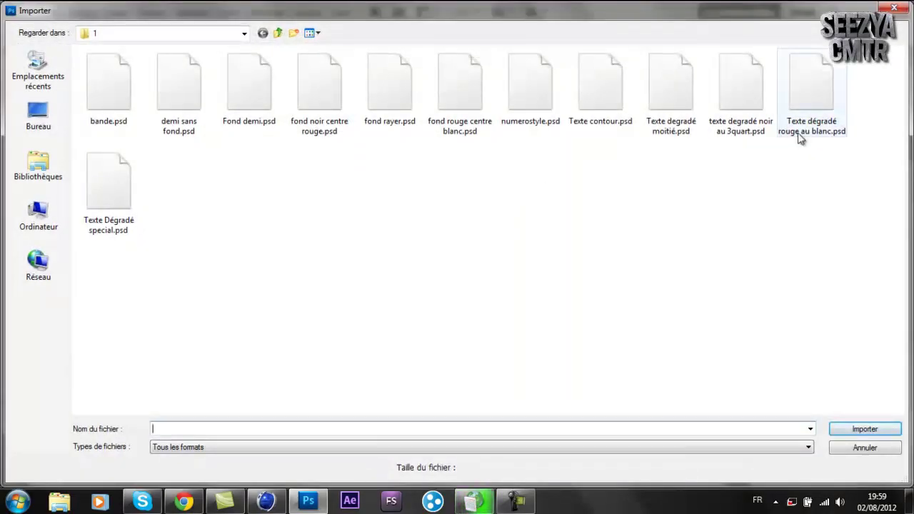
double_click(659, 106)
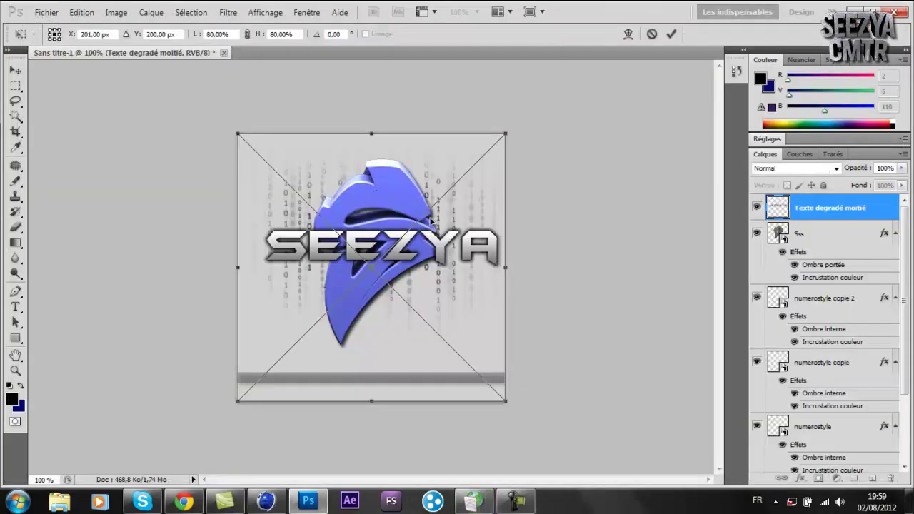
drag(432, 229, 418, 352)
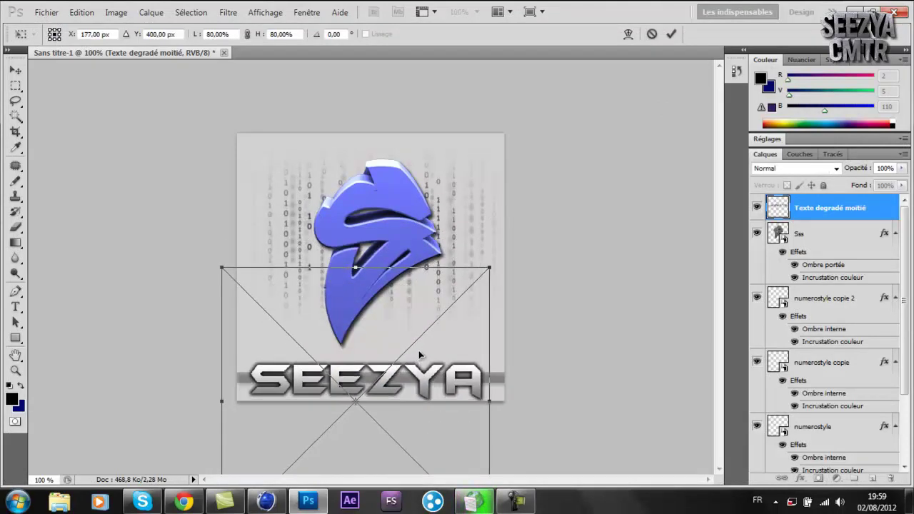
Scale the SEEZYA text to about 52% width and 56% height, centre it on the band and confirm the placement.
drag(227, 272, 311, 344)
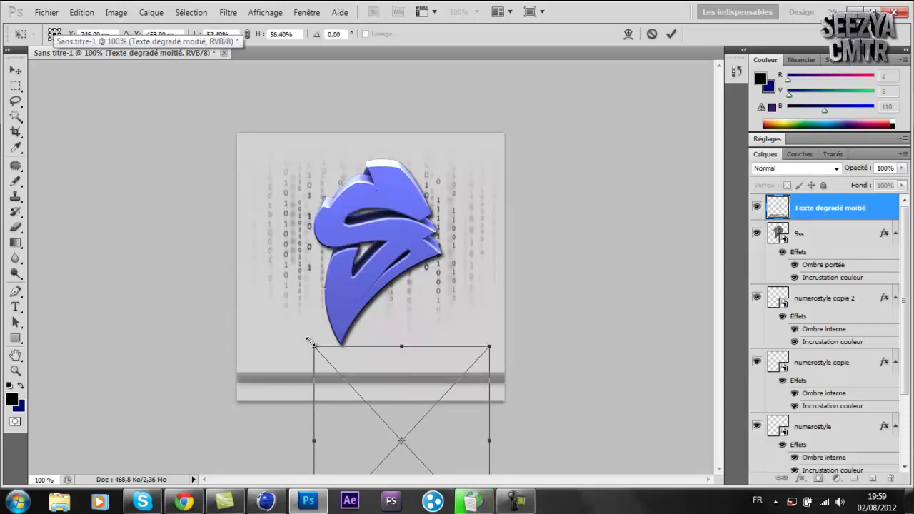
drag(405, 402, 363, 354)
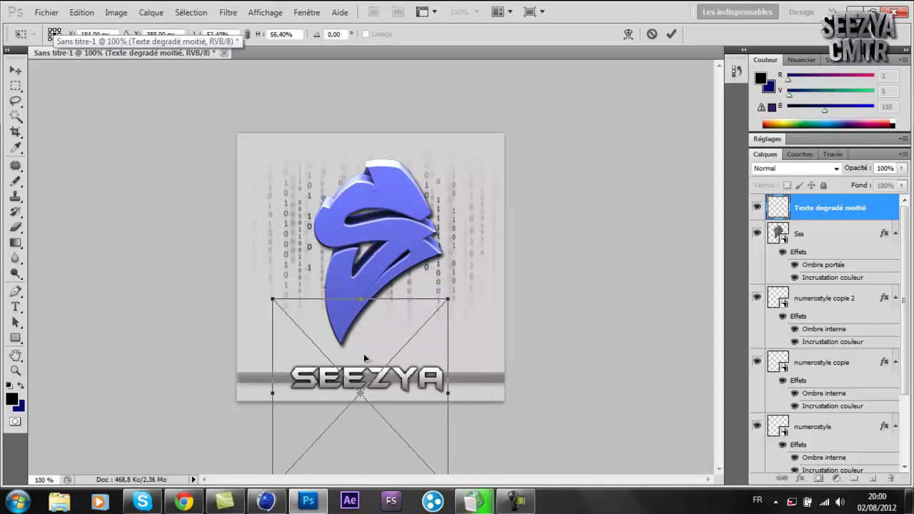
click(15, 70)
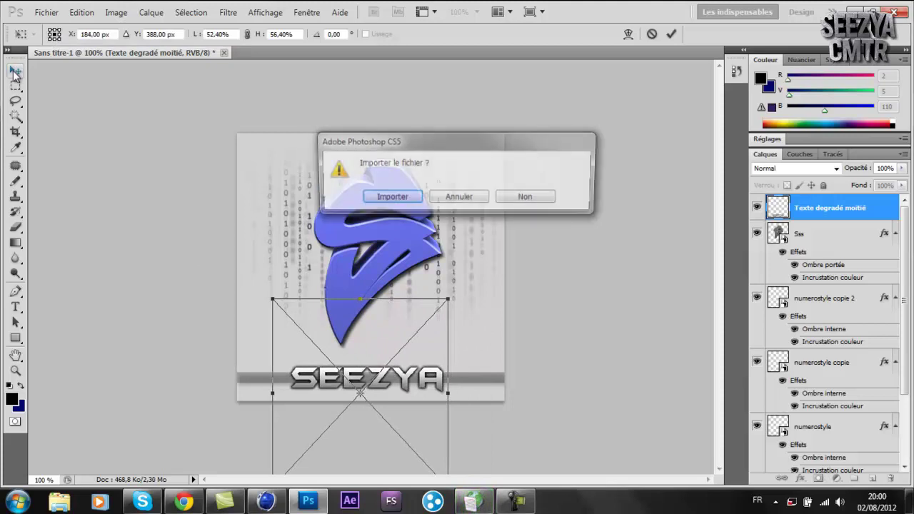
click(379, 198)
key(Left)
key(Left)
key(Left)
key(Right)
key(Right)
key(Right)
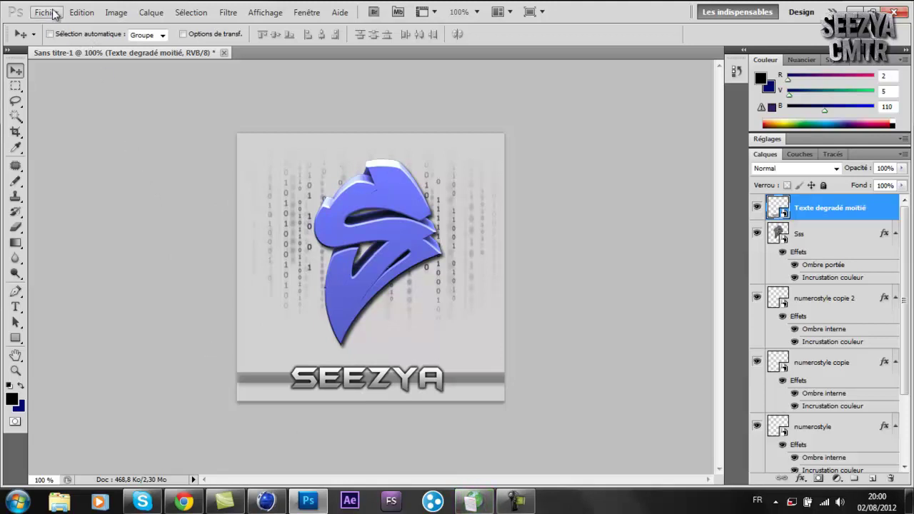
Place the AFRIQUE DU SUD flag image from the Drapeau folder of the Matériels library above the Sss layer.
click(808, 249)
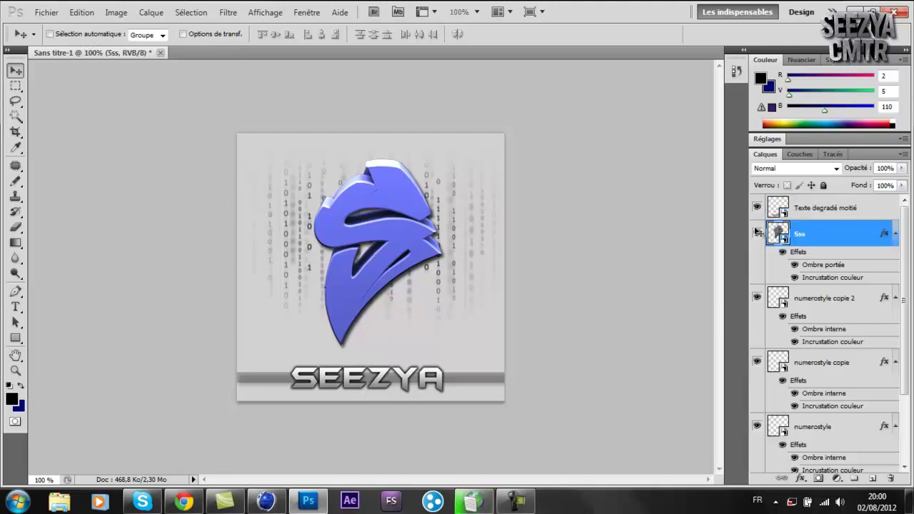
click(46, 13)
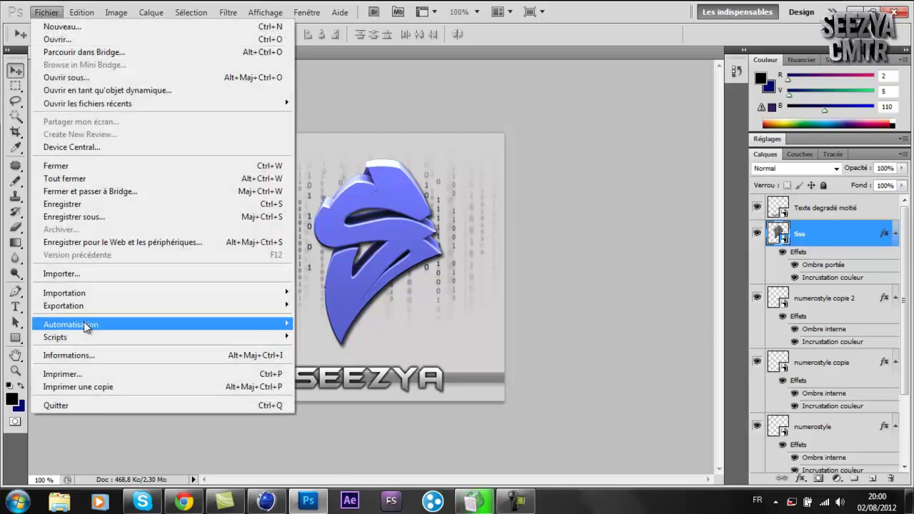
click(75, 273)
click(39, 172)
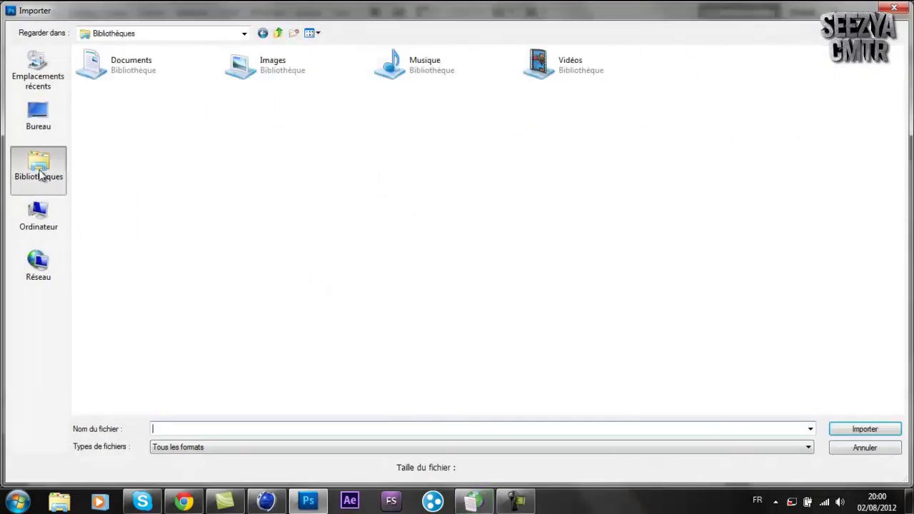
double_click(562, 83)
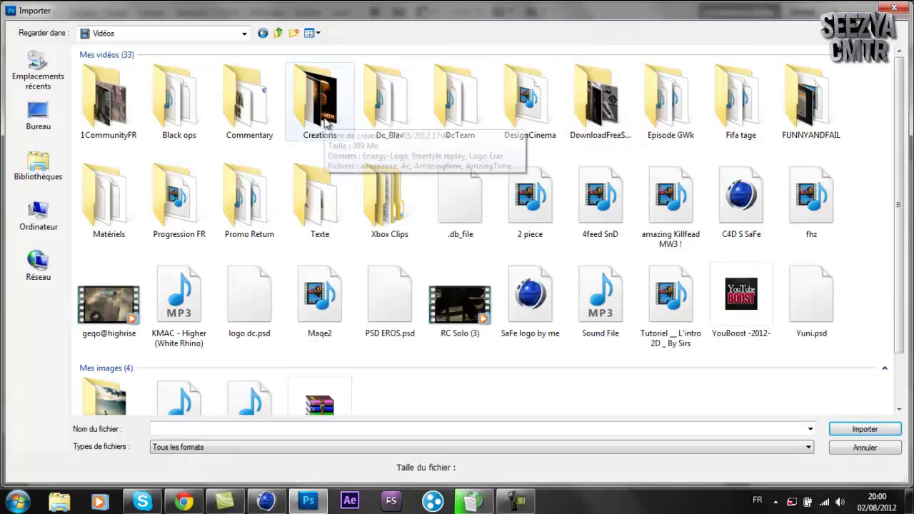
double_click(131, 203)
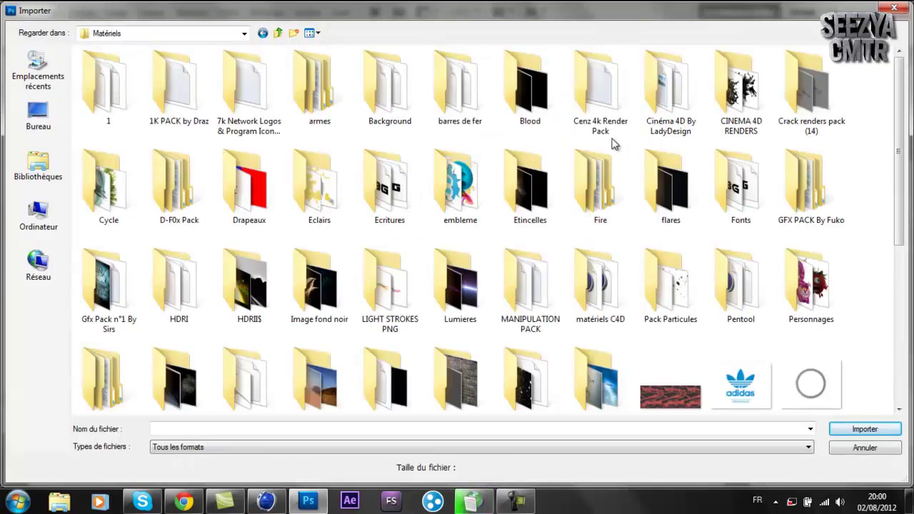
double_click(813, 188)
double_click(530, 99)
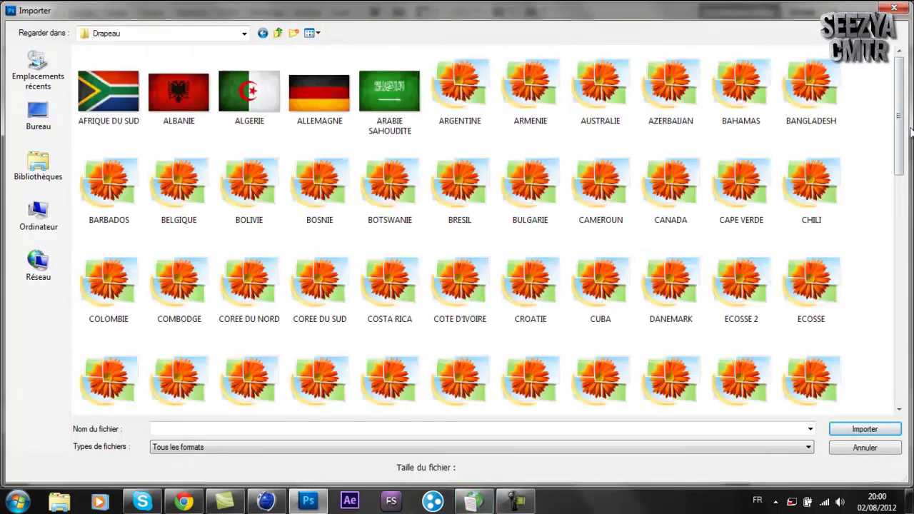
drag(897, 136, 881, 126)
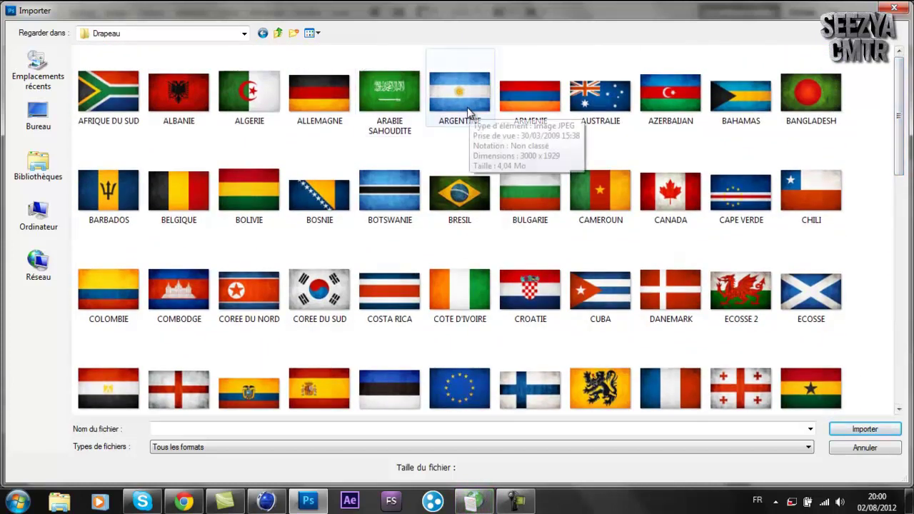
double_click(131, 102)
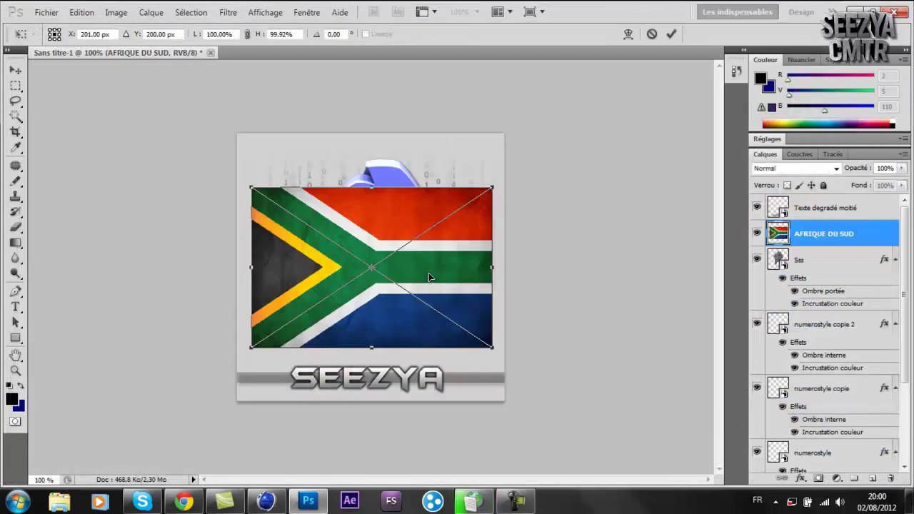
Resize the flag to about 64% width and 117% height so it covers the S logo, and confirm the placement.
drag(492, 187, 446, 154)
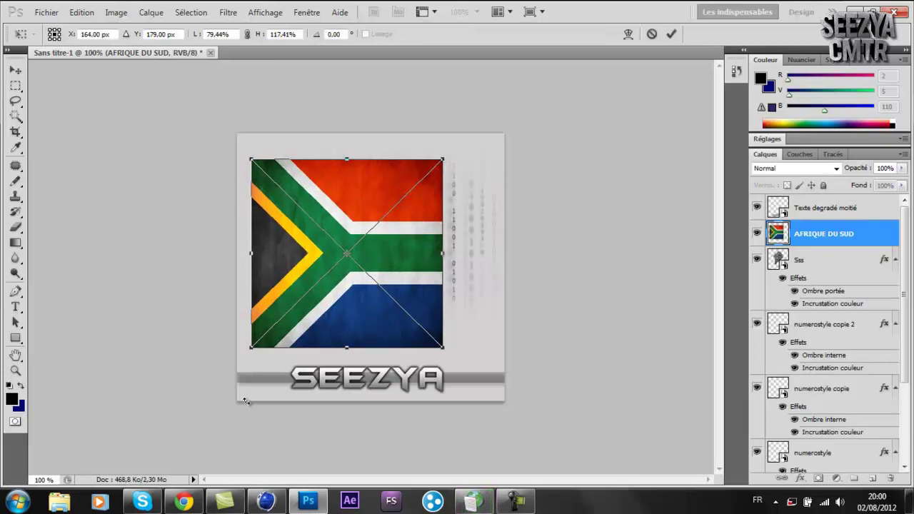
drag(250, 348, 286, 347)
click(15, 70)
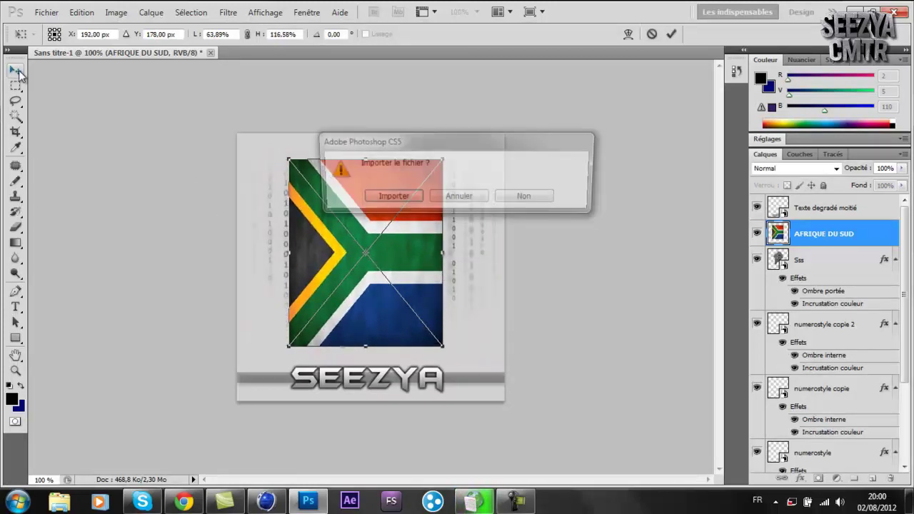
click(414, 200)
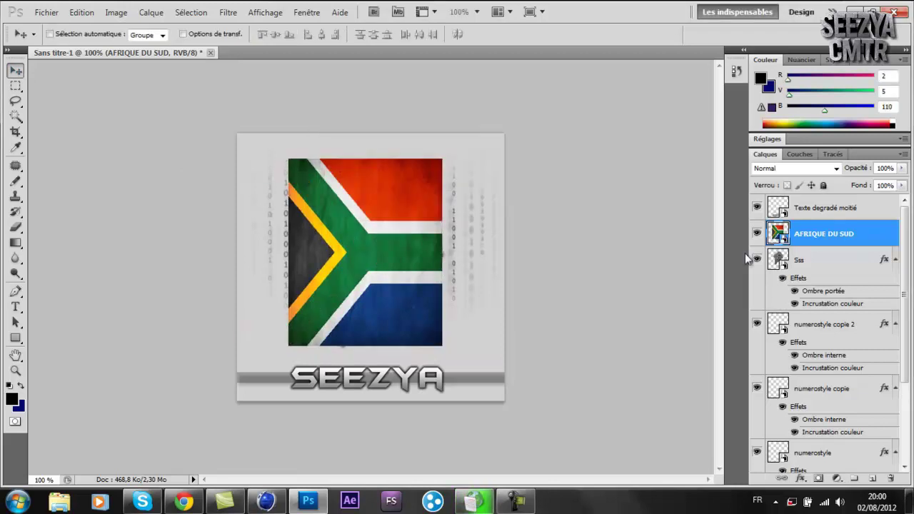
Clip the AFRIQUE DU SUD flag layer to the Sss logo layer with a clipping mask.
right_click(829, 232)
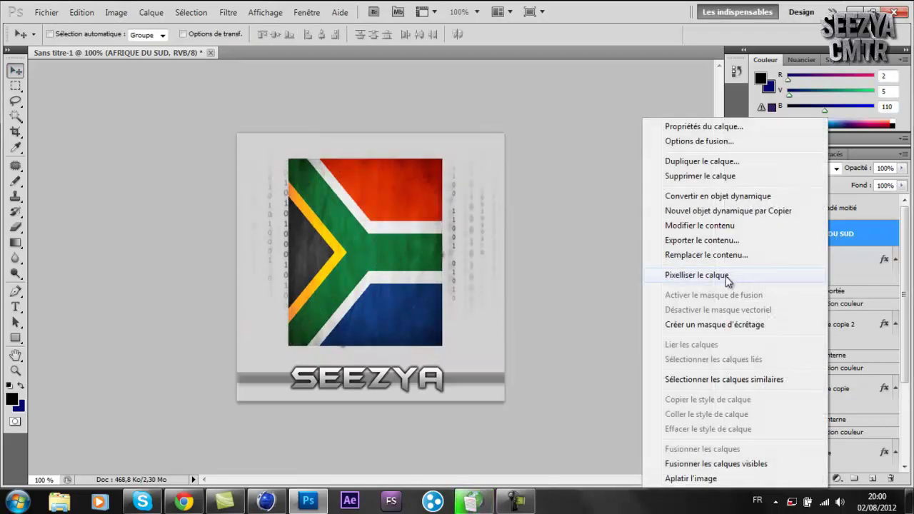
click(634, 157)
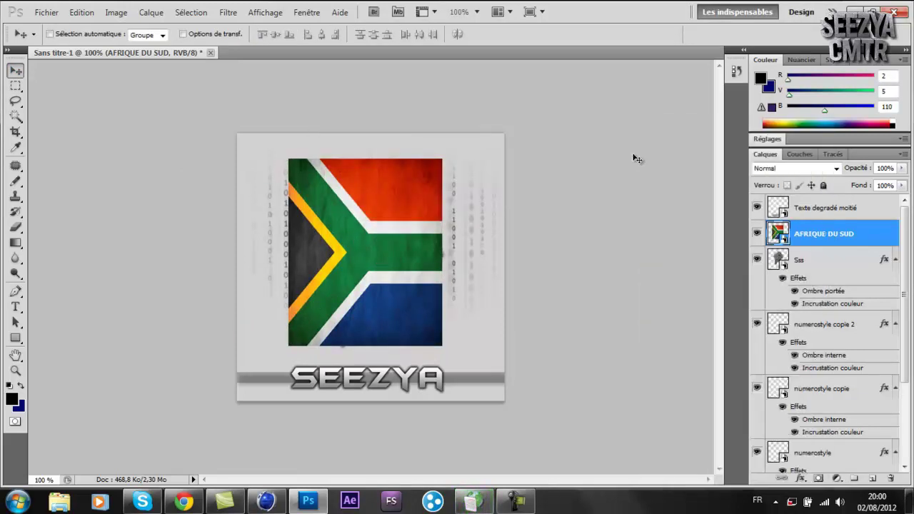
right_click(806, 237)
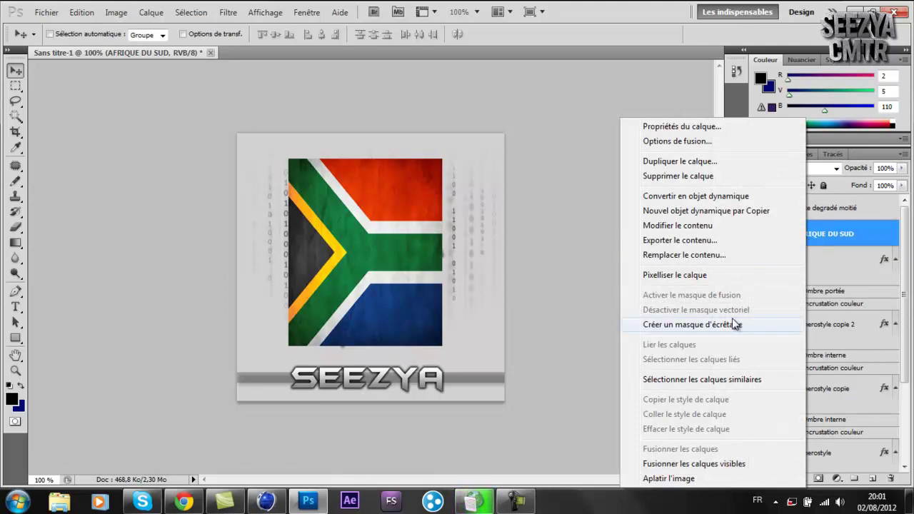
click(679, 320)
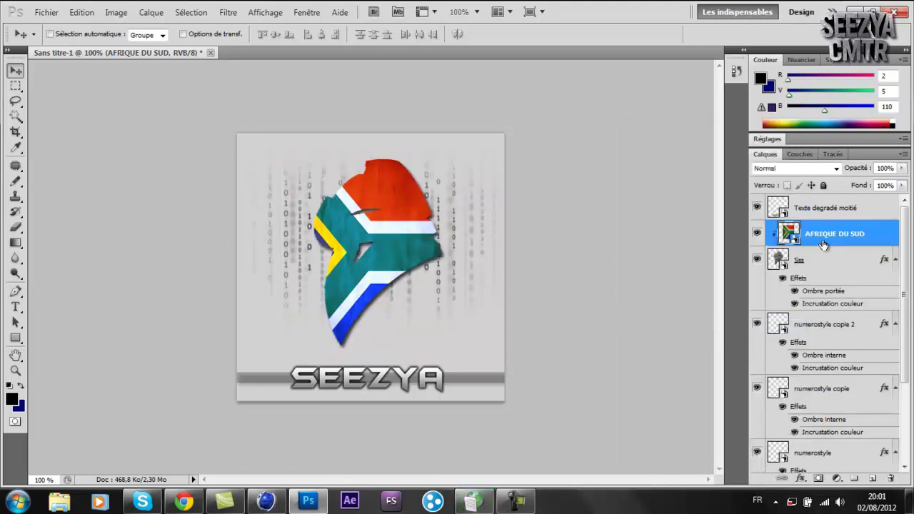
Try Obscurcir and set the blend mode of the AFRIQUE DU SUD layer to Produit.
click(785, 169)
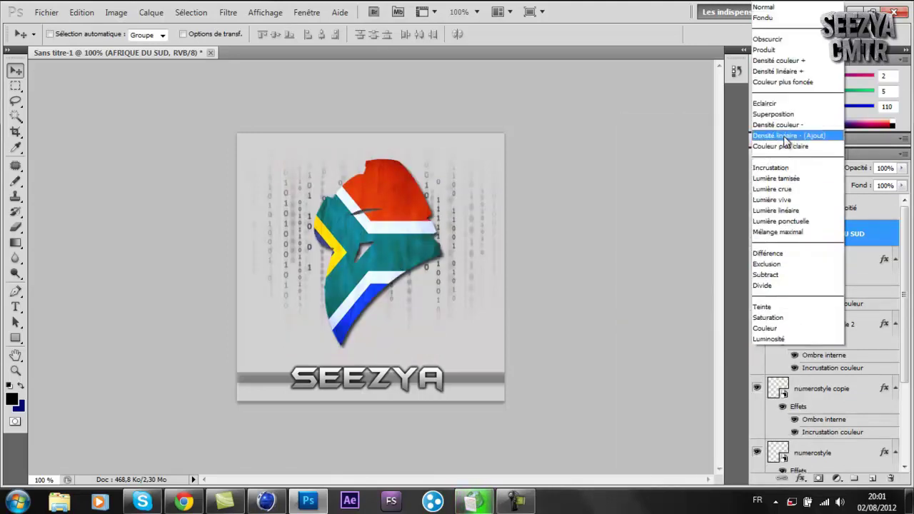
click(768, 40)
key(Down)
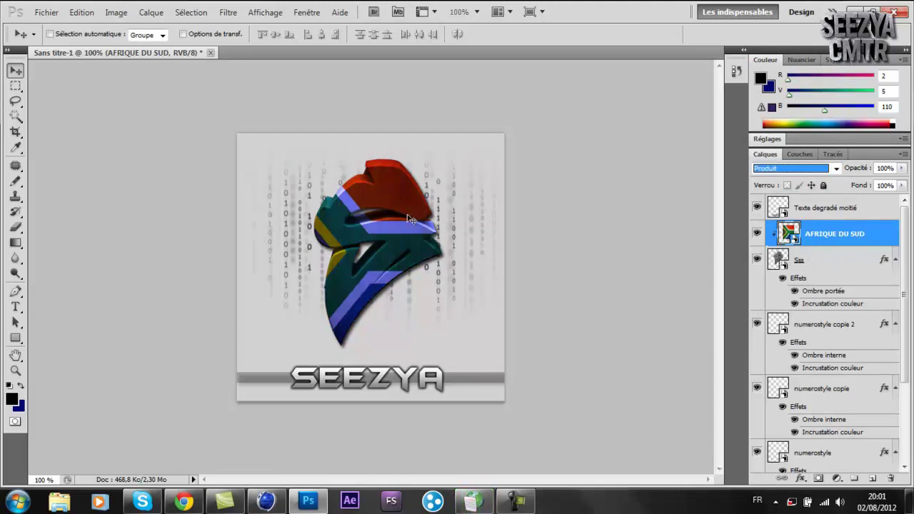
Try a duplicate of the AFRIQUE DU SUD layer over the logo and delete the copy.
right_click(821, 236)
click(746, 160)
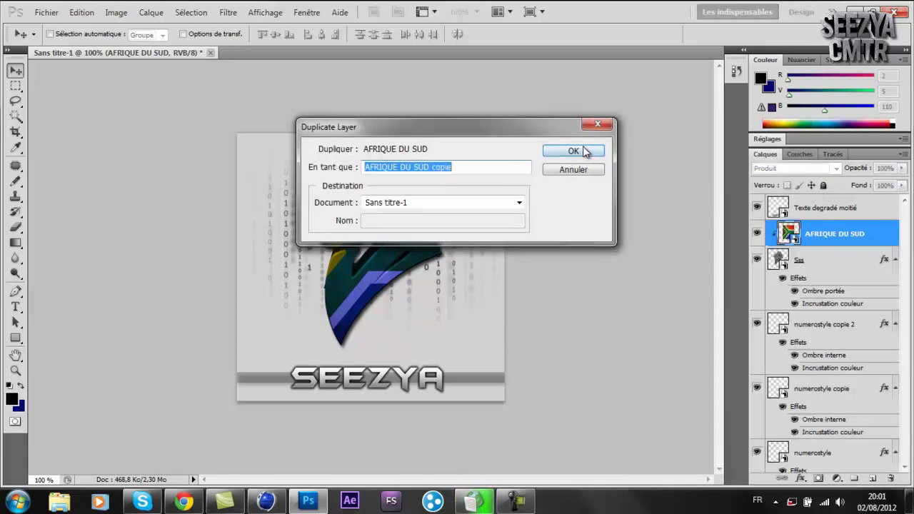
click(584, 151)
right_click(828, 240)
click(703, 177)
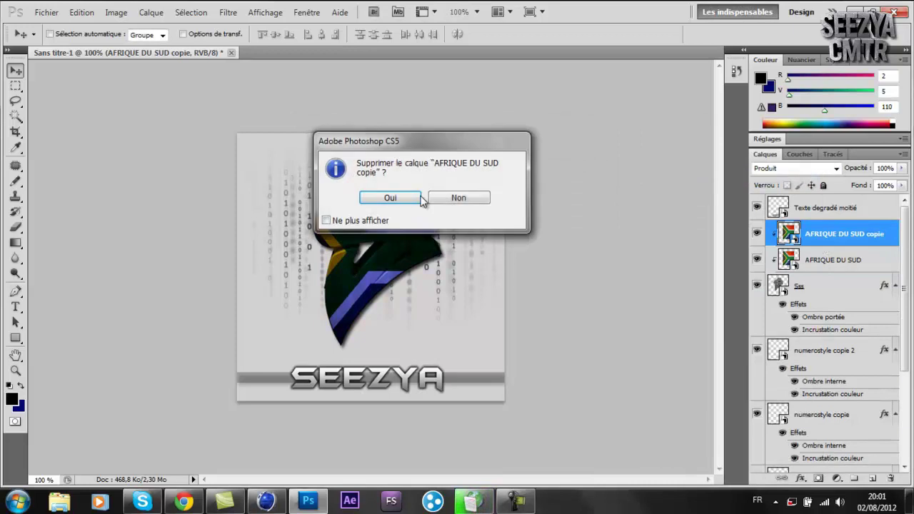
click(400, 195)
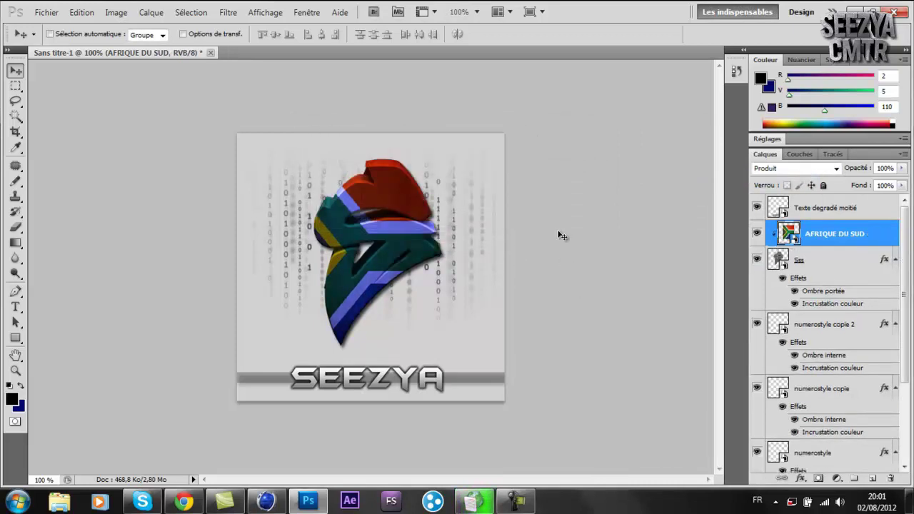
Hide the AFRIQUE DU SUD layer and export the image for the web as a PNG-24 file named tuto1.
click(757, 234)
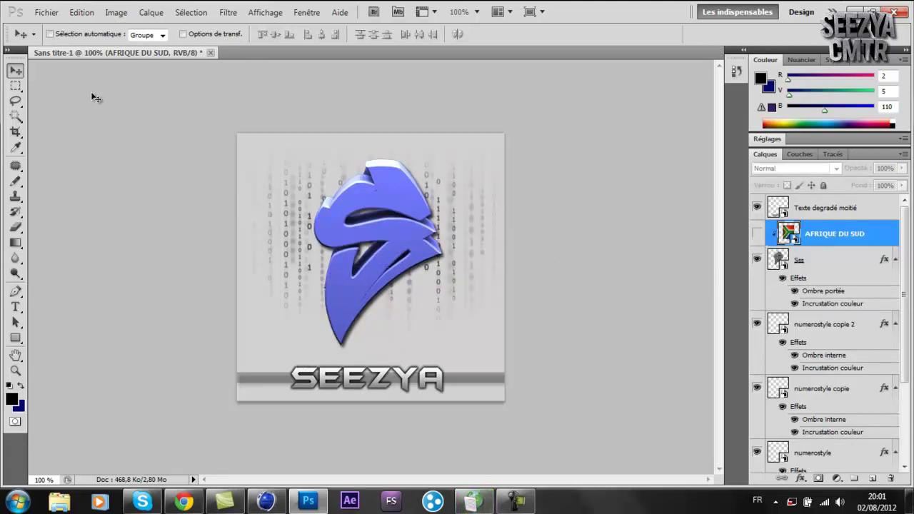
click(46, 12)
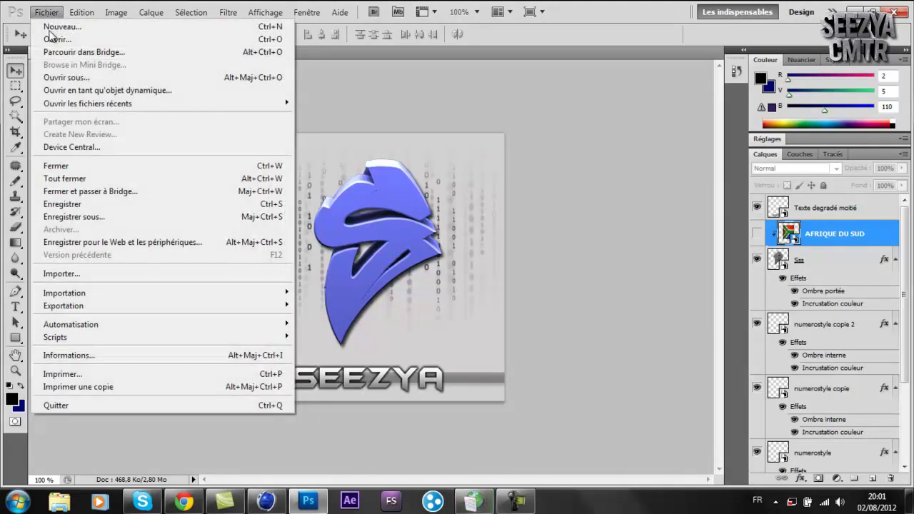
click(96, 247)
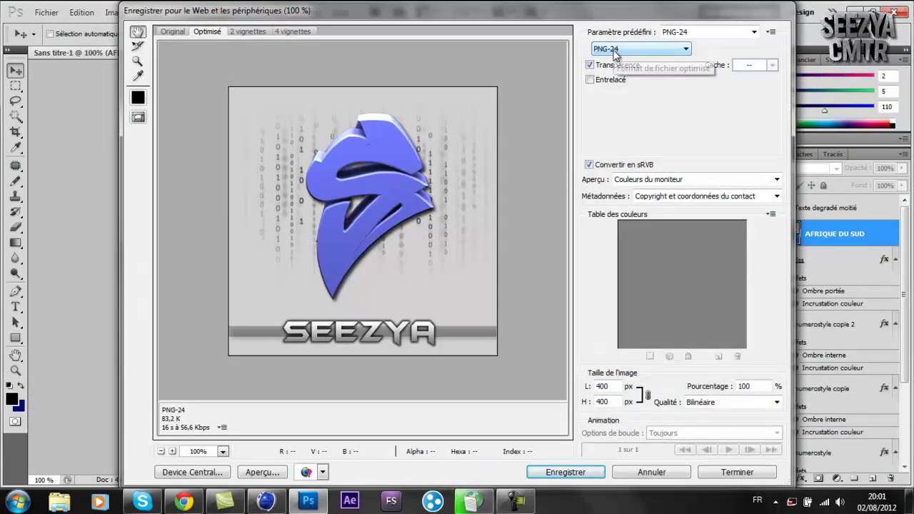
click(575, 472)
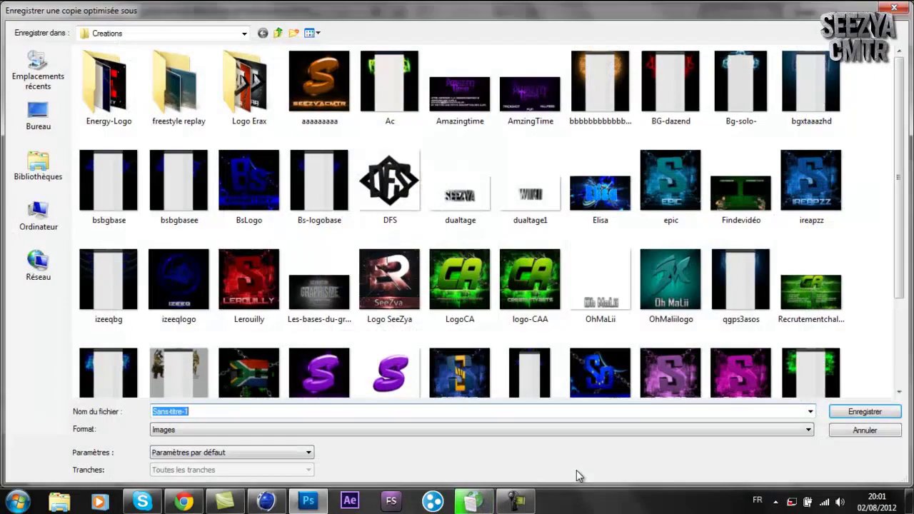
text(tuto1)
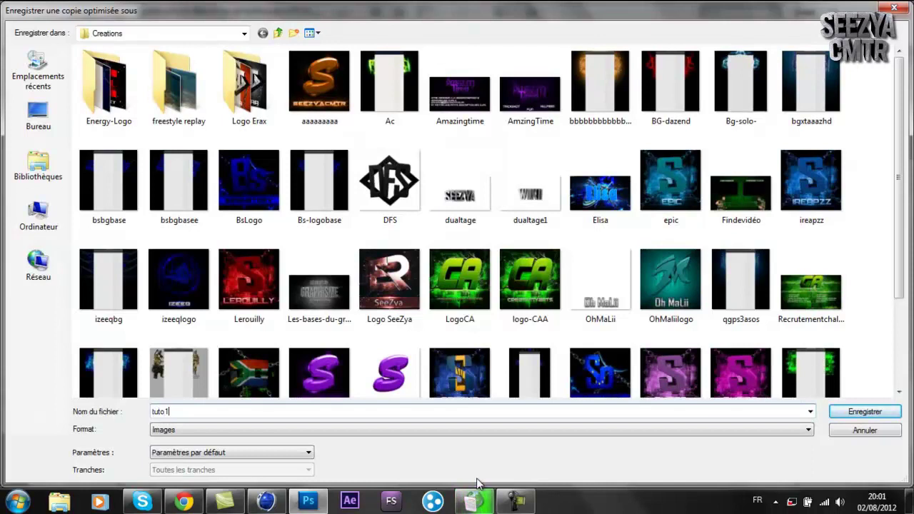
key(Return)
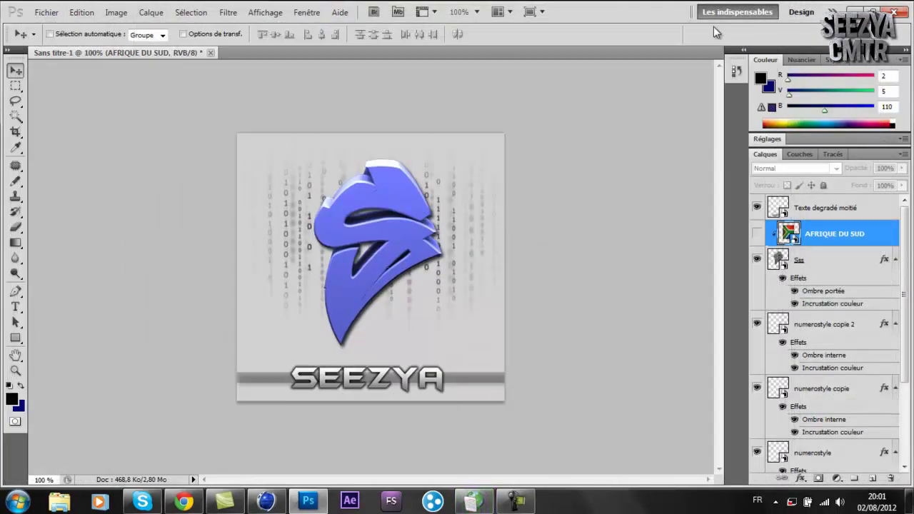
Switch to Cinema 4D and quit it without saving the changes to the Lightstudio project.
click(266, 502)
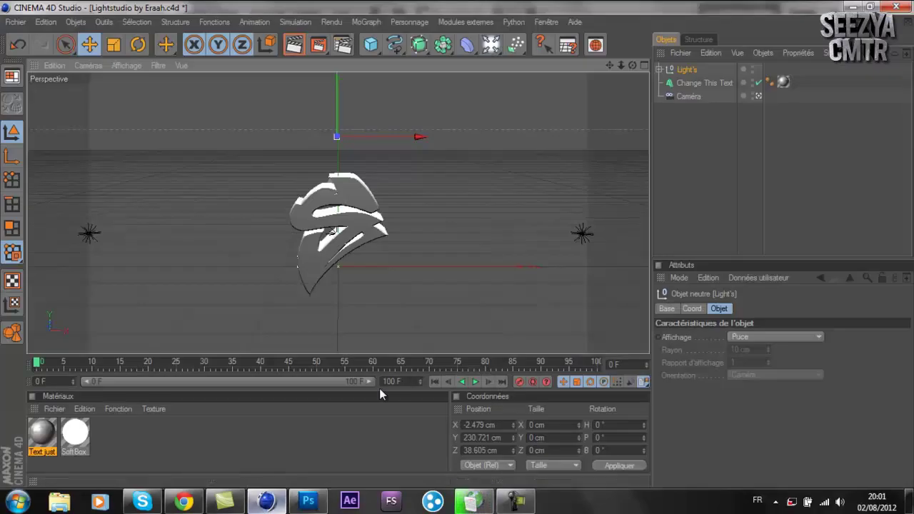
click(893, 8)
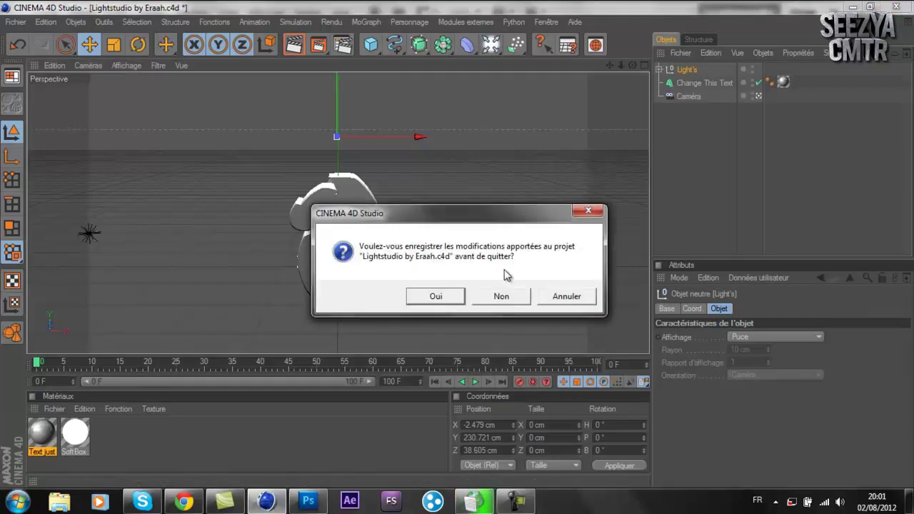
click(505, 296)
Switch to Chrome and open the Mes Créations link on the YouTube channel page.
click(306, 504)
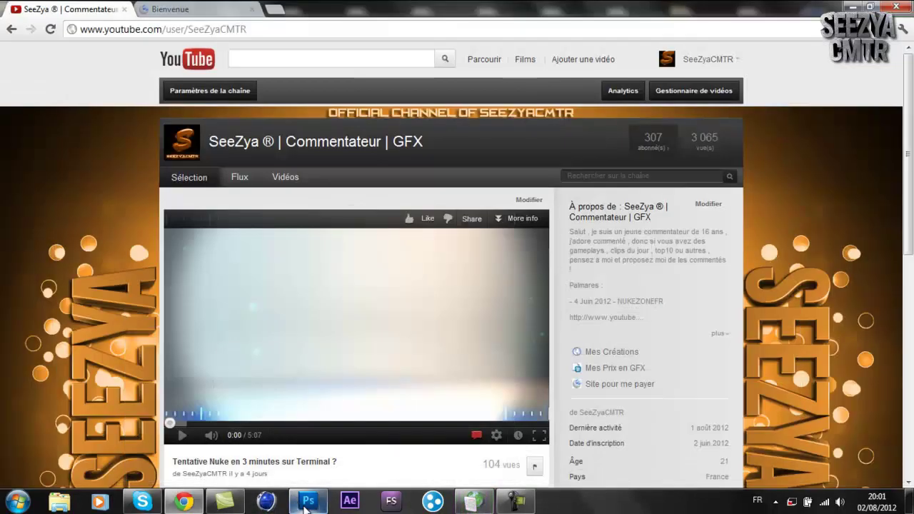
click(305, 503)
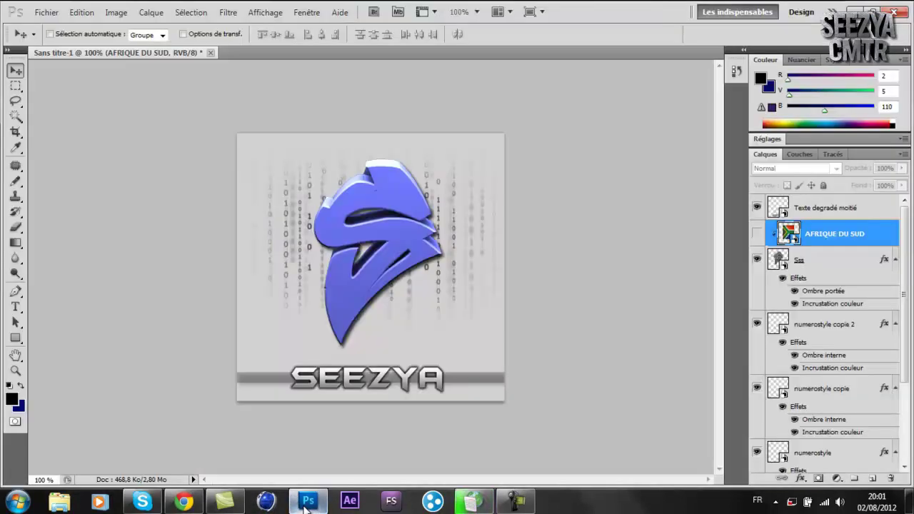
click(186, 503)
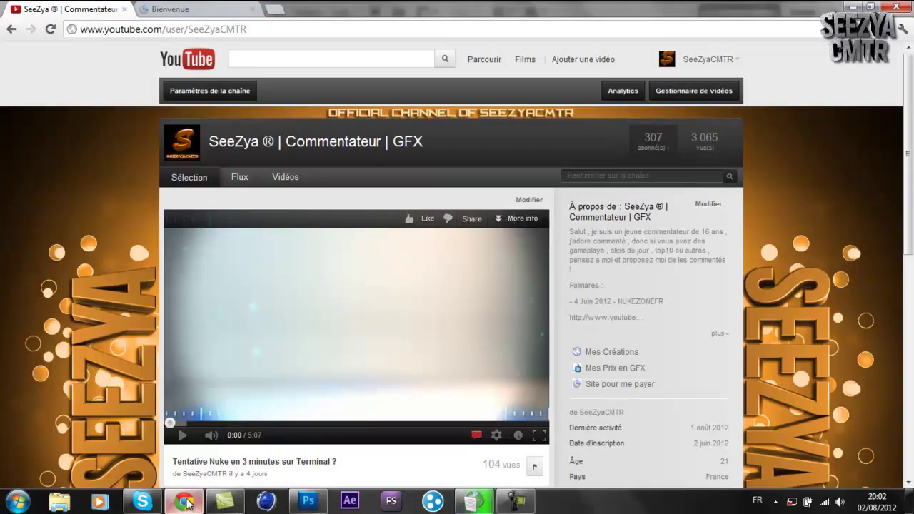
click(186, 503)
click(186, 503)
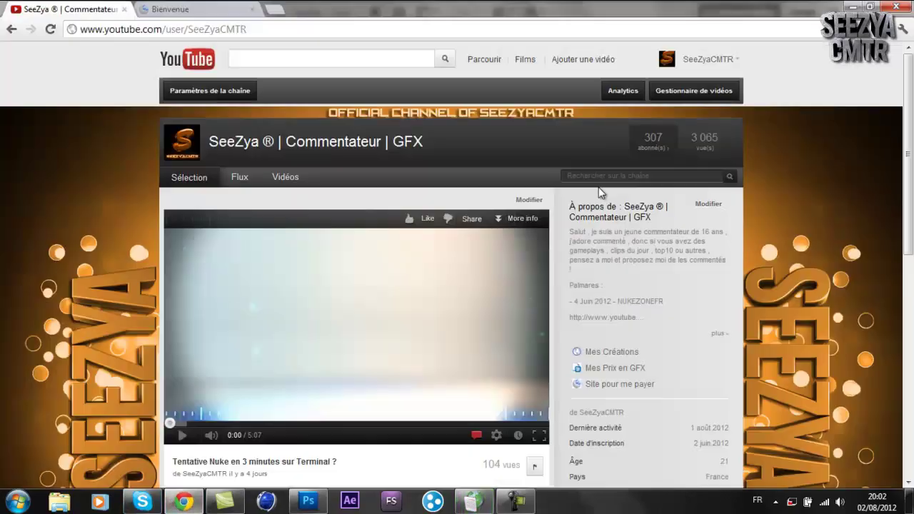
mouse_move(909, 125)
mouse_down()
mouse_move(909, 236)
mouse_move(911, 118)
mouse_up()
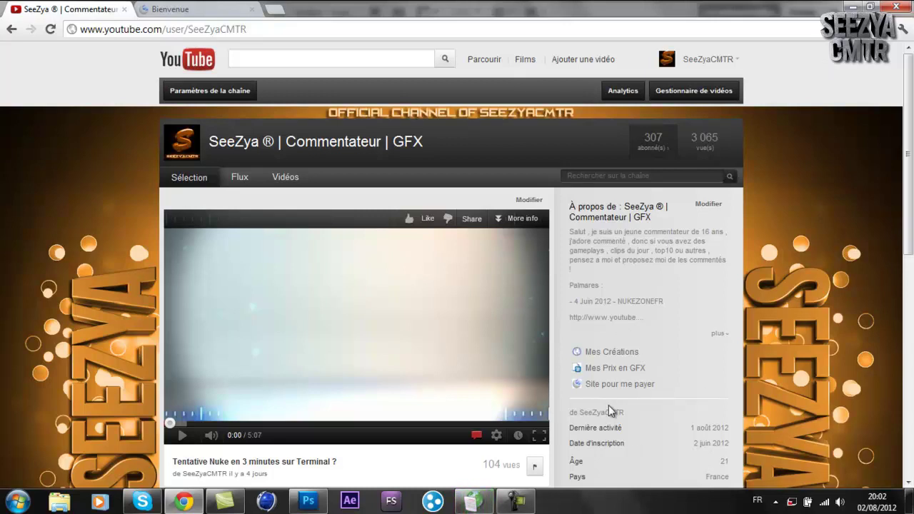
click(593, 354)
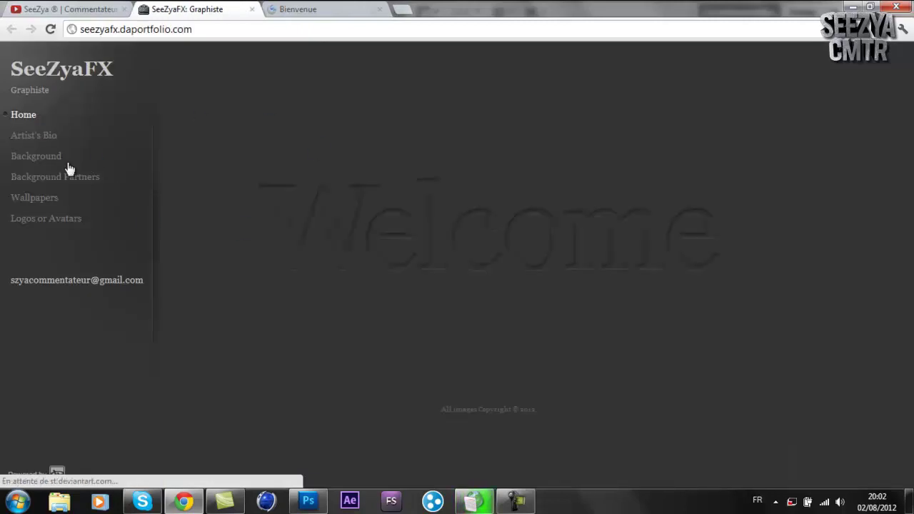
View the last image of the Background gallery and the last image of the Wallpapers gallery on the portfolio site.
click(39, 159)
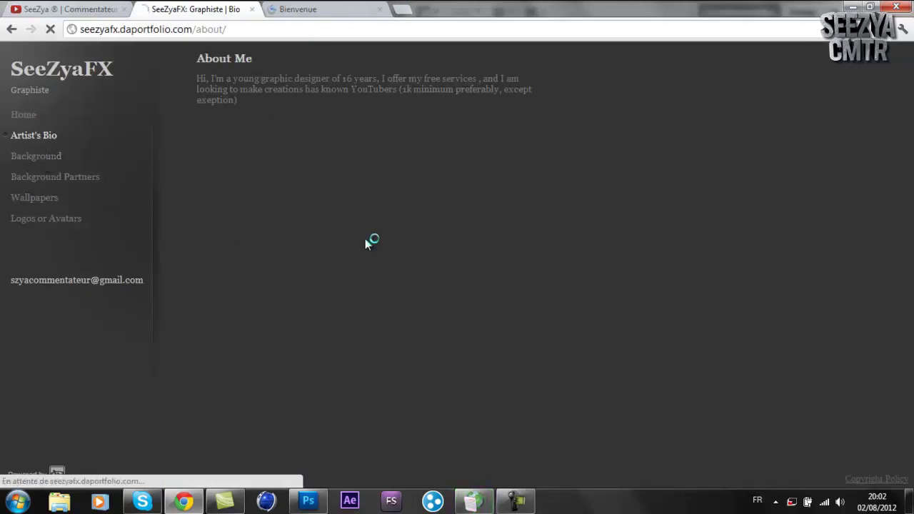
click(561, 461)
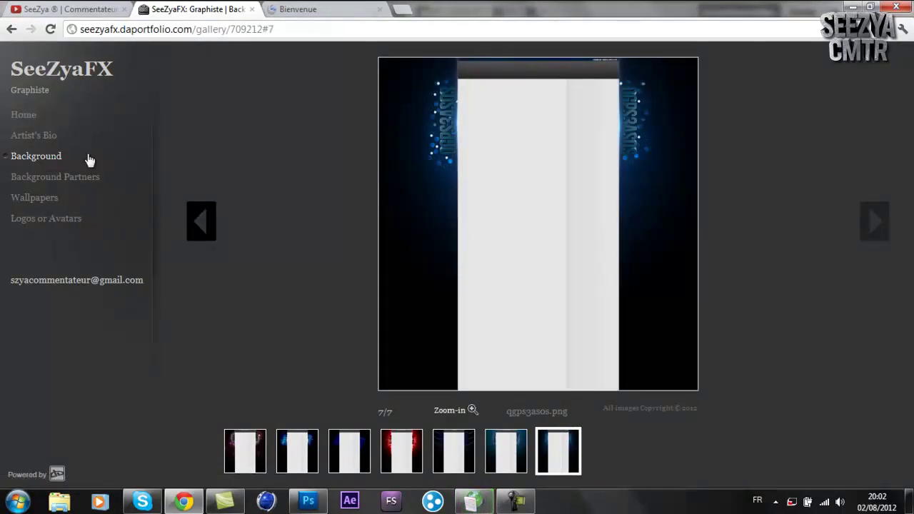
click(34, 199)
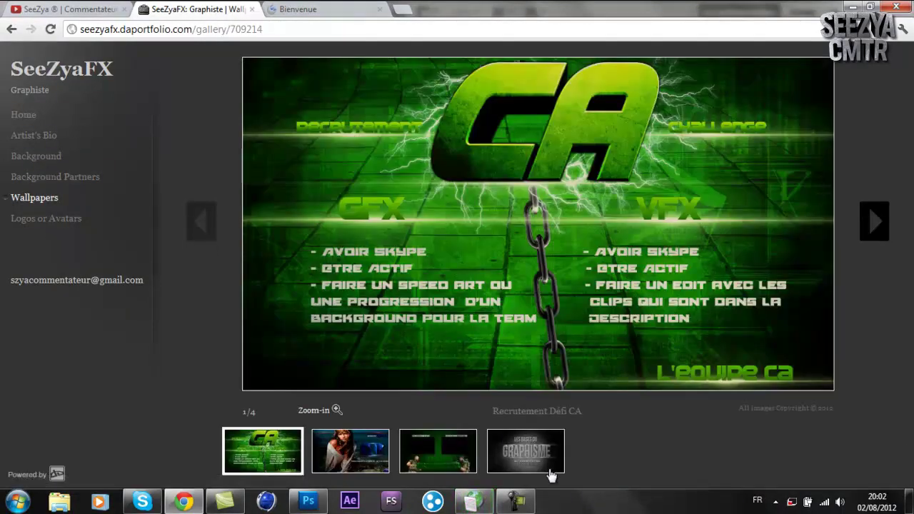
click(550, 471)
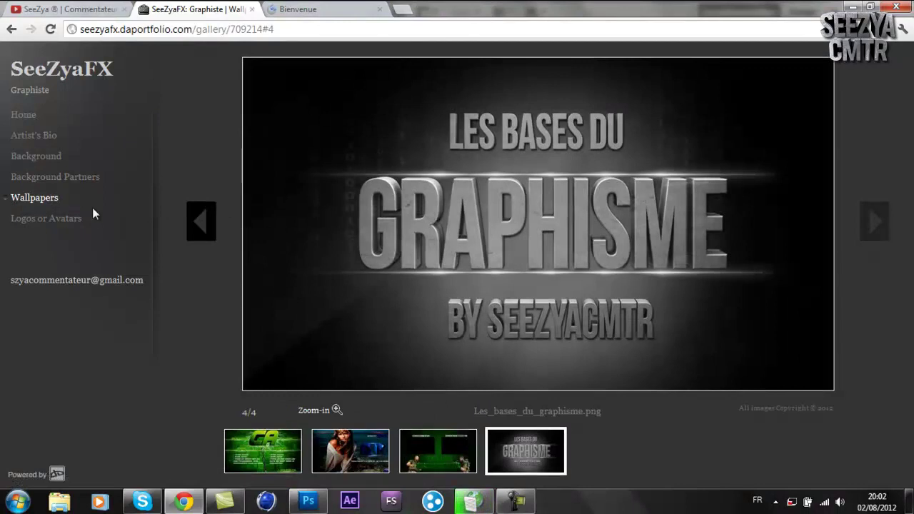
Look through the images in the Logos or Avatars gallery and close the portfolio page.
click(70, 221)
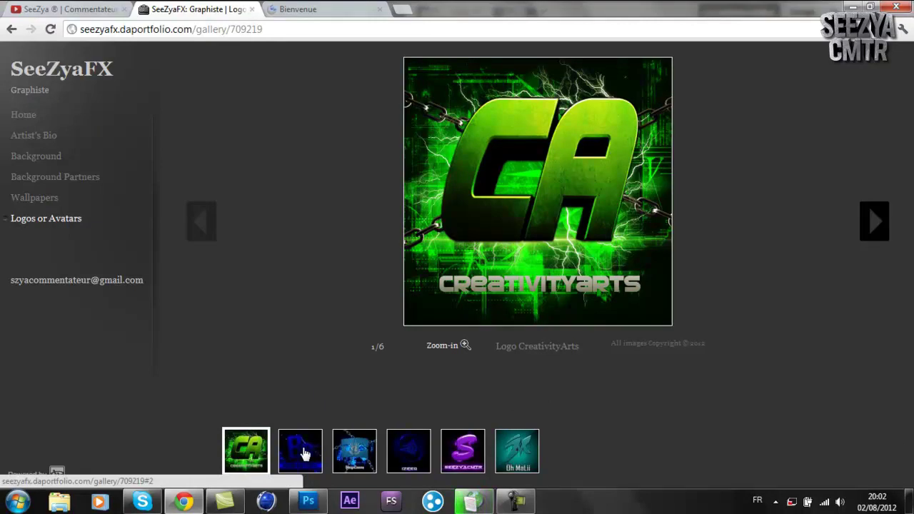
click(305, 454)
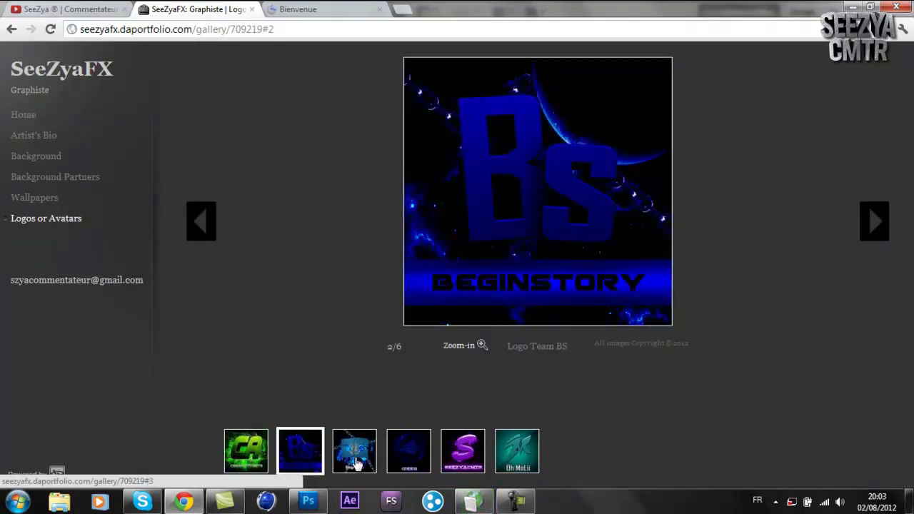
click(357, 464)
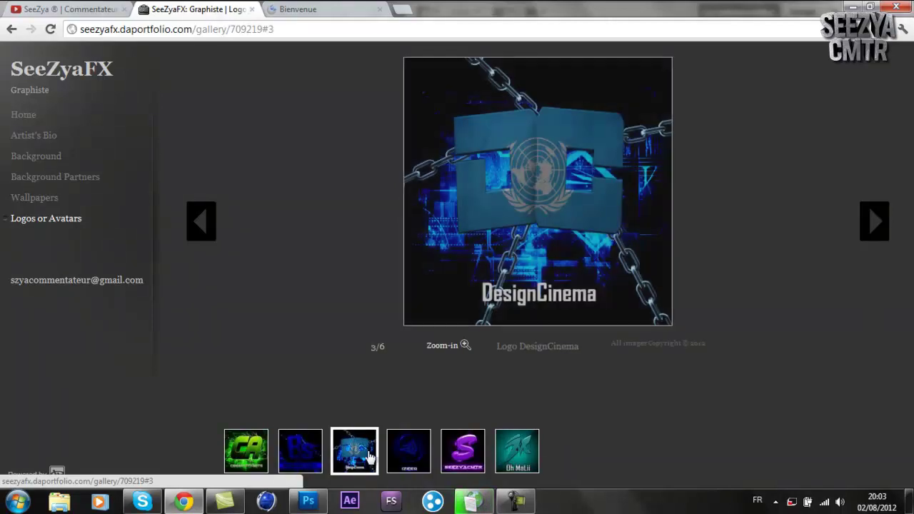
click(421, 457)
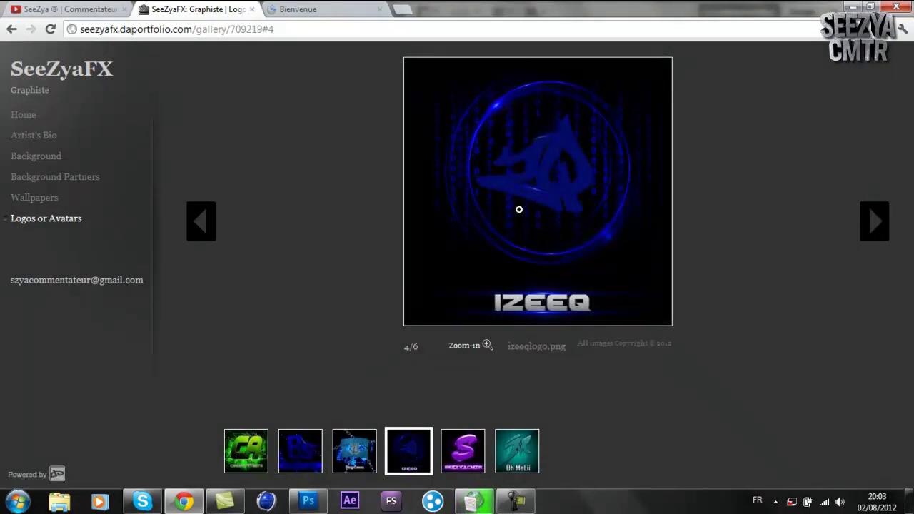
click(464, 474)
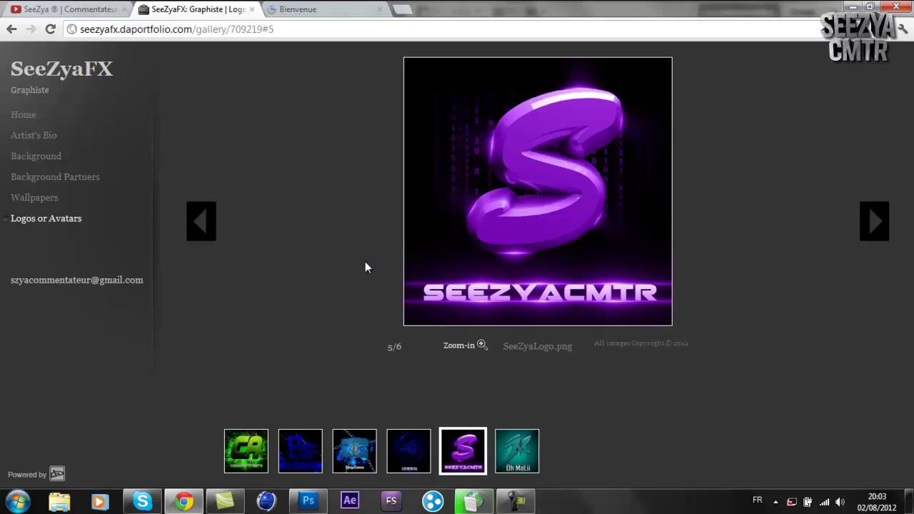
click(525, 456)
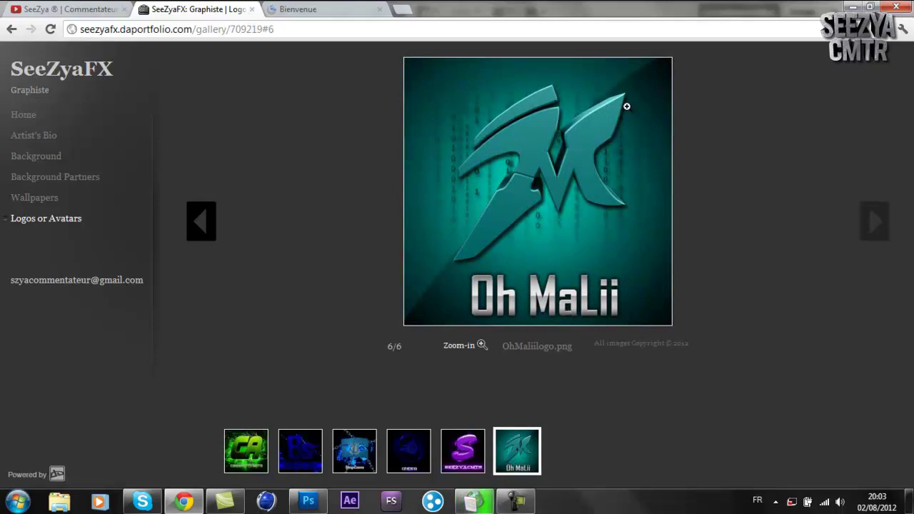
click(469, 447)
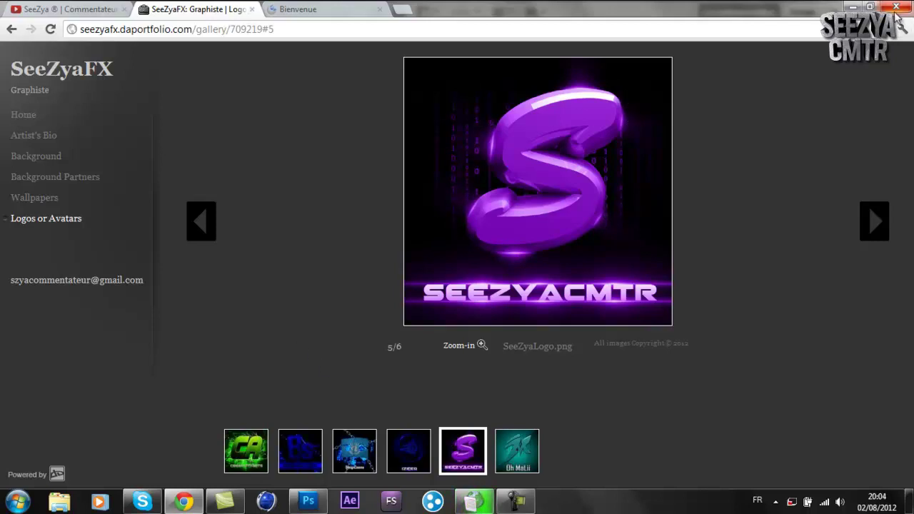
click(251, 10)
click(514, 502)
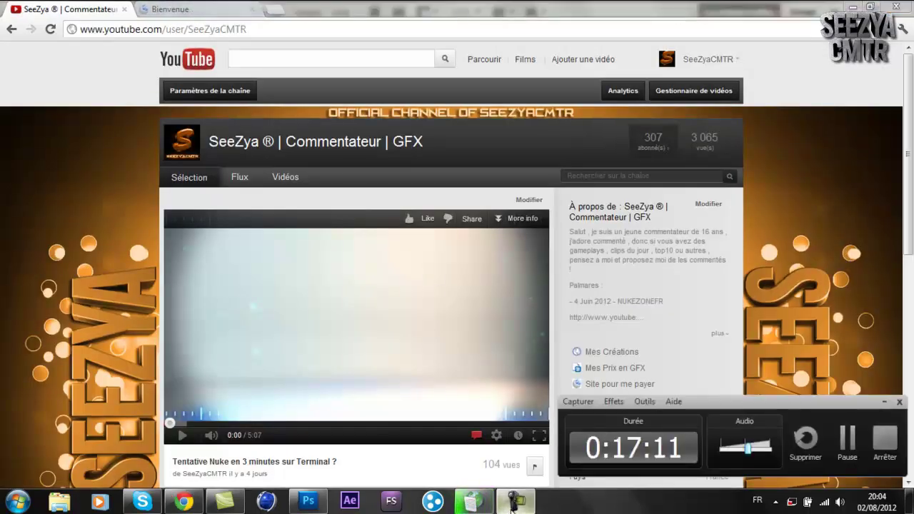
click(514, 502)
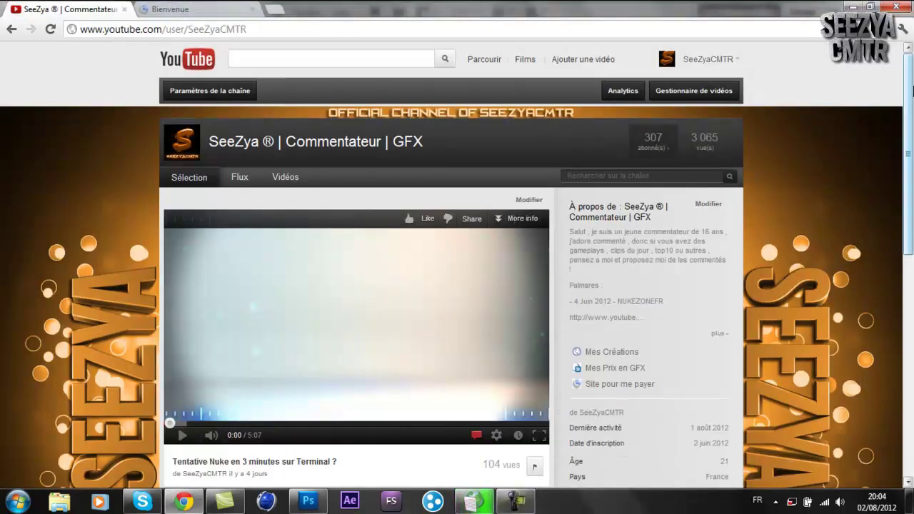
drag(911, 99, 912, 152)
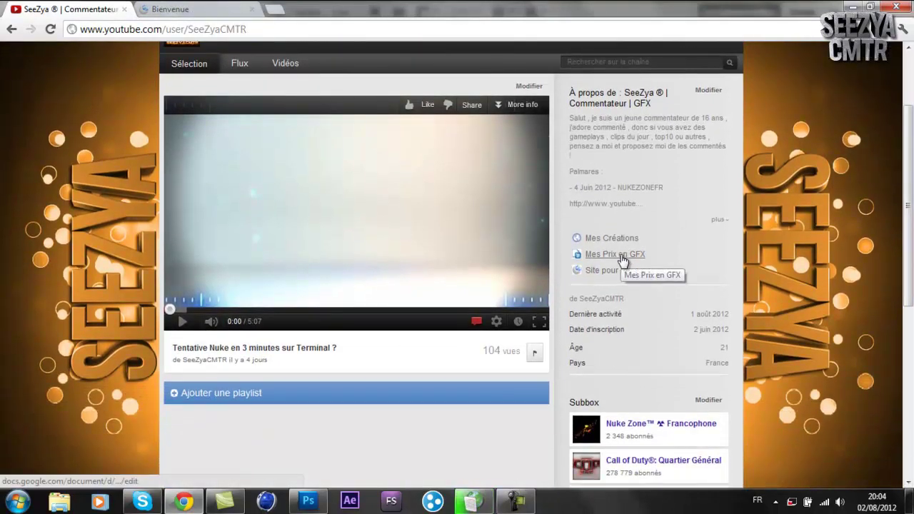
click(306, 503)
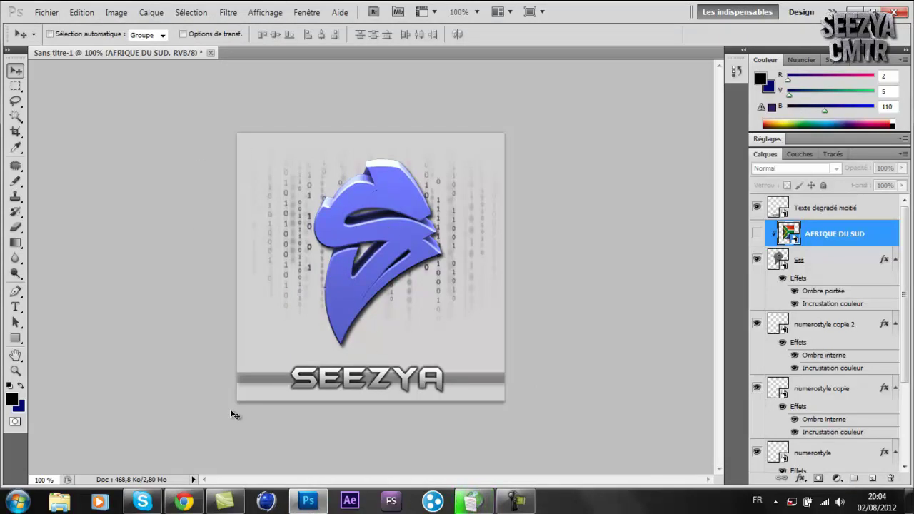
click(314, 504)
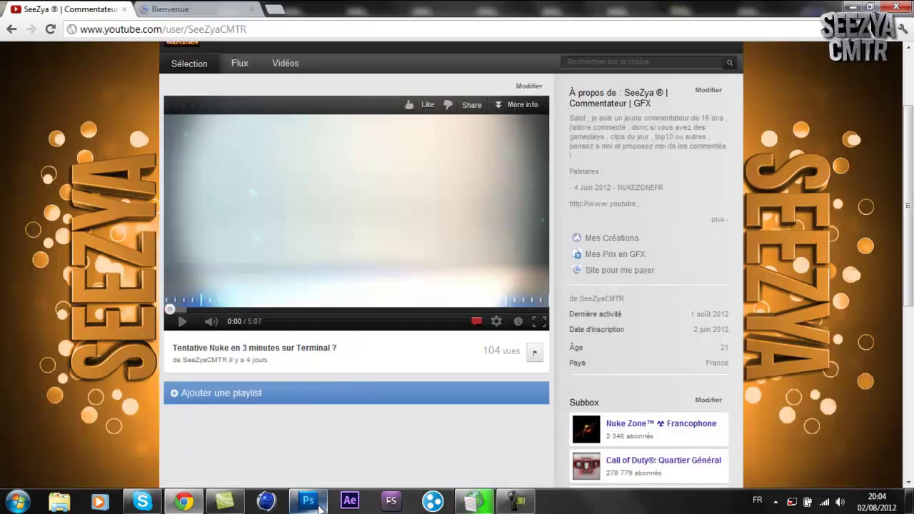
click(510, 503)
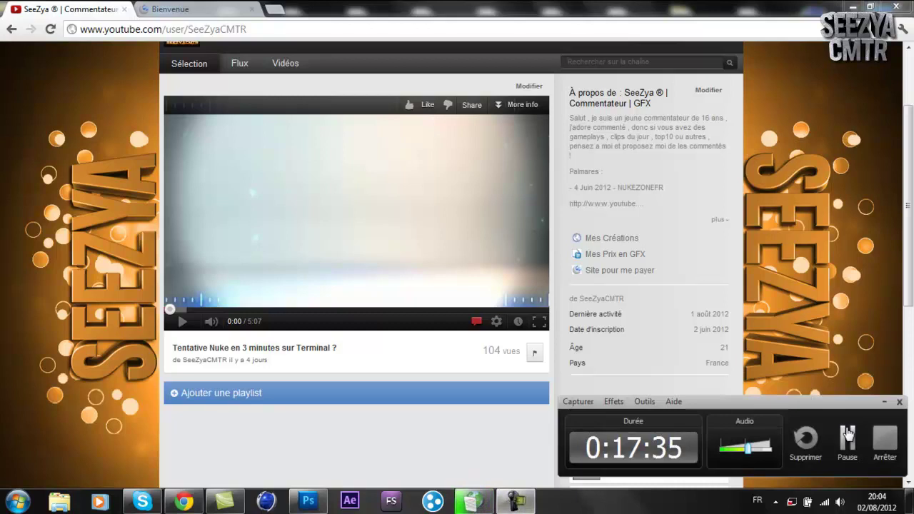